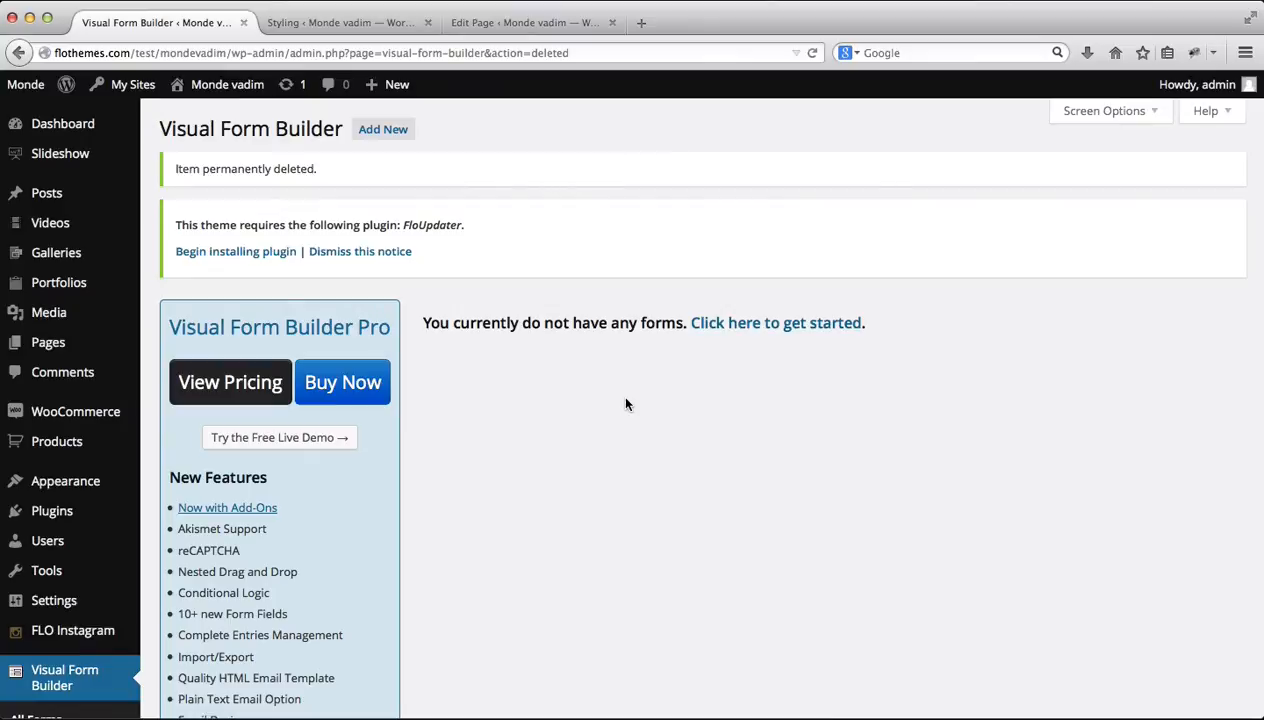
# Set the template of the New Contact Page to Contact Page in its page attributes
pyautogui.hotkey('ctrl', 'shift', 'Tab')
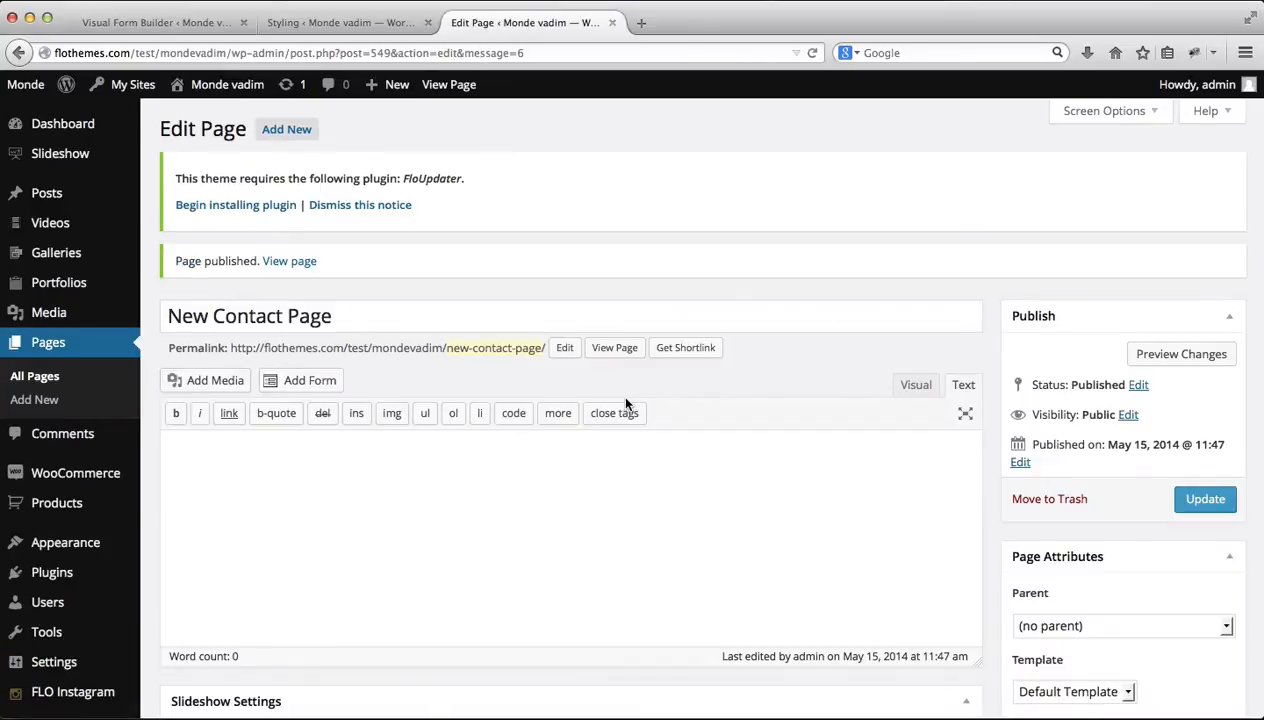
pyautogui.scroll(-5, 623, 395)
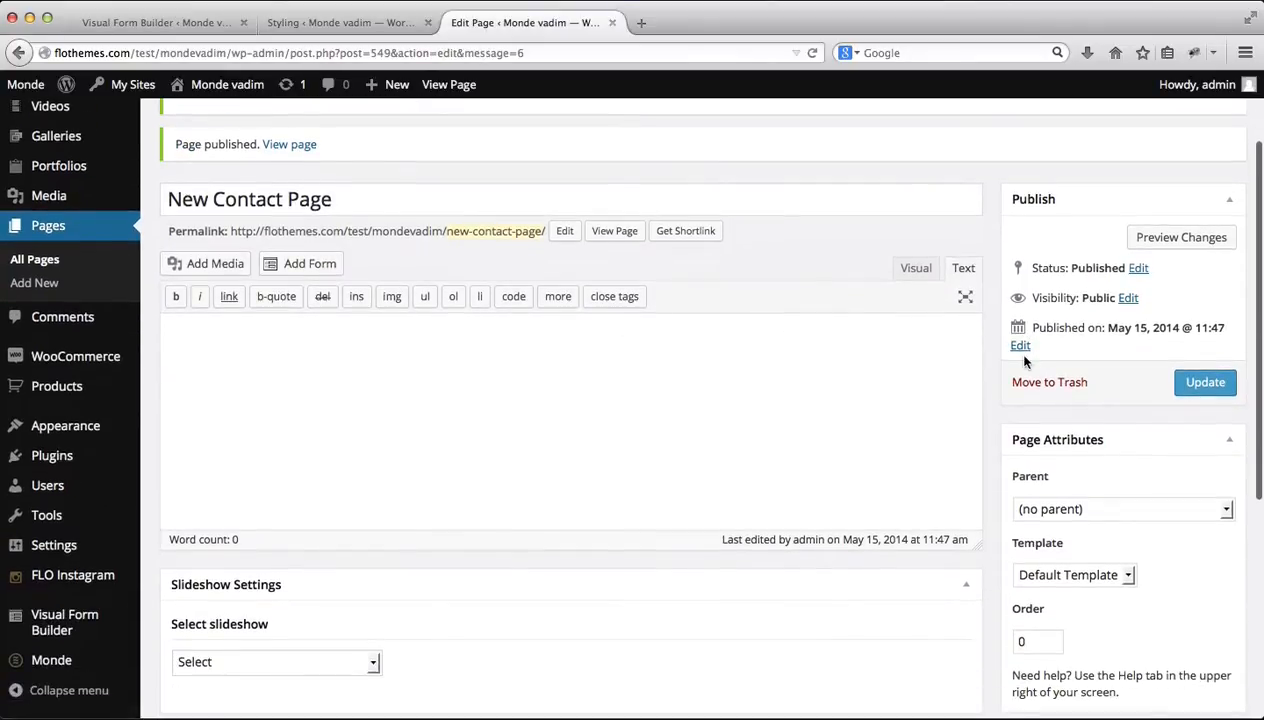
pyautogui.scroll(-5, 891, 361)
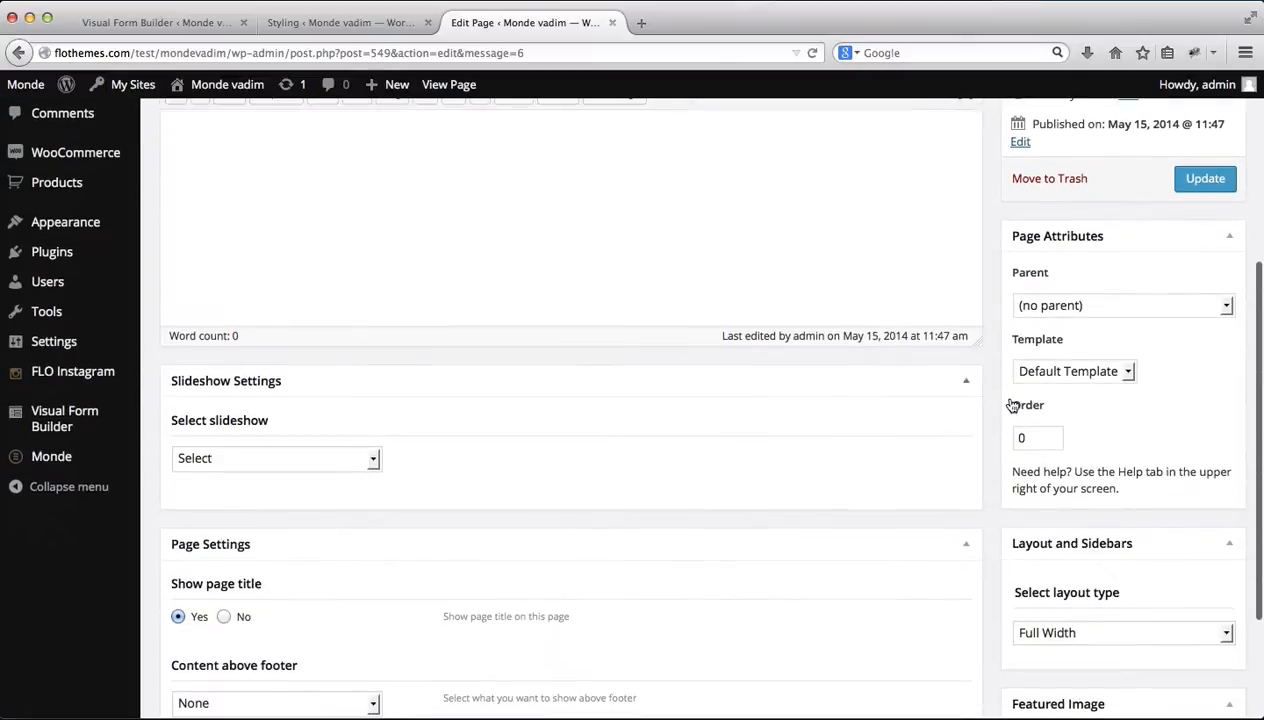
pyautogui.click(1092, 367)
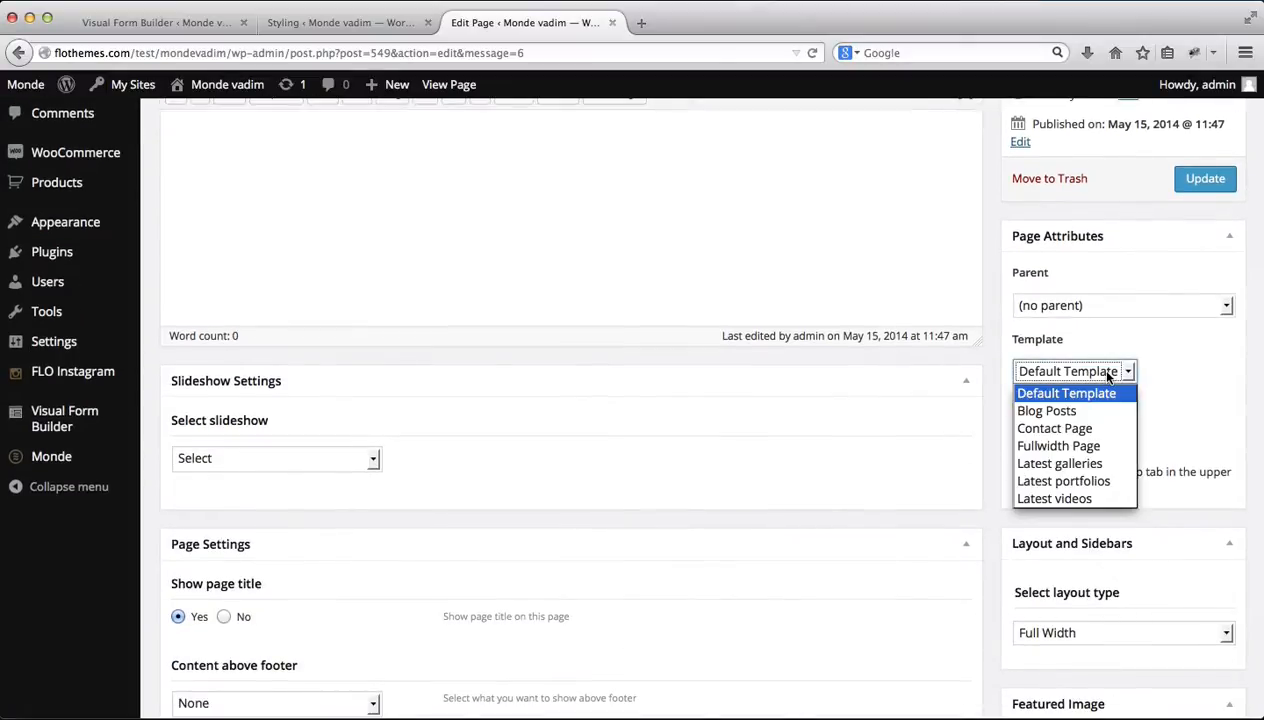
pyautogui.click(1063, 428)
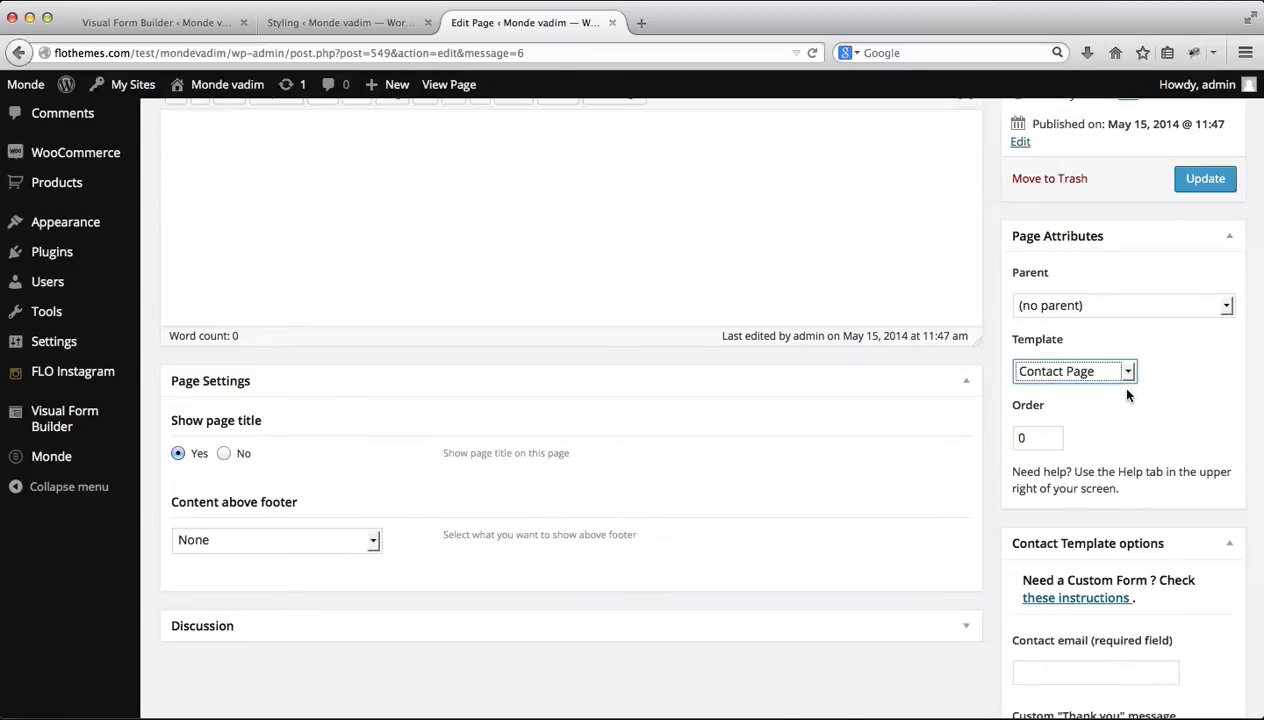
# Fill in the required contact email in the contact template options and update the page
pyautogui.scroll(-3, 1127, 395)
pyautogui.click(1065, 519)
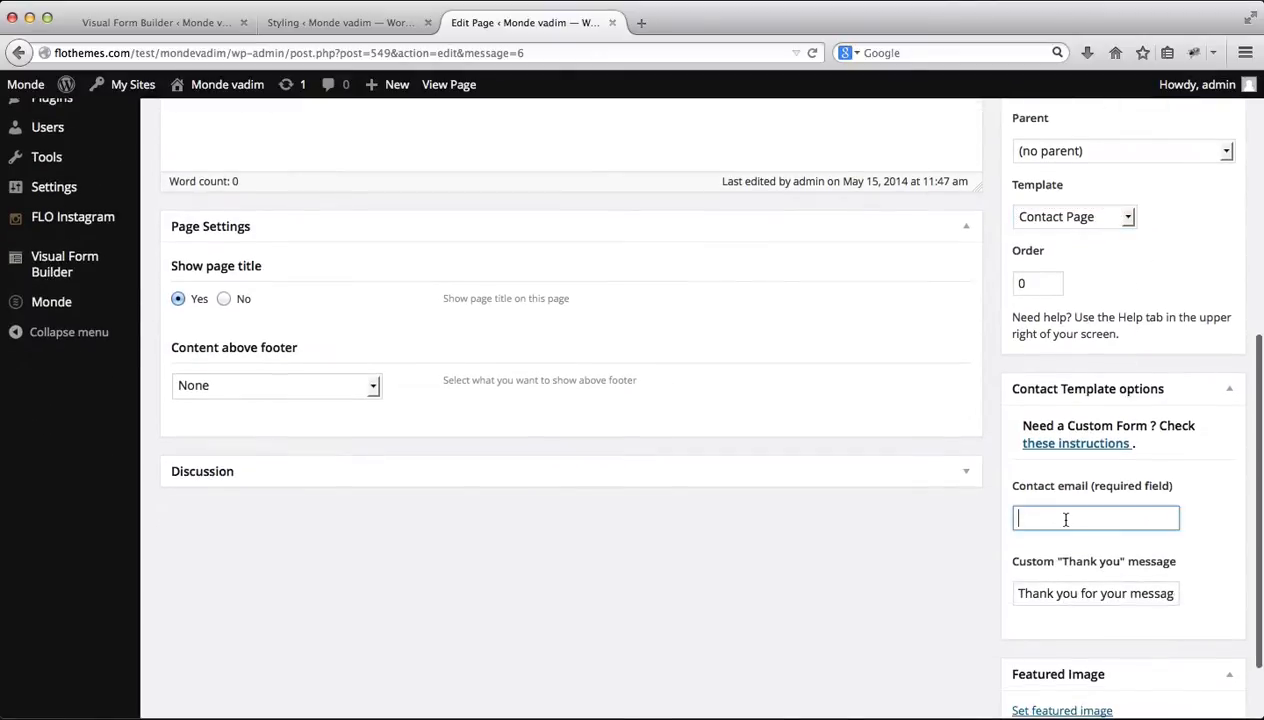
pyautogui.write('in')
pyautogui.press('Down')
pyautogui.press('Return')
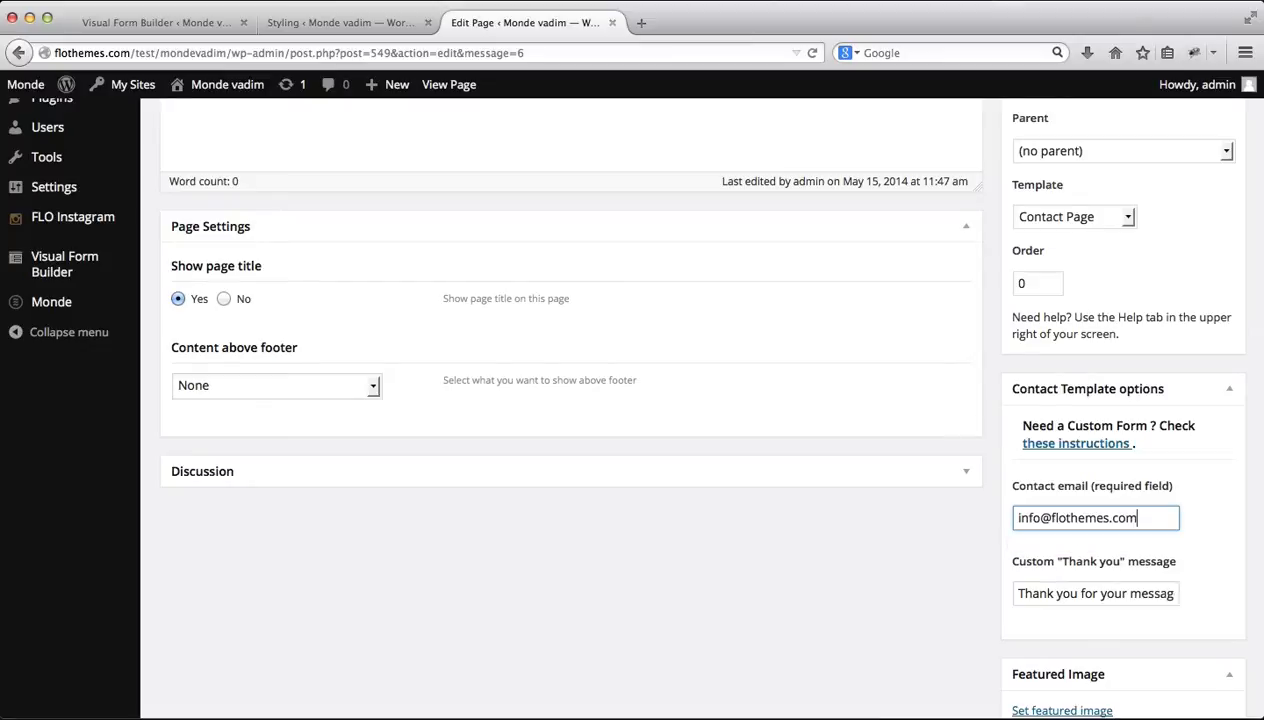
pyautogui.scroll(-1, 1260, 501)
pyautogui.scroll(4, 1260, 501)
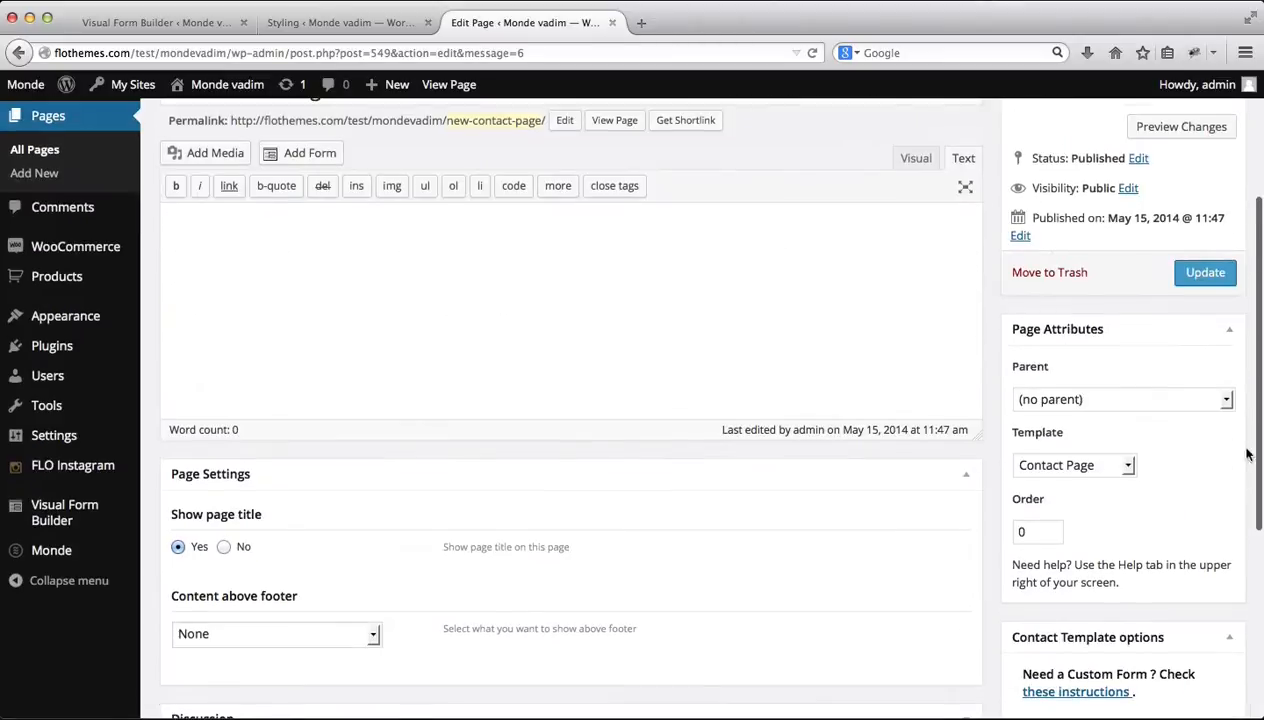
pyautogui.click(1205, 276)
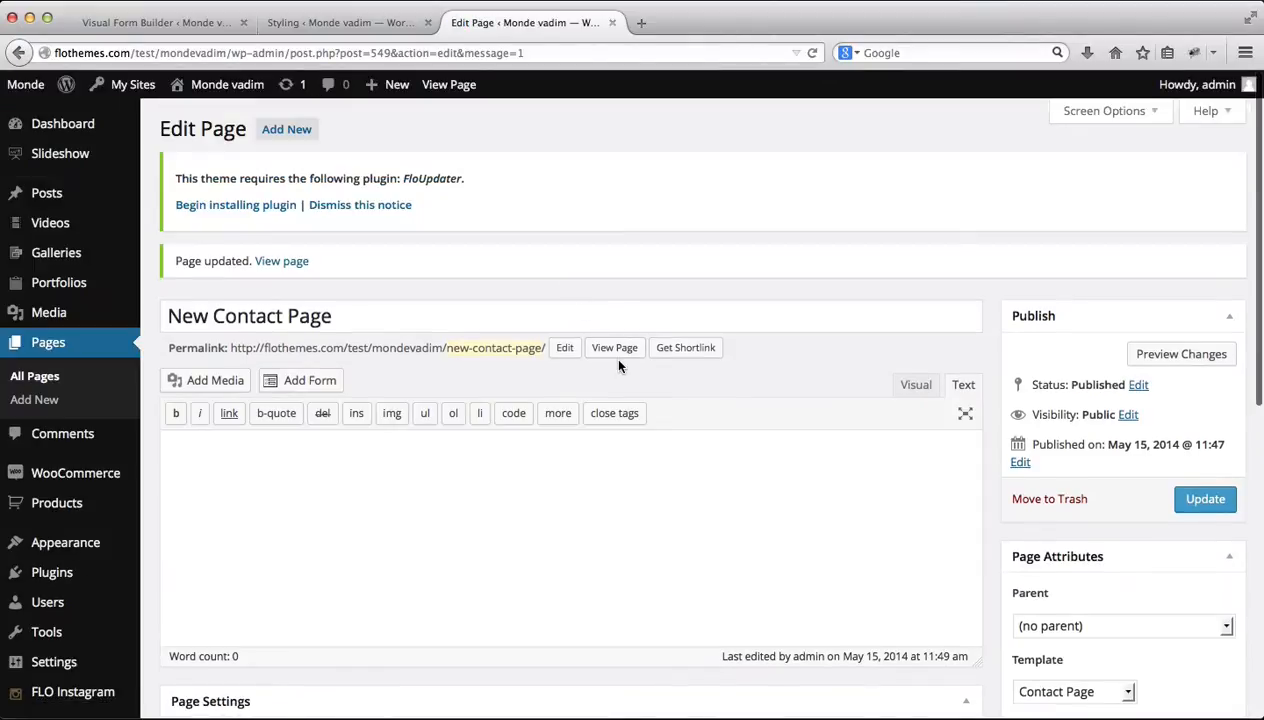
# View the published New Contact Page in a new tab and check its default contact form
pyautogui.keyDown('super'); pyautogui.click(615, 351); pyautogui.keyUp('super')
pyautogui.hotkey('ctrl', 'Tab')
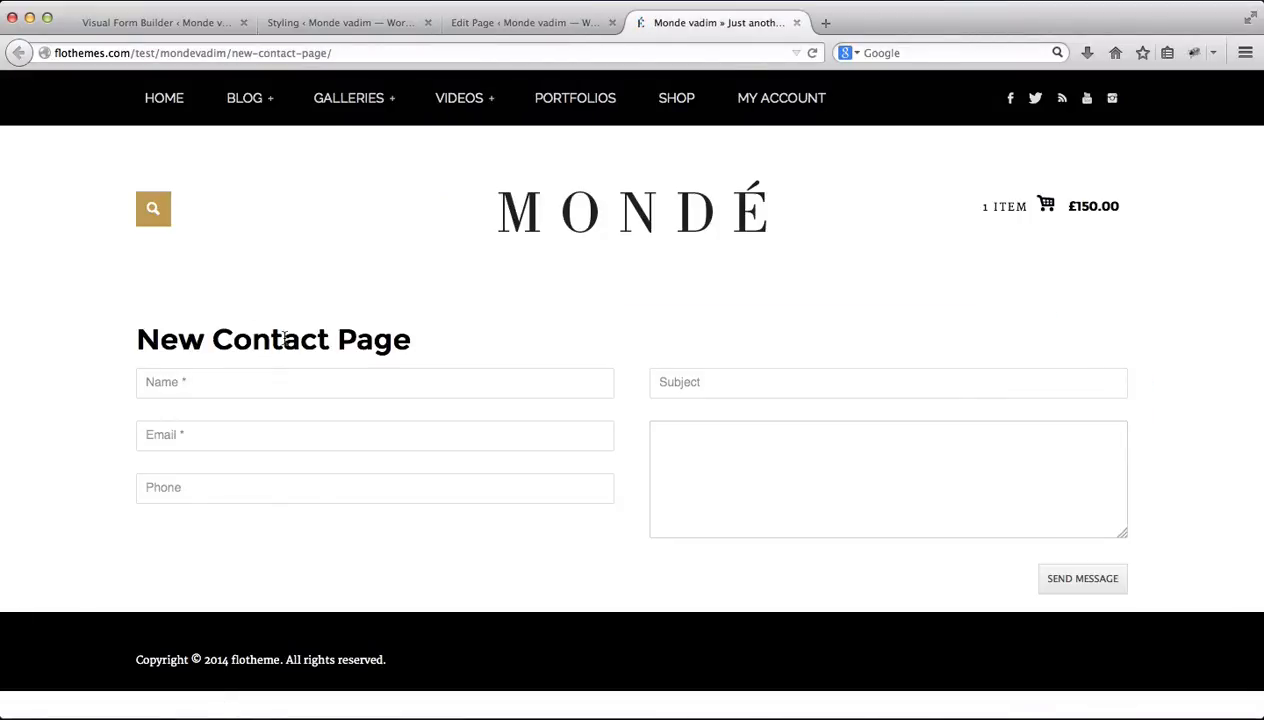
pyautogui.doubleClick(240, 339)
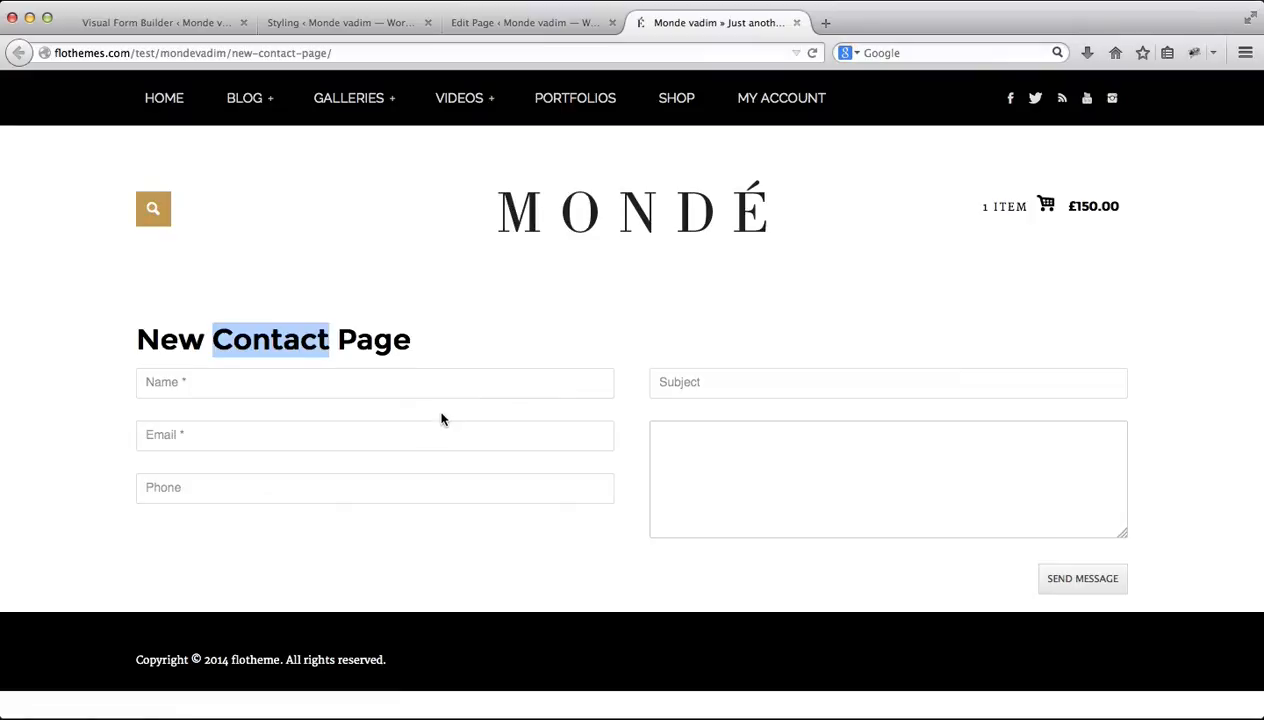
# Open the custom form instructions from the contact template options, review the Visual Form Builder section, and close the documentation
pyautogui.click(485, 24)
pyautogui.scroll(-5, 778, 300)
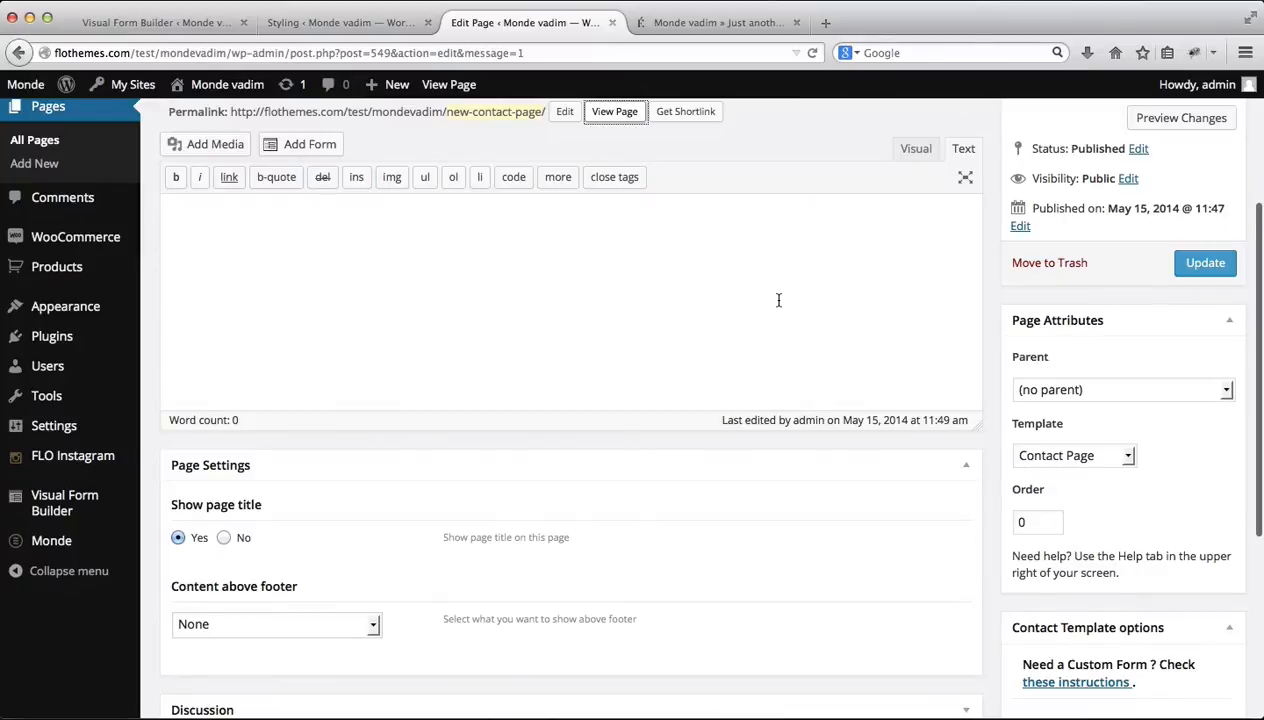
pyautogui.scroll(-5, 778, 300)
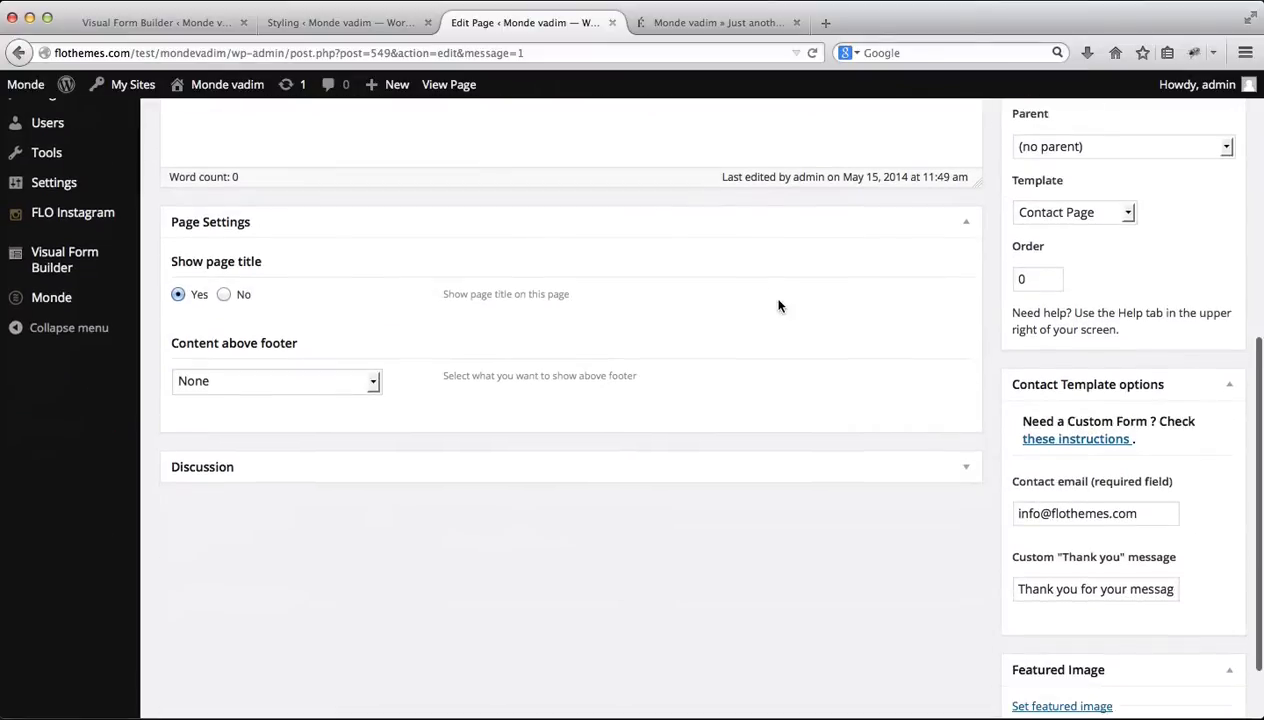
pyautogui.click(1094, 440)
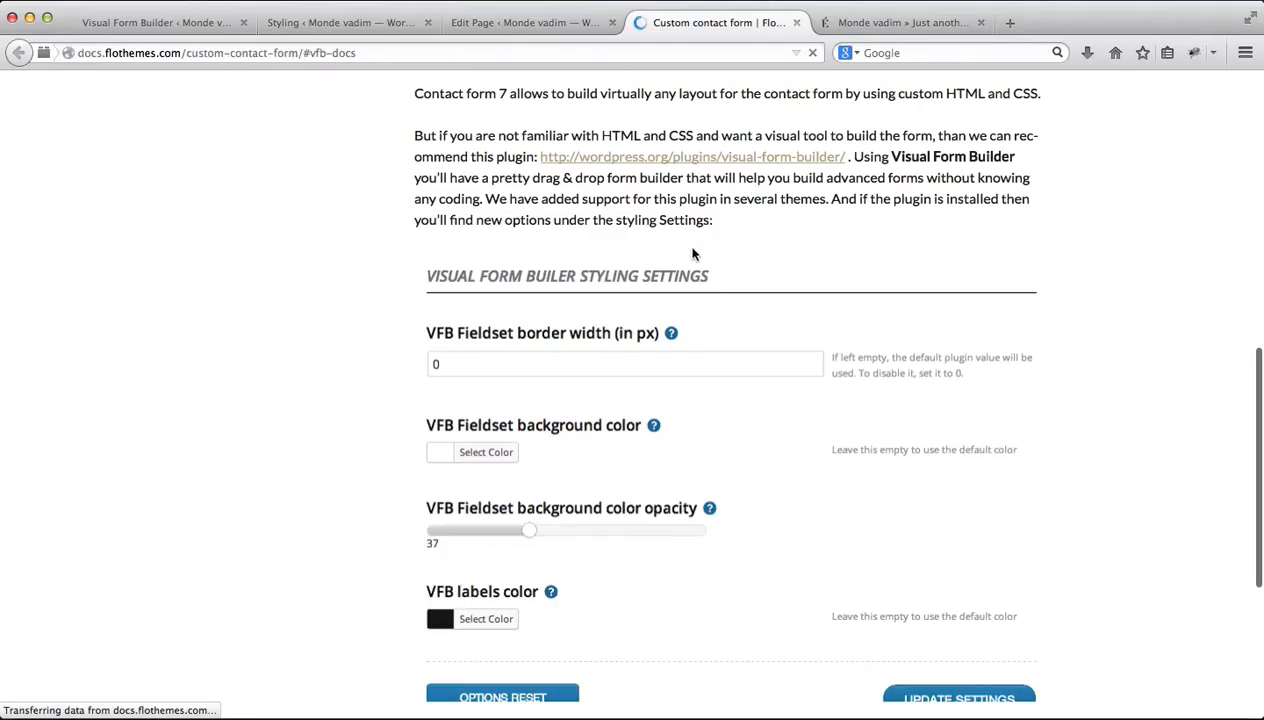
pyautogui.scroll(7, 621, 268)
pyautogui.scroll(-6, 486, 288)
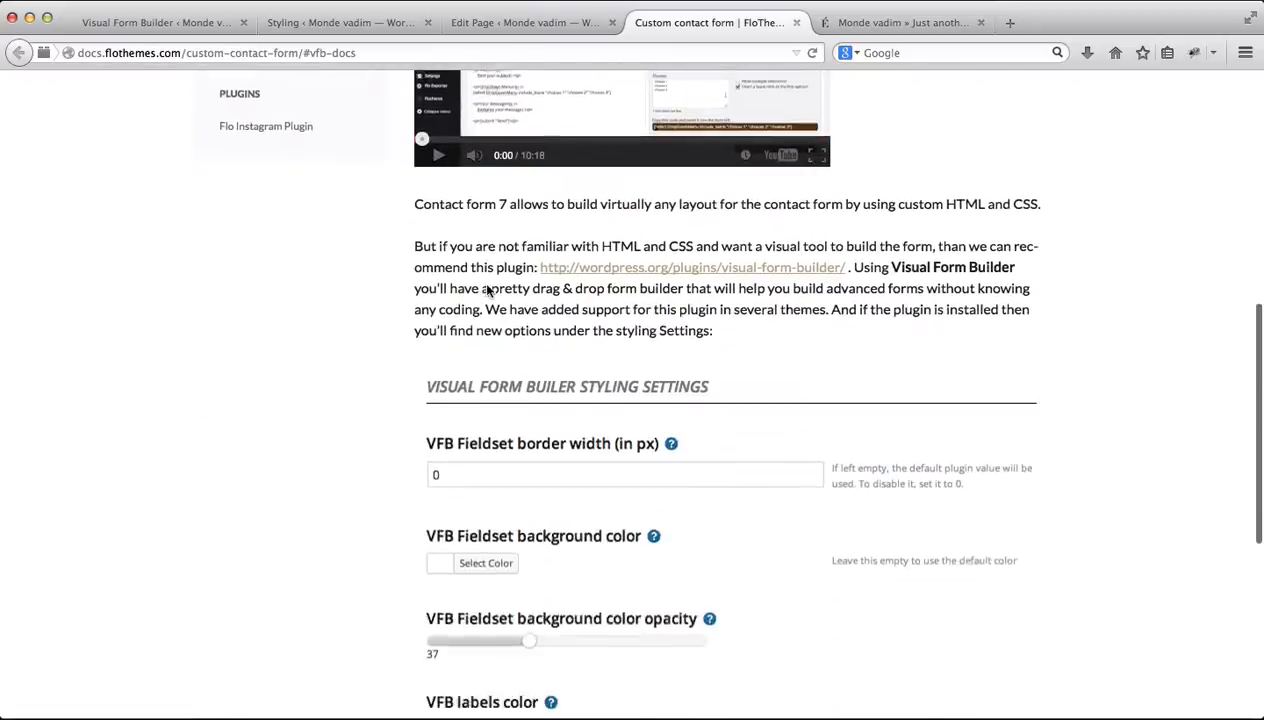
pyautogui.scroll(-5, 487, 288)
pyautogui.scroll(6, 487, 290)
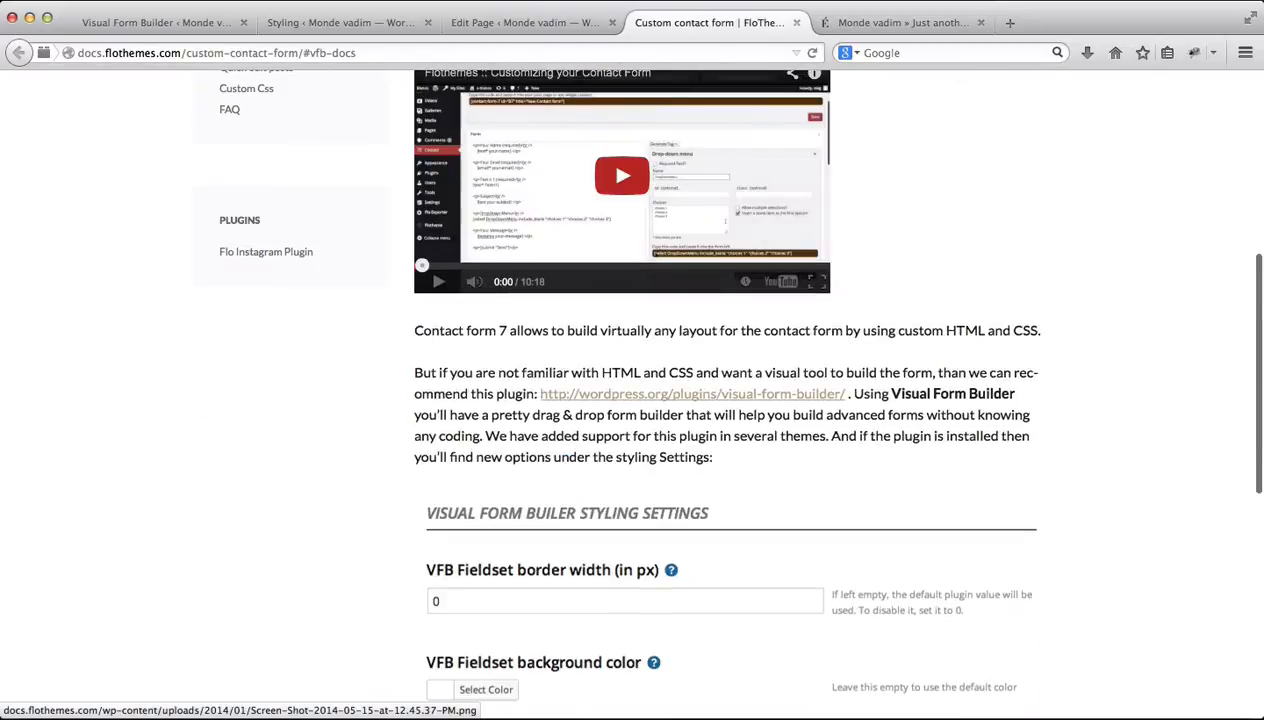
pyautogui.click(796, 22)
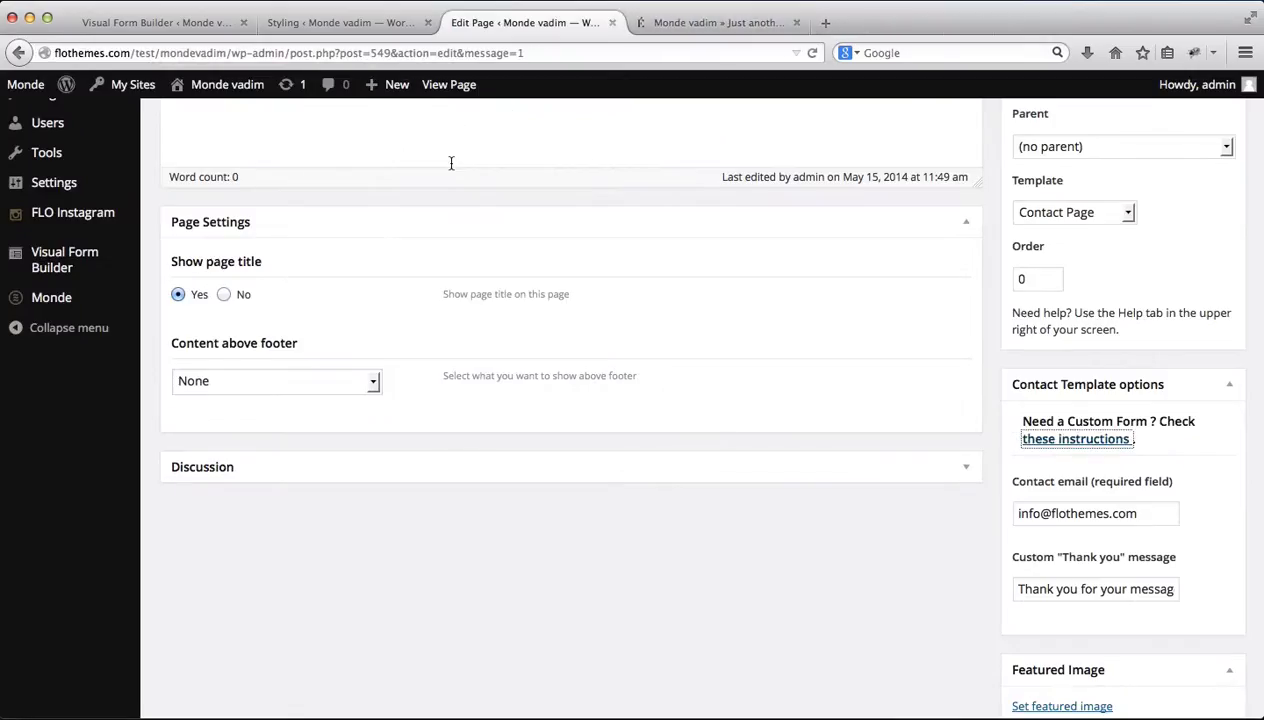
# Start a new form in Visual Form Builder and name it New Contact Page Form
pyautogui.scroll(1, 502, 365)
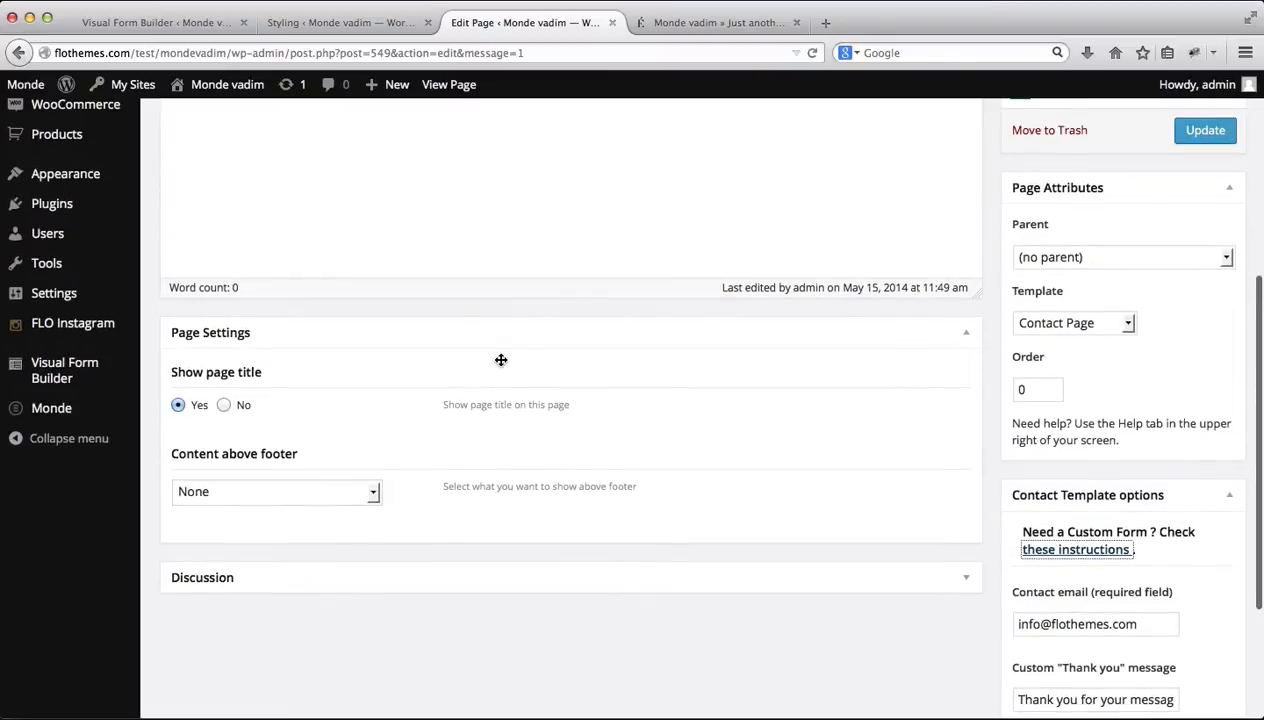
pyautogui.scroll(3, 501, 360)
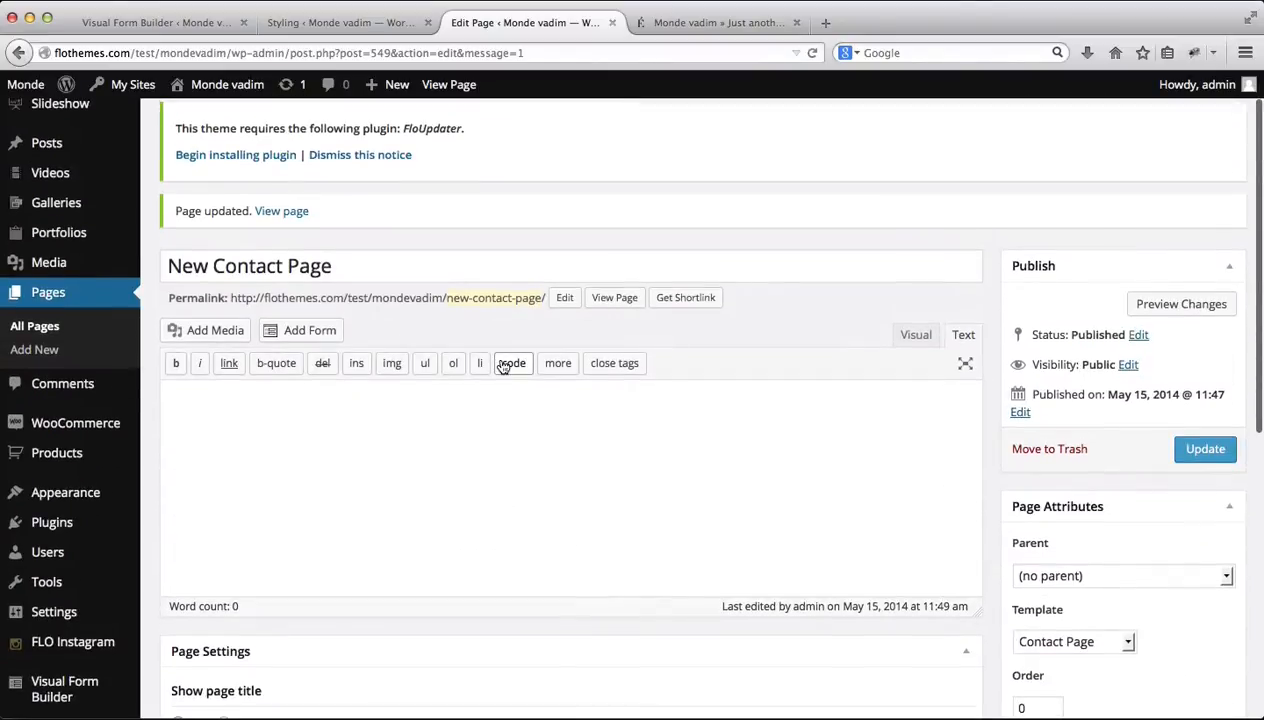
pyautogui.click(168, 22)
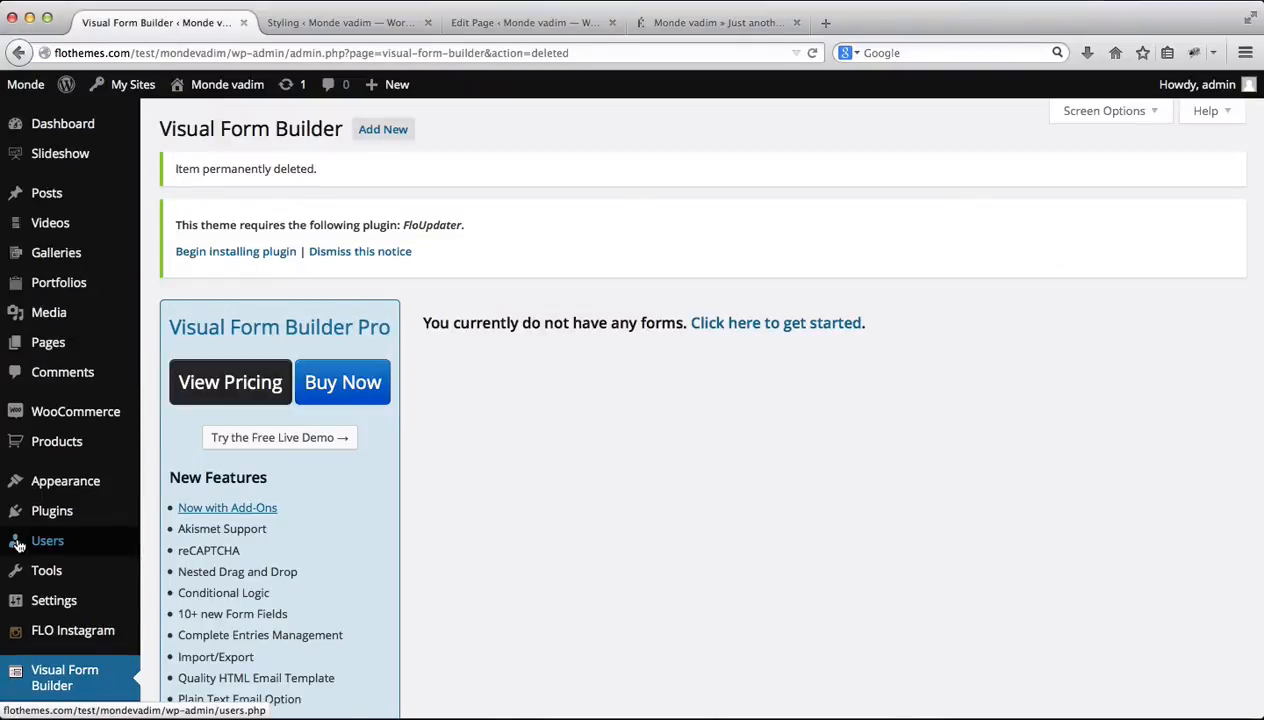
pyautogui.scroll(-3, 18, 540)
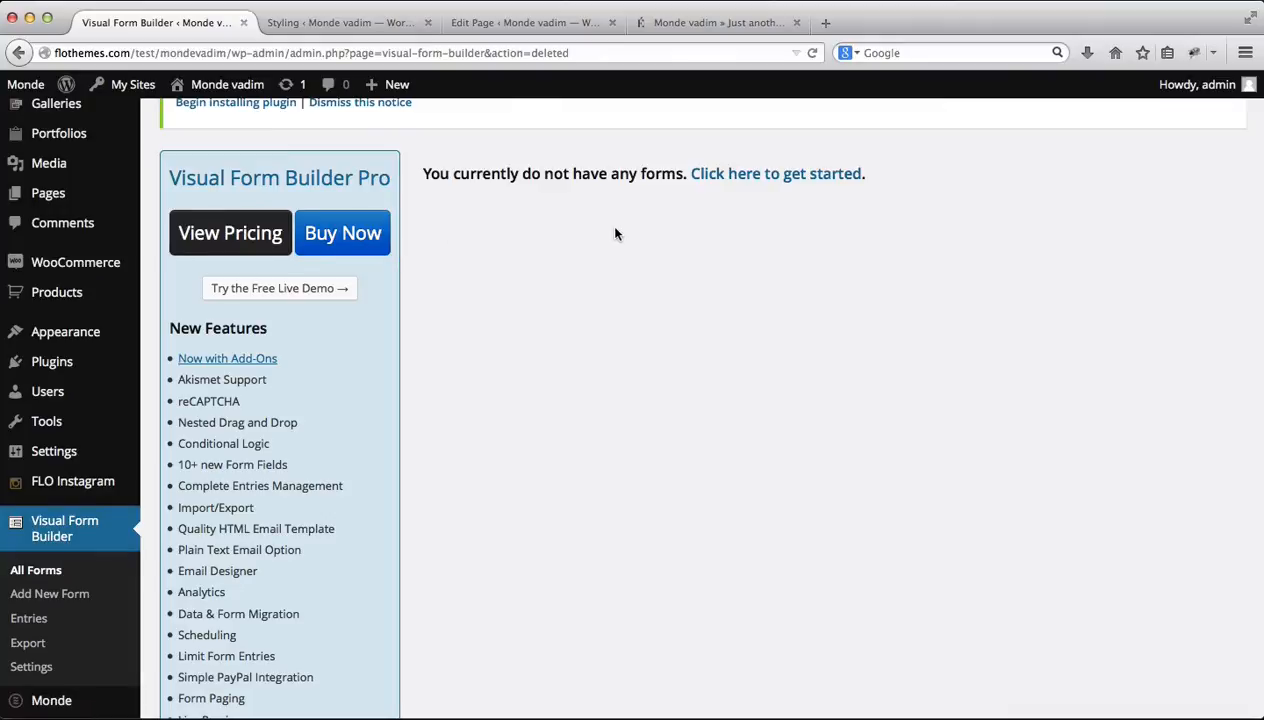
pyautogui.scroll(1, 726, 281)
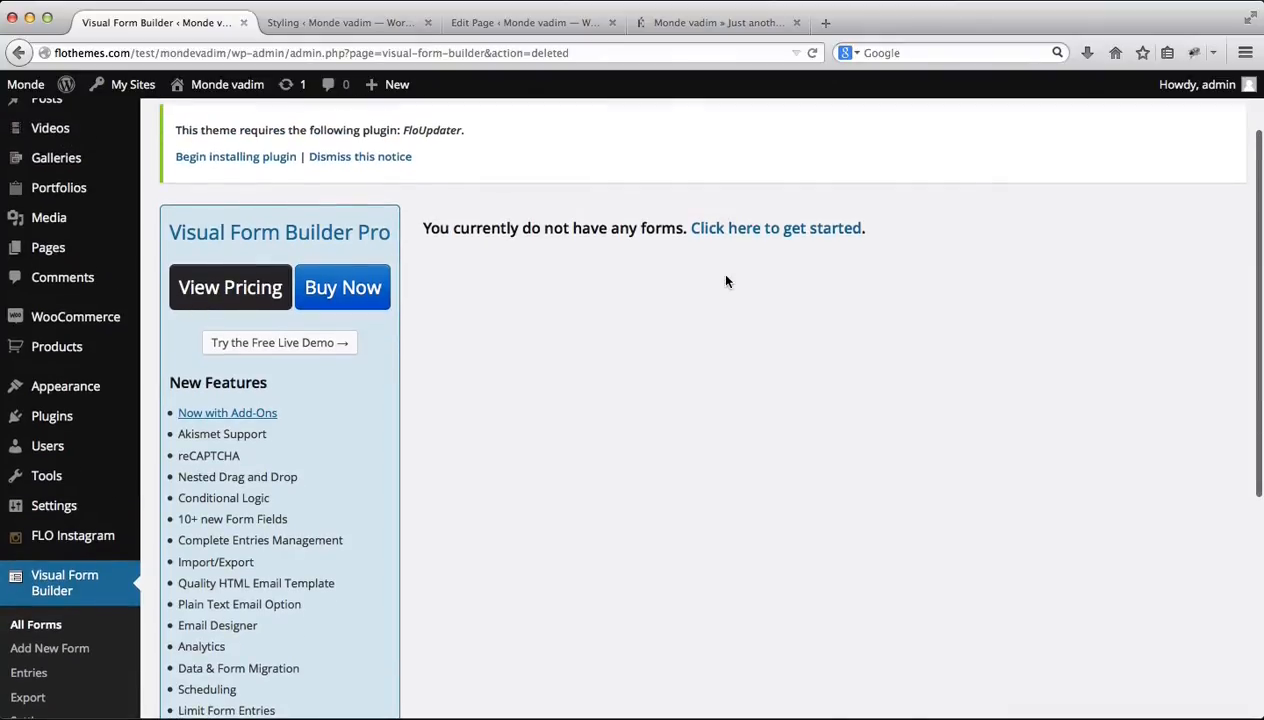
pyautogui.click(763, 231)
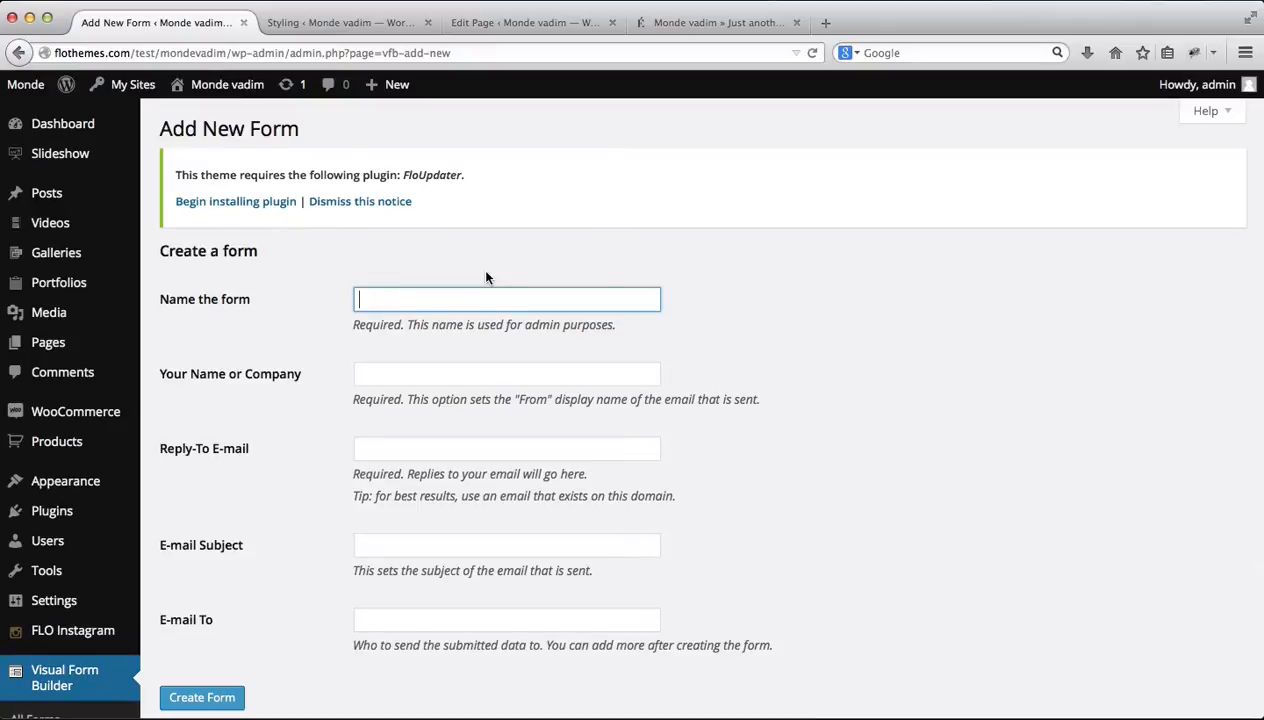
pyautogui.write('New Contact Pg')
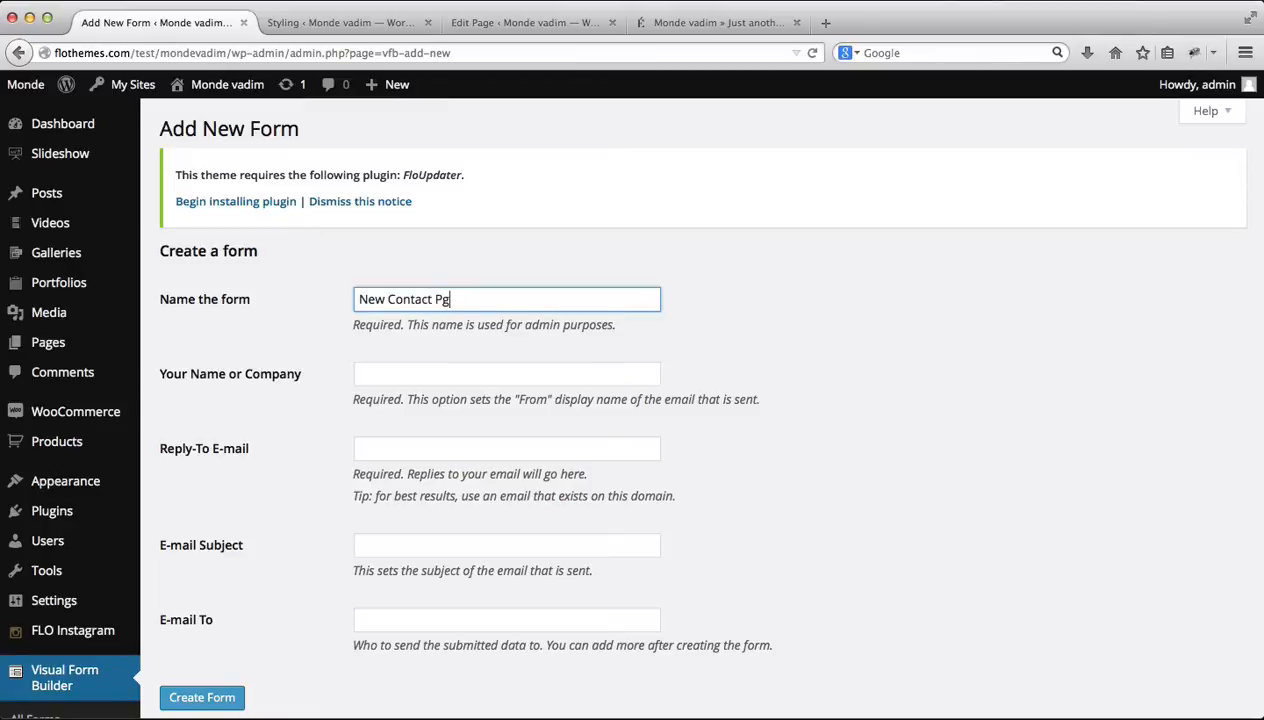
pyautogui.write('a')
pyautogui.press('BackSpace')
pyautogui.press('BackSpace')
pyautogui.write('age Form')
# Set the form's sender company to Flothemes and fill in the reply-to e-mail address
pyautogui.click(438, 375)
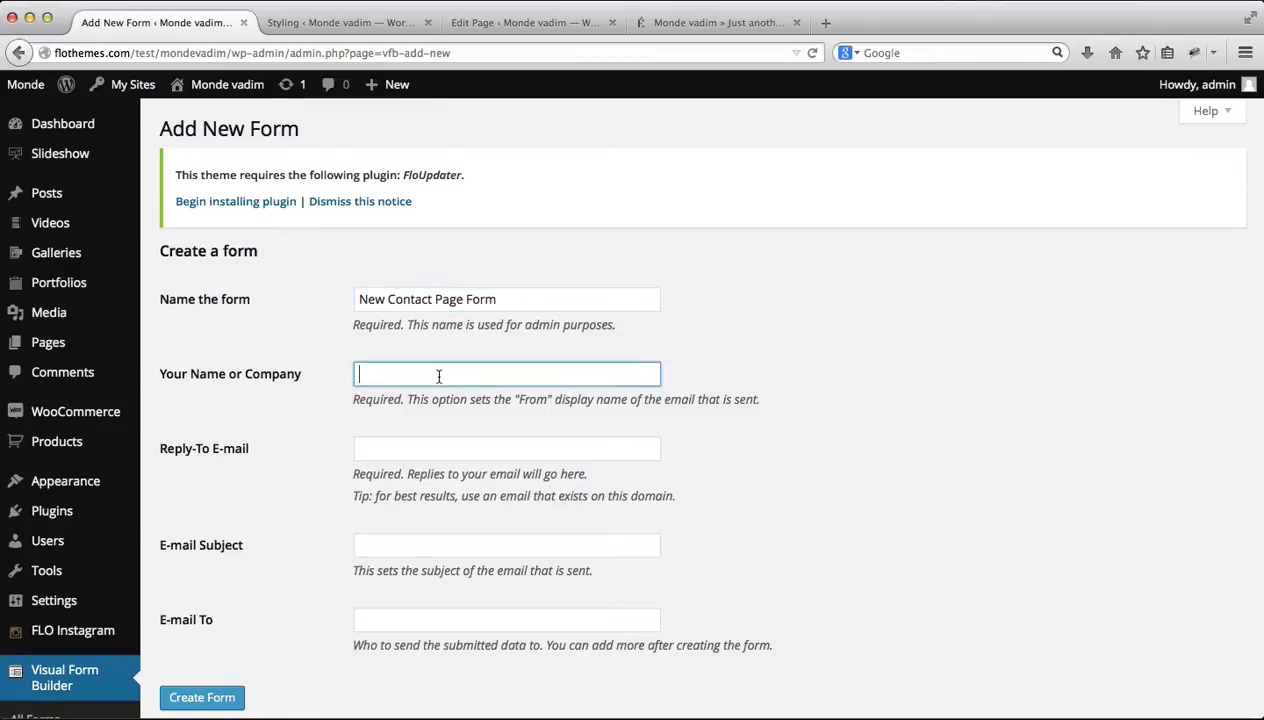
pyautogui.press('Down')
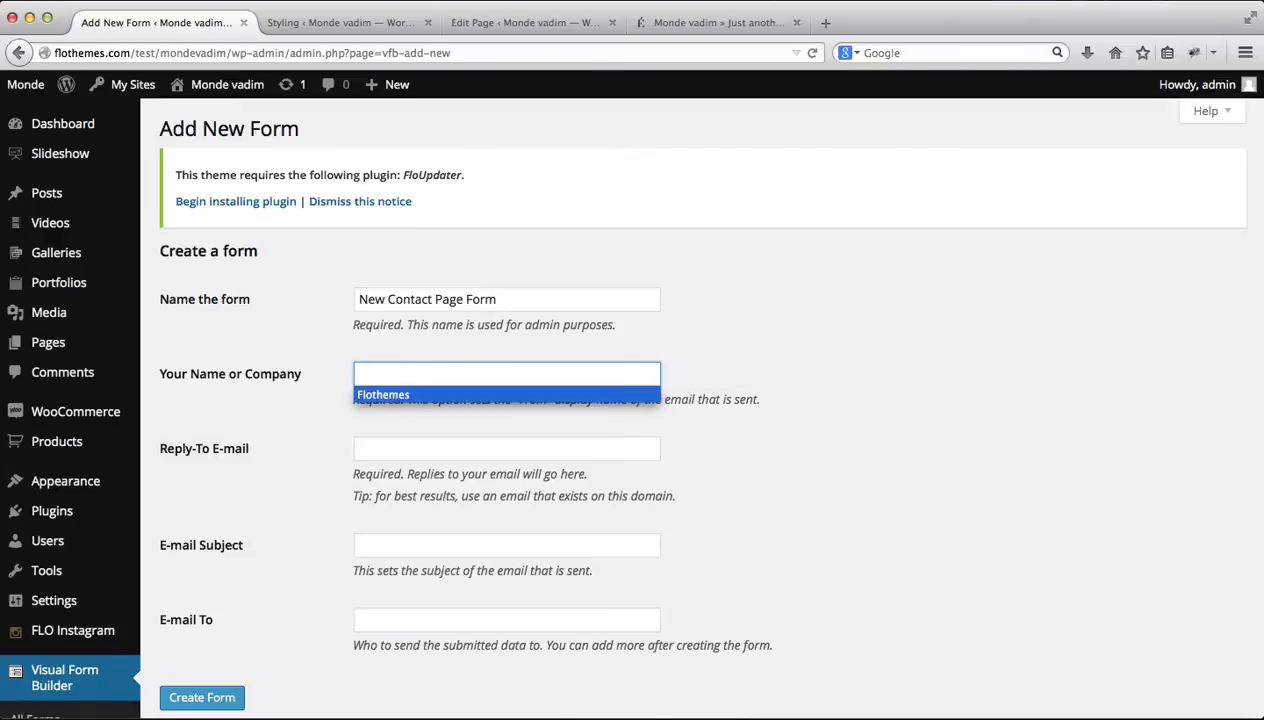
pyautogui.press('Down')
pyautogui.press('Return')
pyautogui.press('Tab')
pyautogui.press('Down')
pyautogui.press('Down')
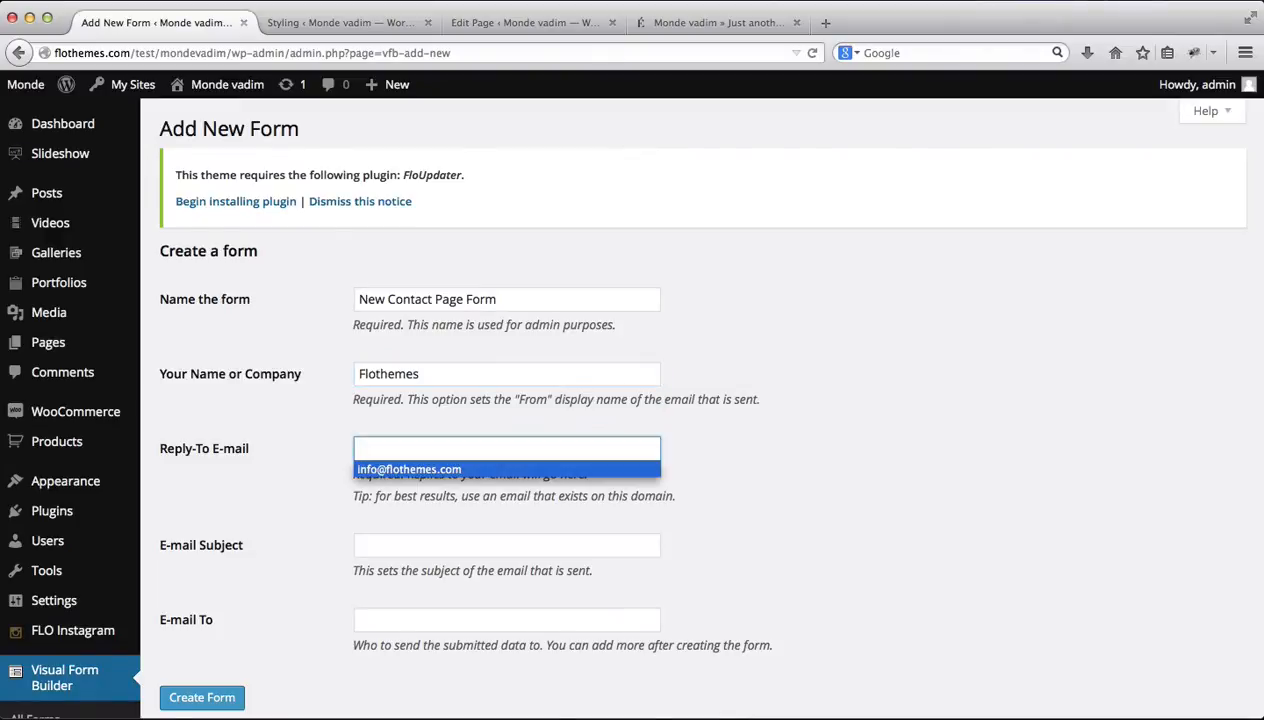
pyautogui.press('Return')
pyautogui.press('Tab')
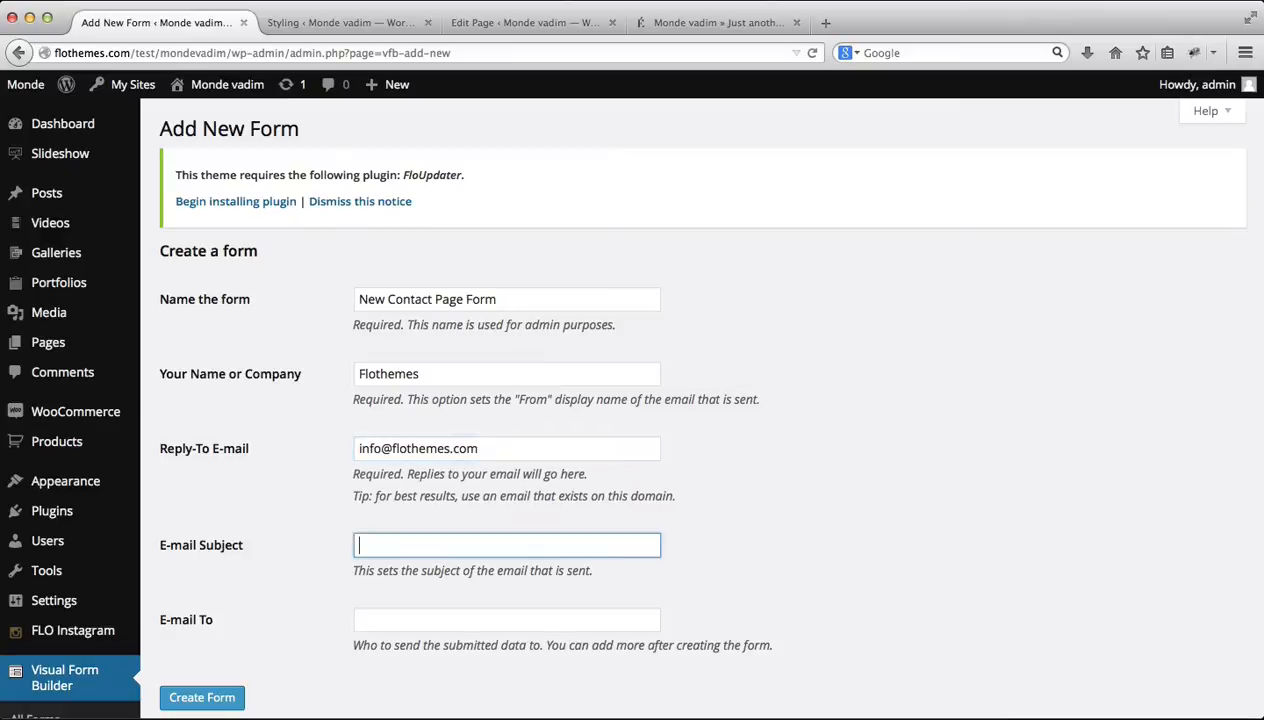
# Set the e-mail subject to question, fill in the recipient e-mail address, and create the form
pyautogui.press('Down')
pyautogui.press('Down')
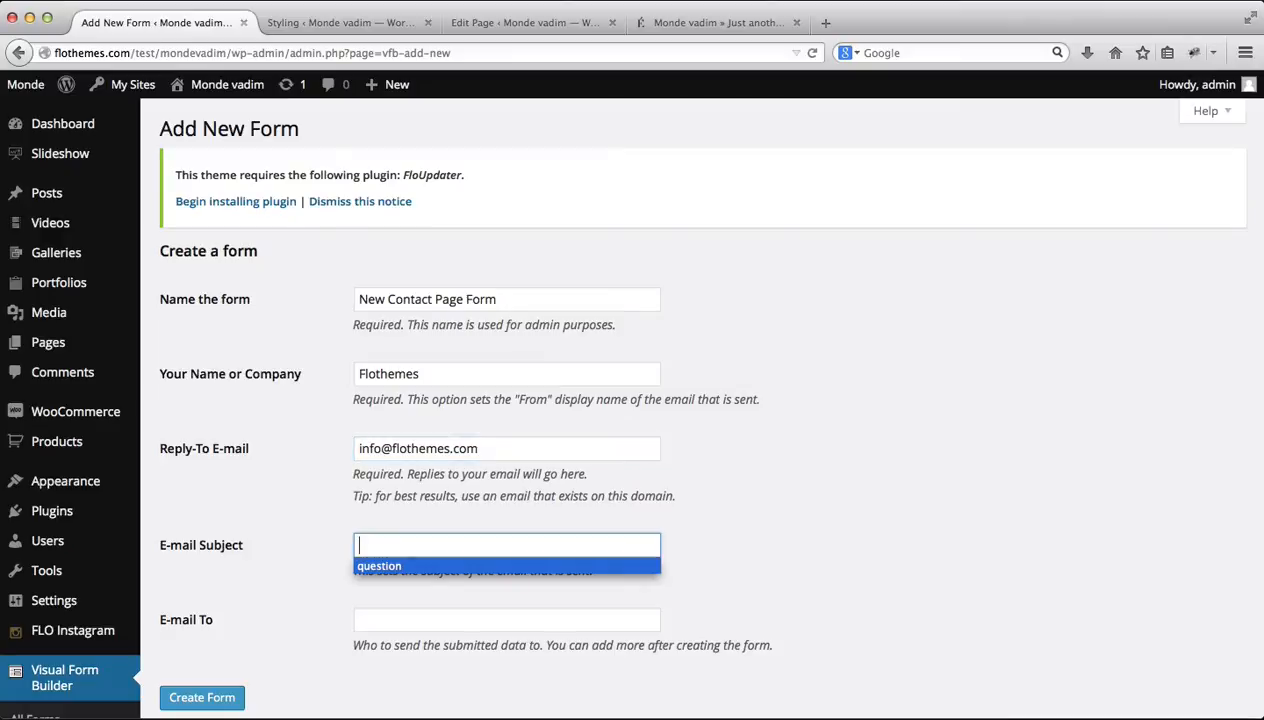
pyautogui.press('Return')
pyautogui.press('Tab')
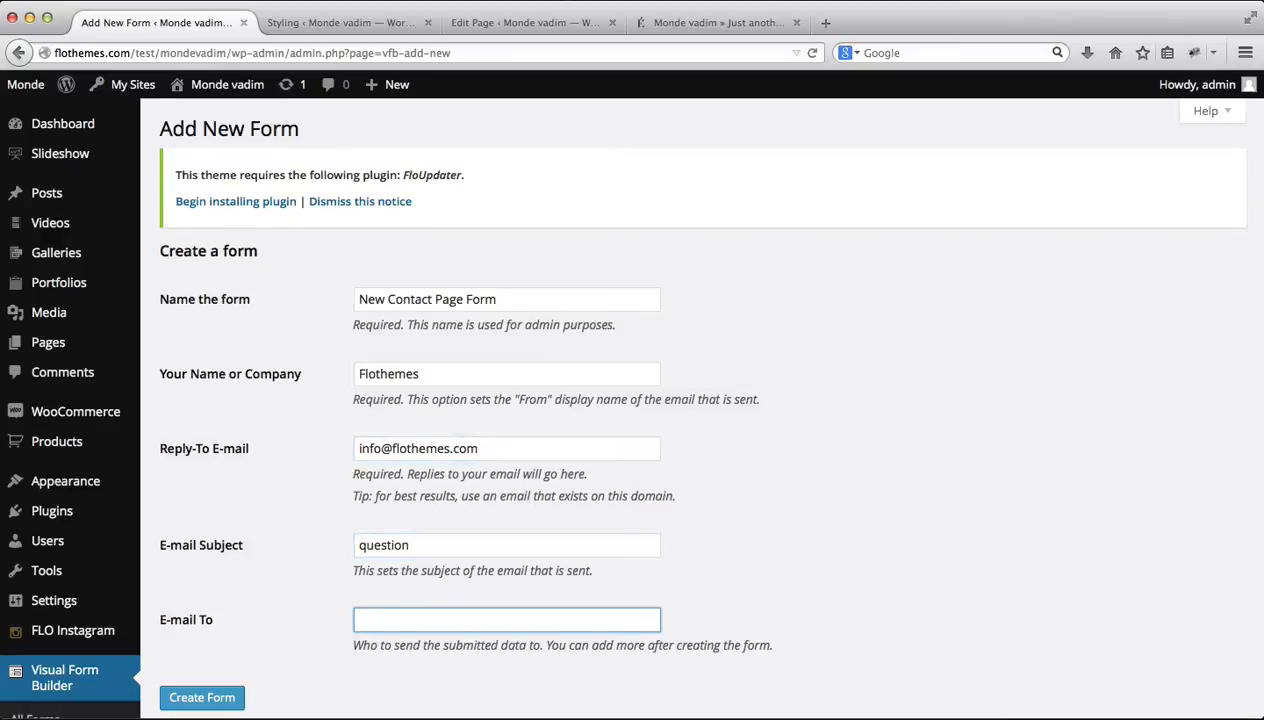
pyautogui.press('Down')
pyautogui.press('Down')
pyautogui.press('Return')
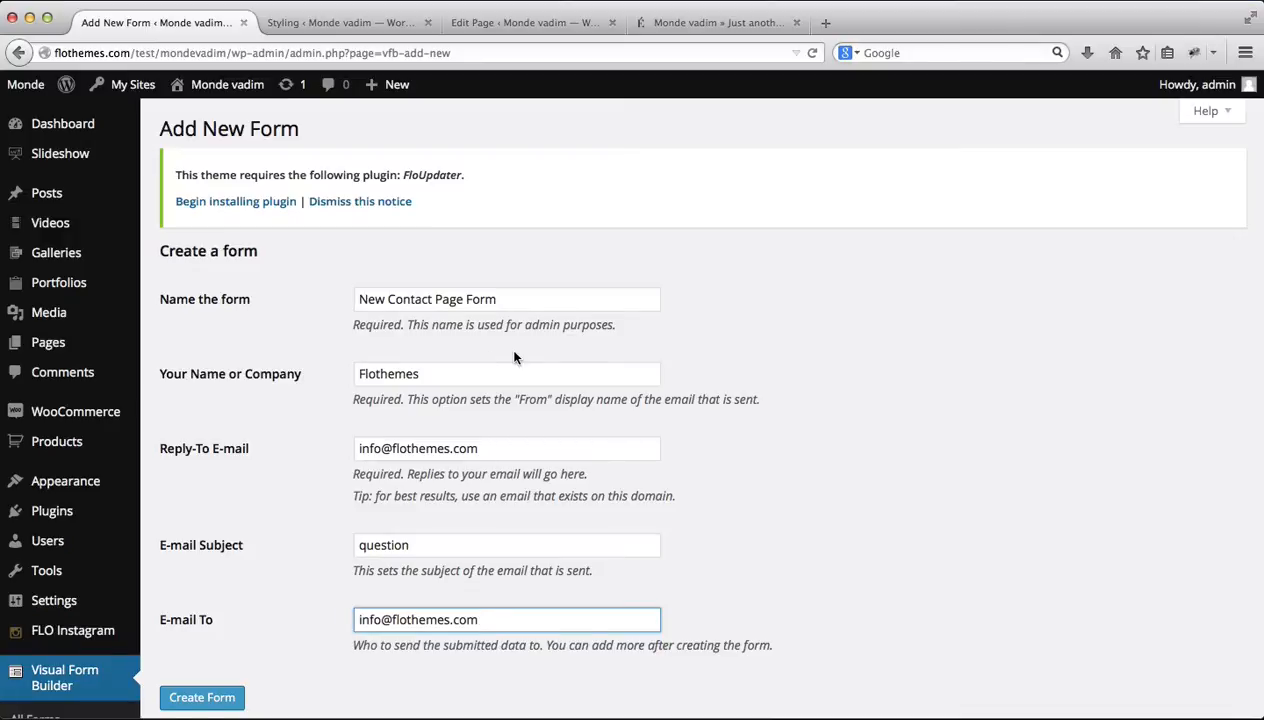
pyautogui.scroll(-3, 514, 356)
pyautogui.click(222, 522)
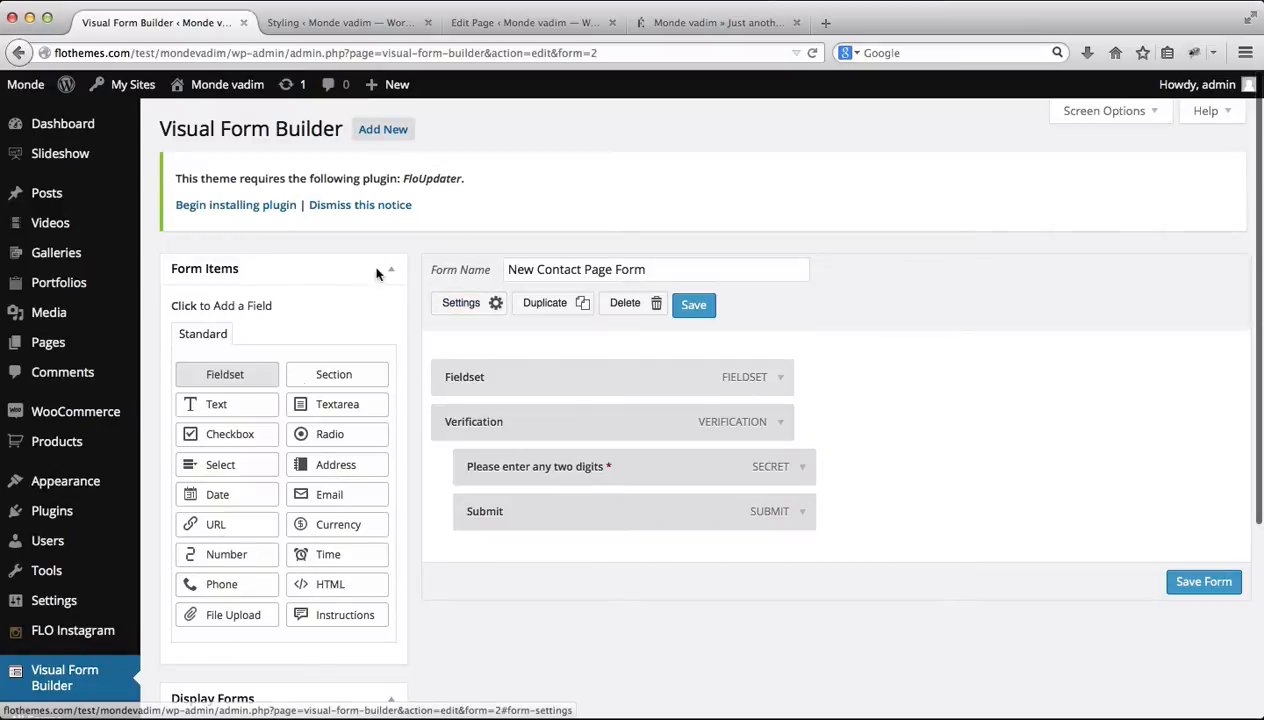
# Copy the new form's shortcode [vfb id='2'] and return to the New Contact Page editor
pyautogui.scroll(-3, 581, 404)
pyautogui.scroll(3, 581, 404)
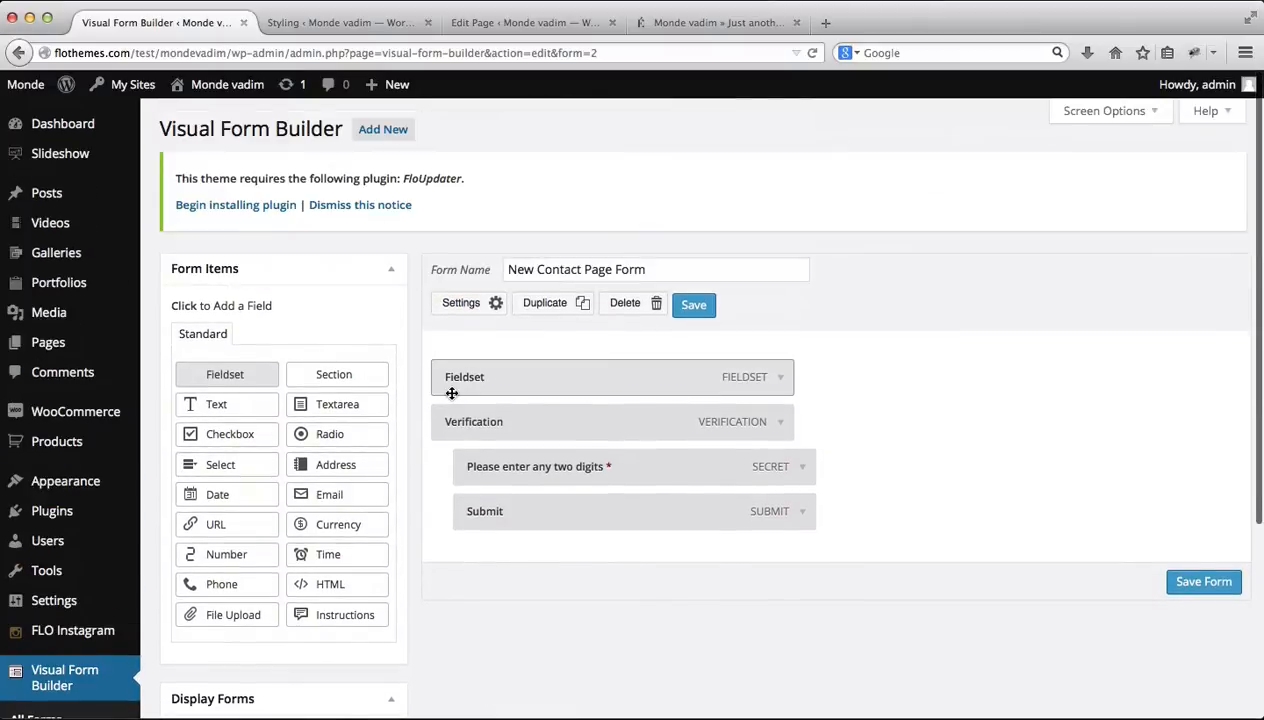
pyautogui.scroll(-3, 211, 627)
pyautogui.tripleClick(257, 686)
pyautogui.press('super+c')
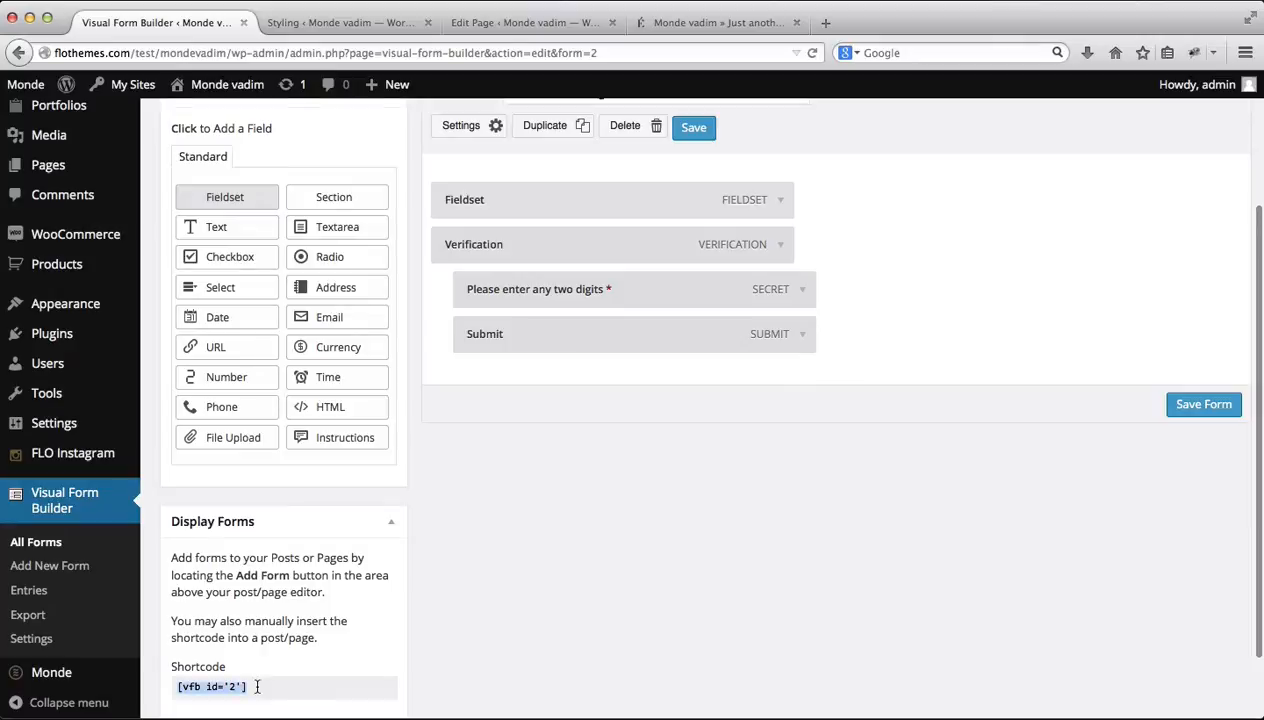
pyautogui.press('super+3')
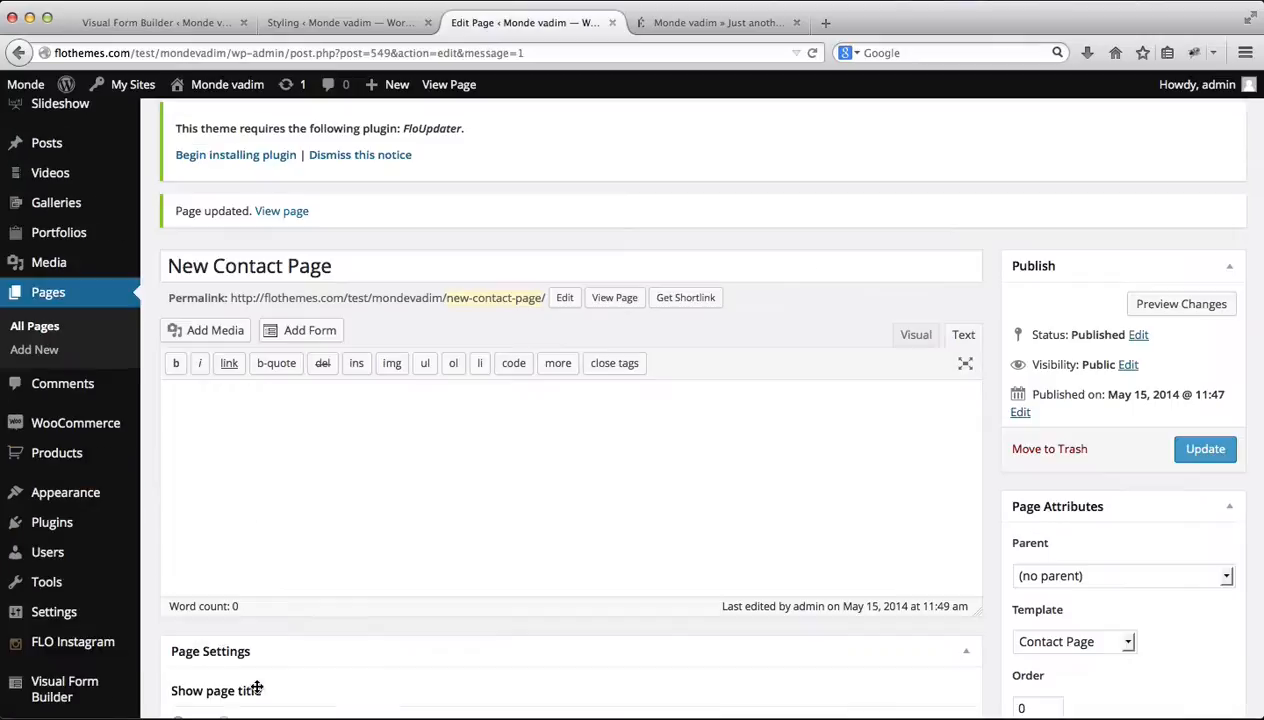
# Paste the shortcode [vfb id='2'] into the content area of New Contact Page
pyautogui.click(440, 436)
pyautogui.press('super+v')
pyautogui.scroll(-5, 942, 491)
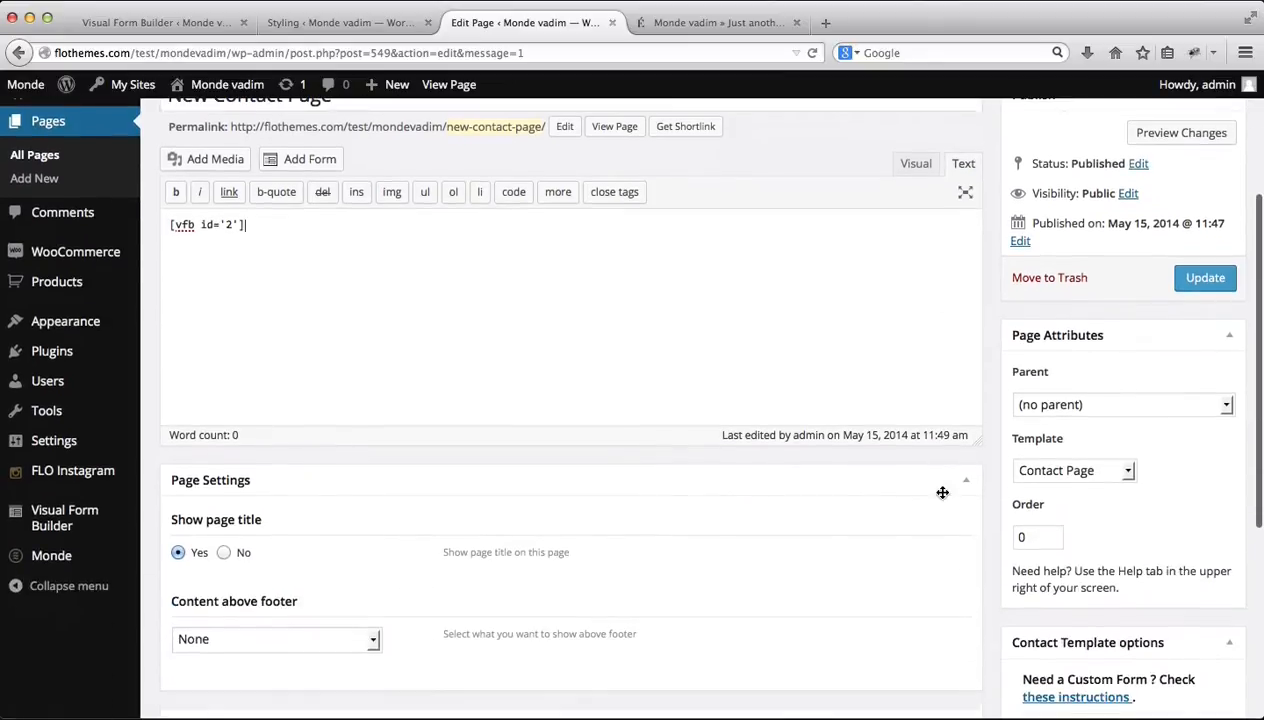
# Switch the page's template to Default Template and update the page
pyautogui.scroll(3, 690, 338)
pyautogui.scroll(-4, 690, 338)
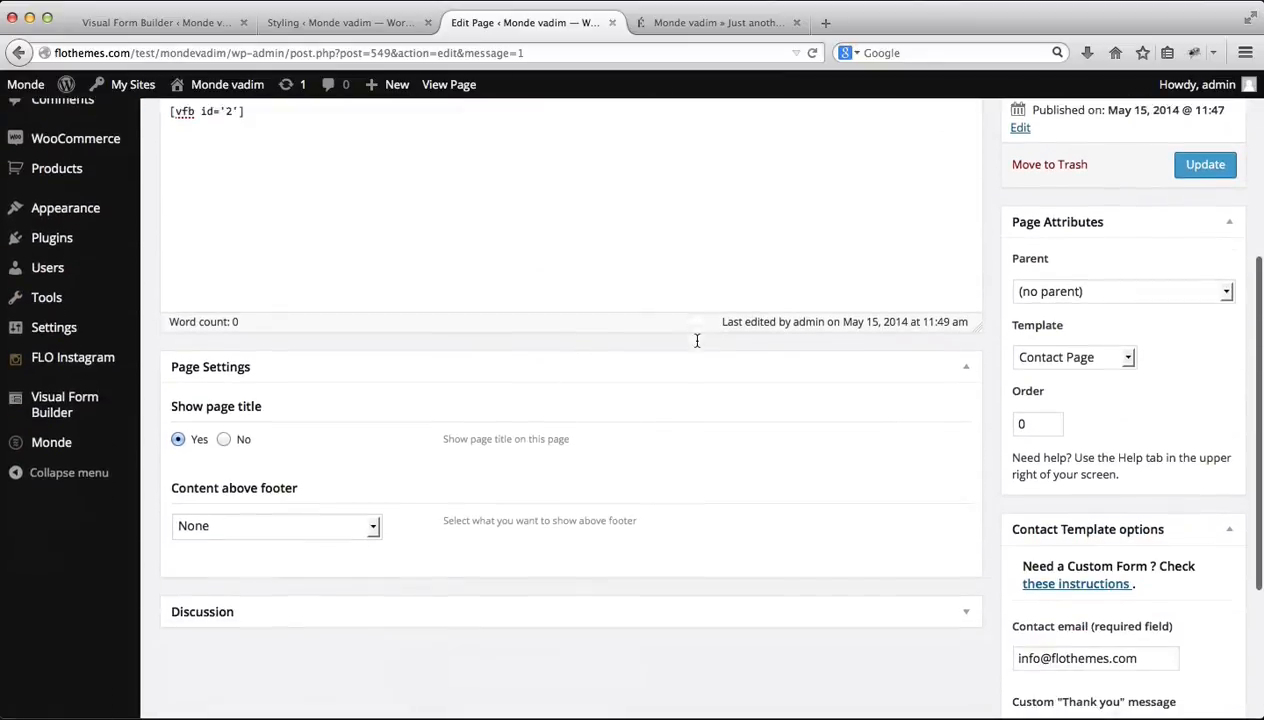
pyautogui.scroll(-3, 1090, 522)
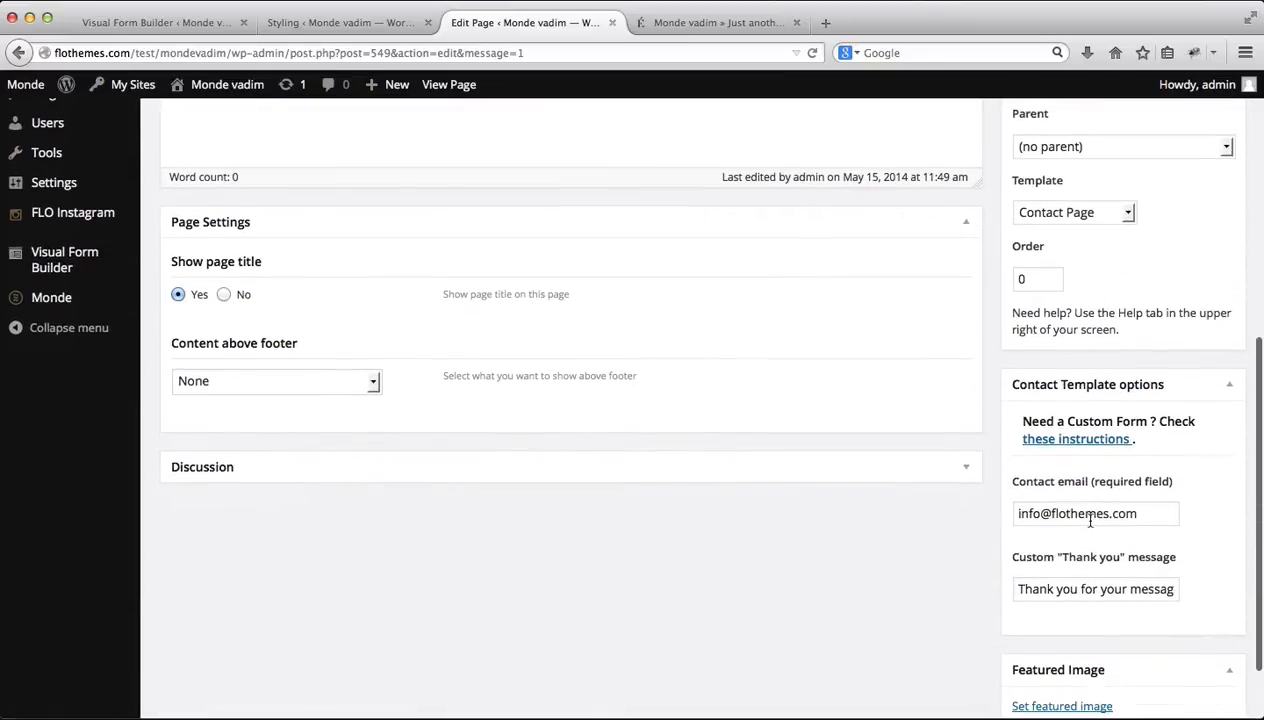
pyautogui.scroll(1, 1090, 522)
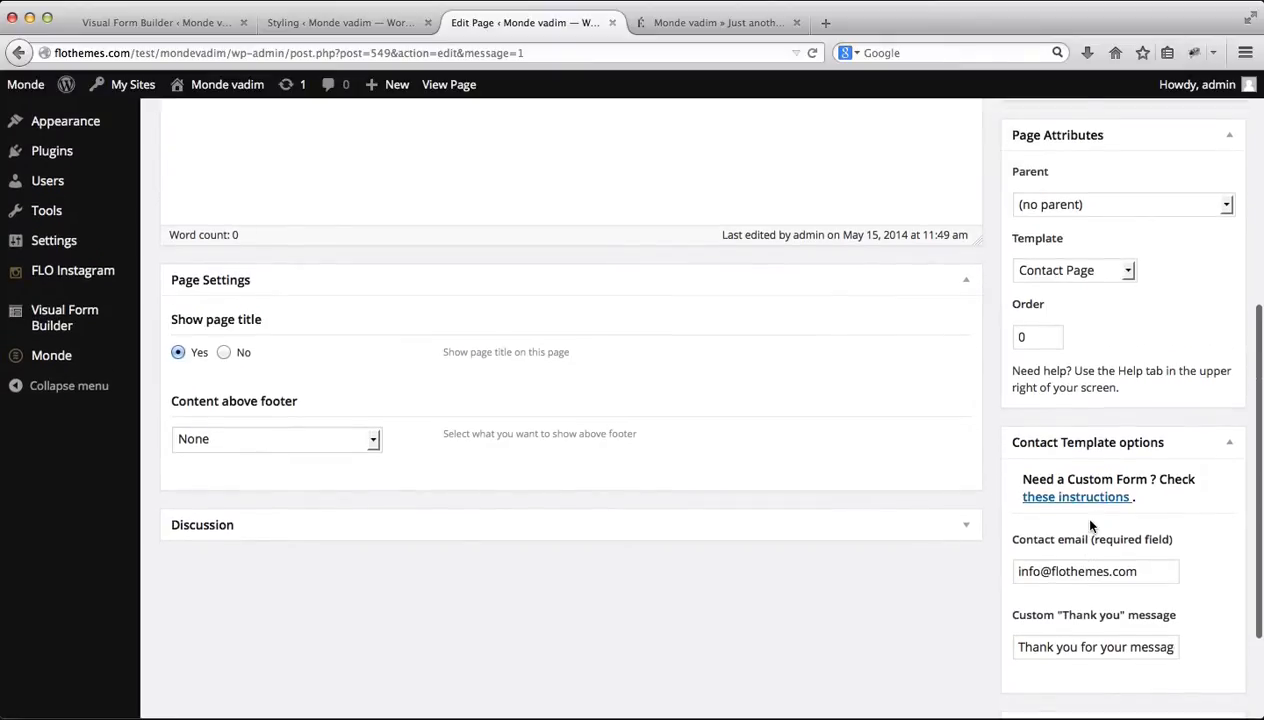
pyautogui.scroll(4, 1090, 525)
pyautogui.click(1072, 476)
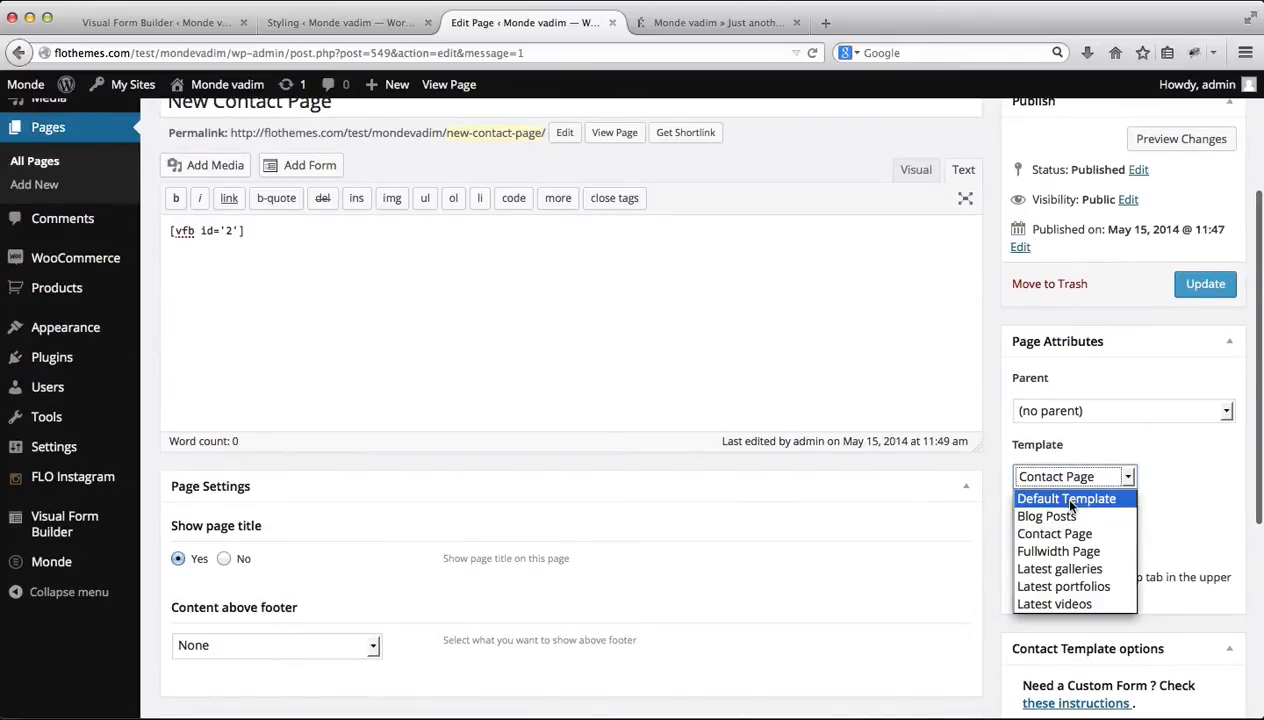
pyautogui.click(1070, 506)
pyautogui.scroll(-2, 1166, 463)
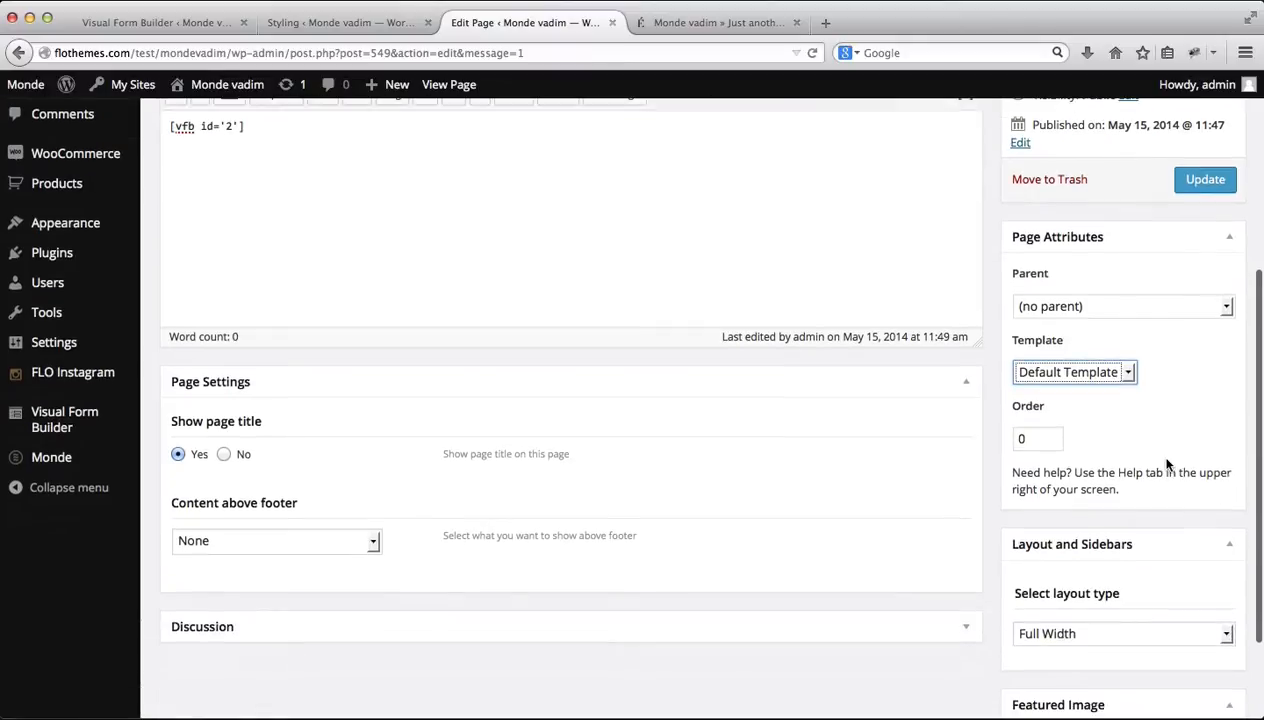
pyautogui.scroll(6, 1166, 463)
pyautogui.click(1212, 498)
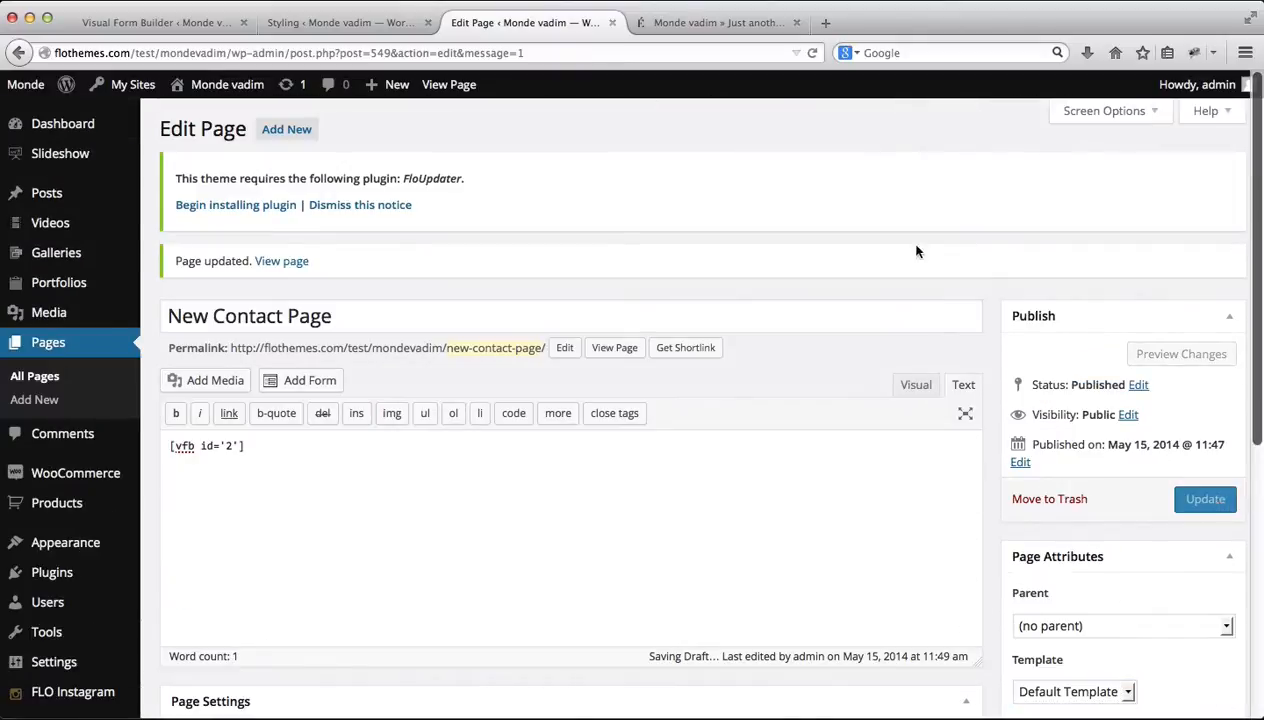
# Check the live New Contact Page, return to its editor and update the page again
pyautogui.click(663, 22)
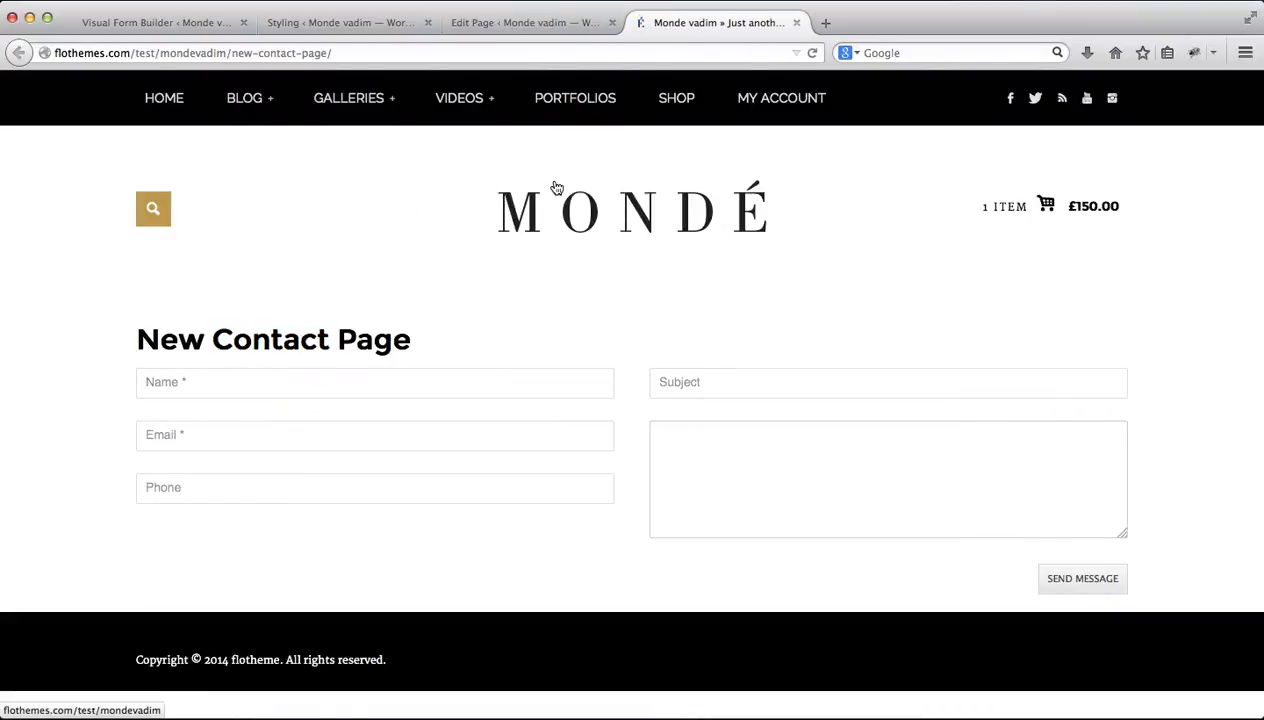
pyautogui.click(545, 22)
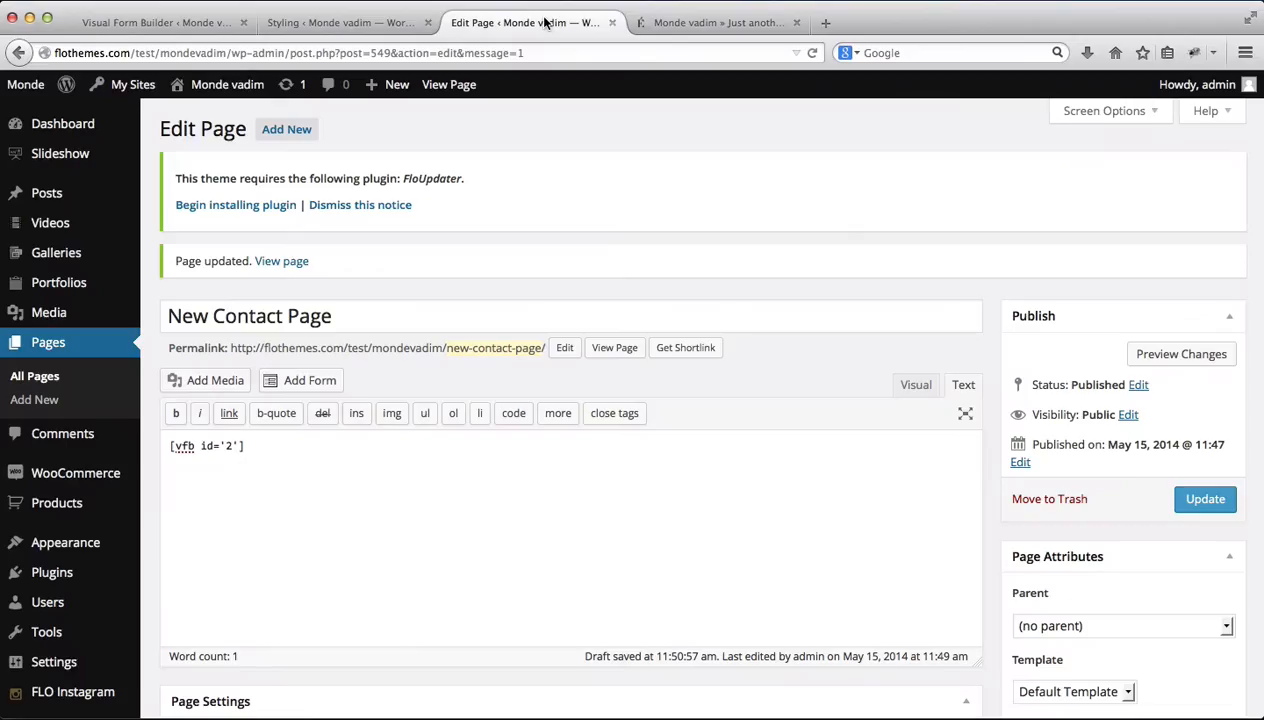
pyautogui.scroll(-10, 1140, 505)
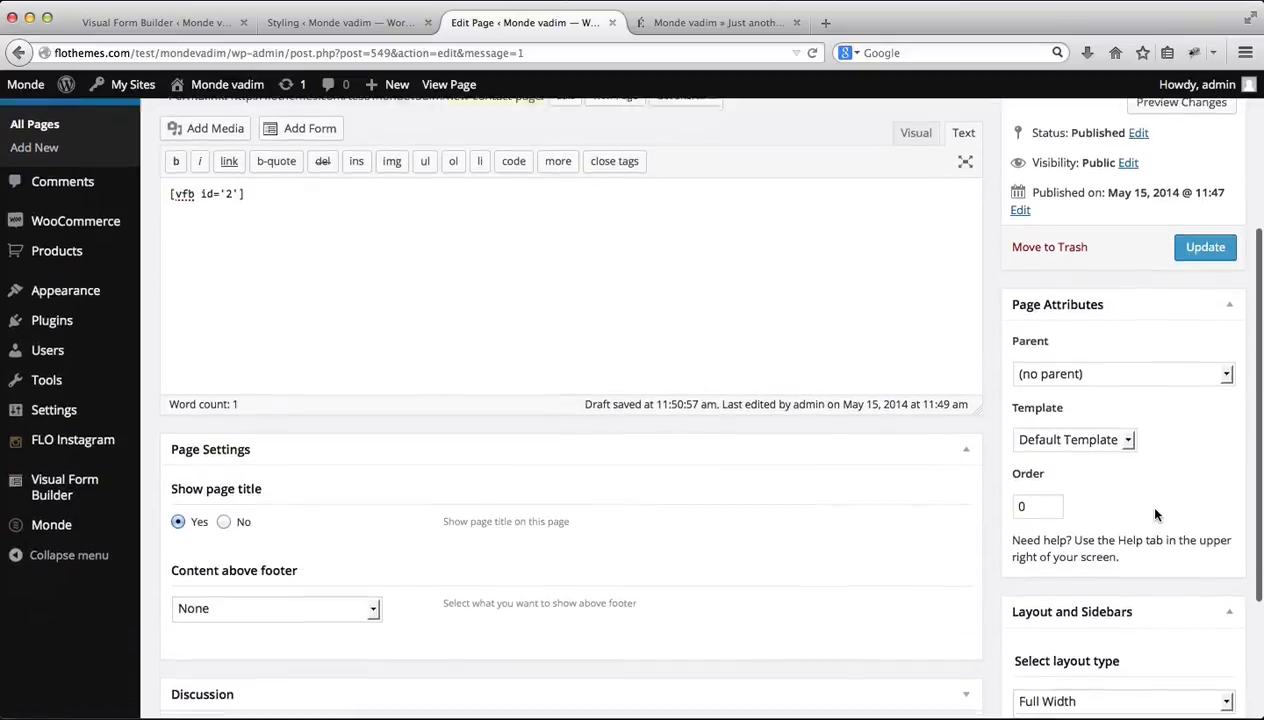
pyautogui.scroll(10, 1155, 514)
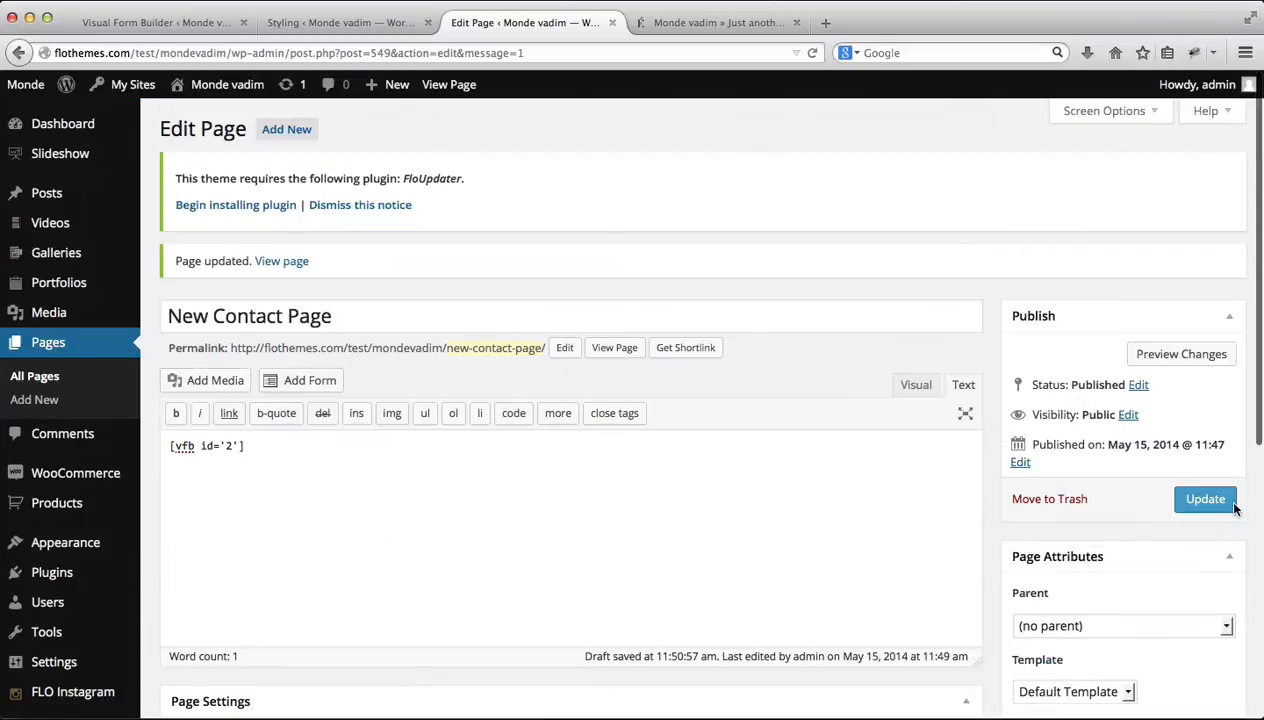
pyautogui.click(1205, 503)
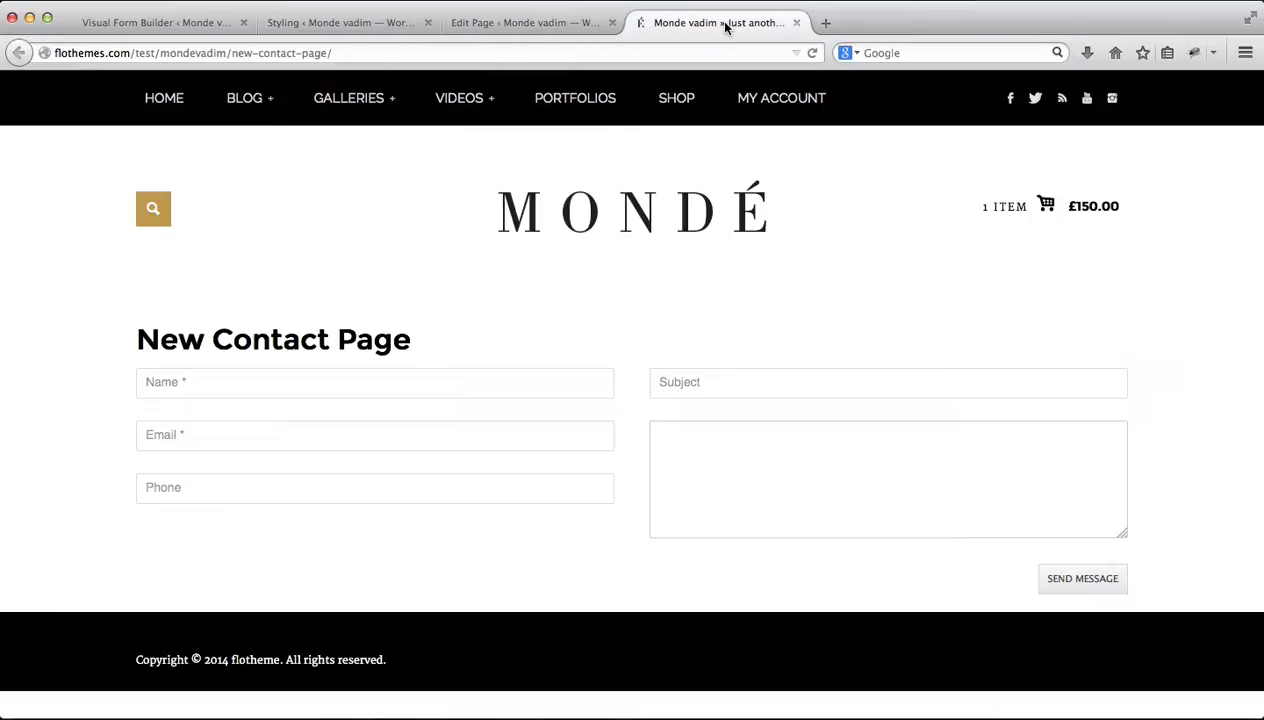
# Reload the live New Contact Page and examine how the embedded form and the comment area are displayed
pyautogui.click(726, 24)
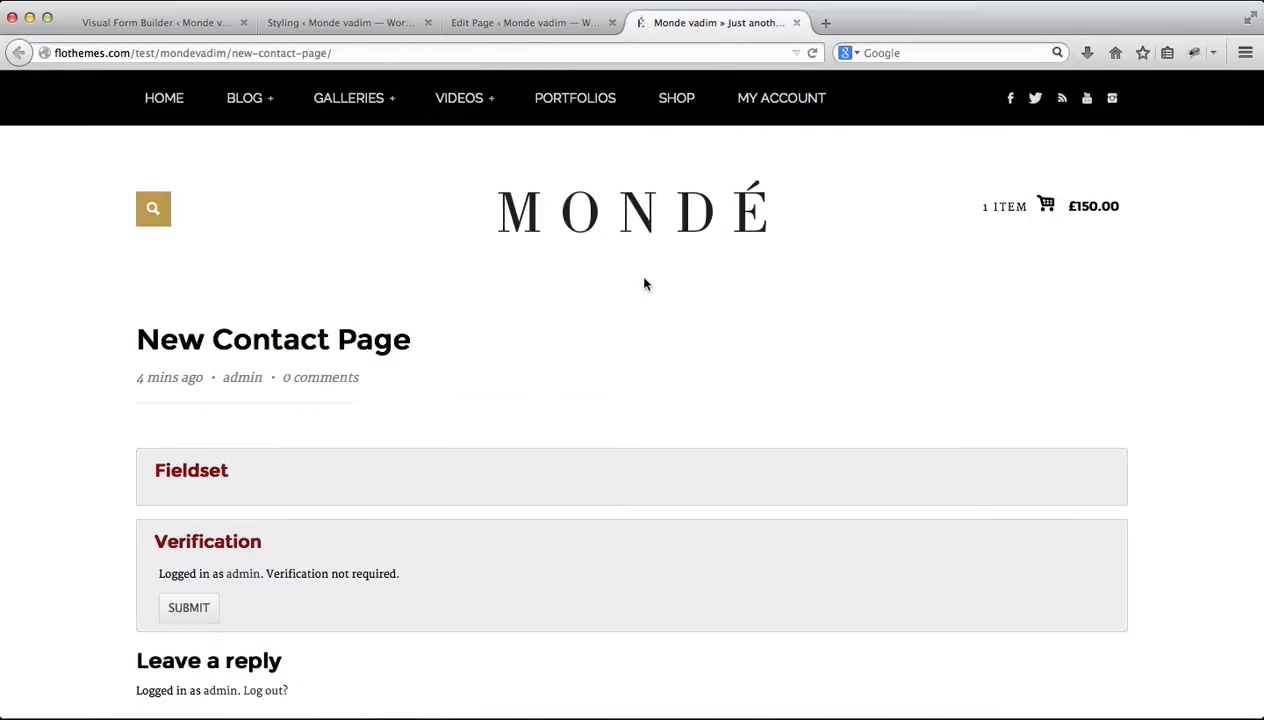
pyautogui.scroll(-3, 645, 285)
pyautogui.scroll(-2, 645, 285)
pyautogui.scroll(5, 645, 285)
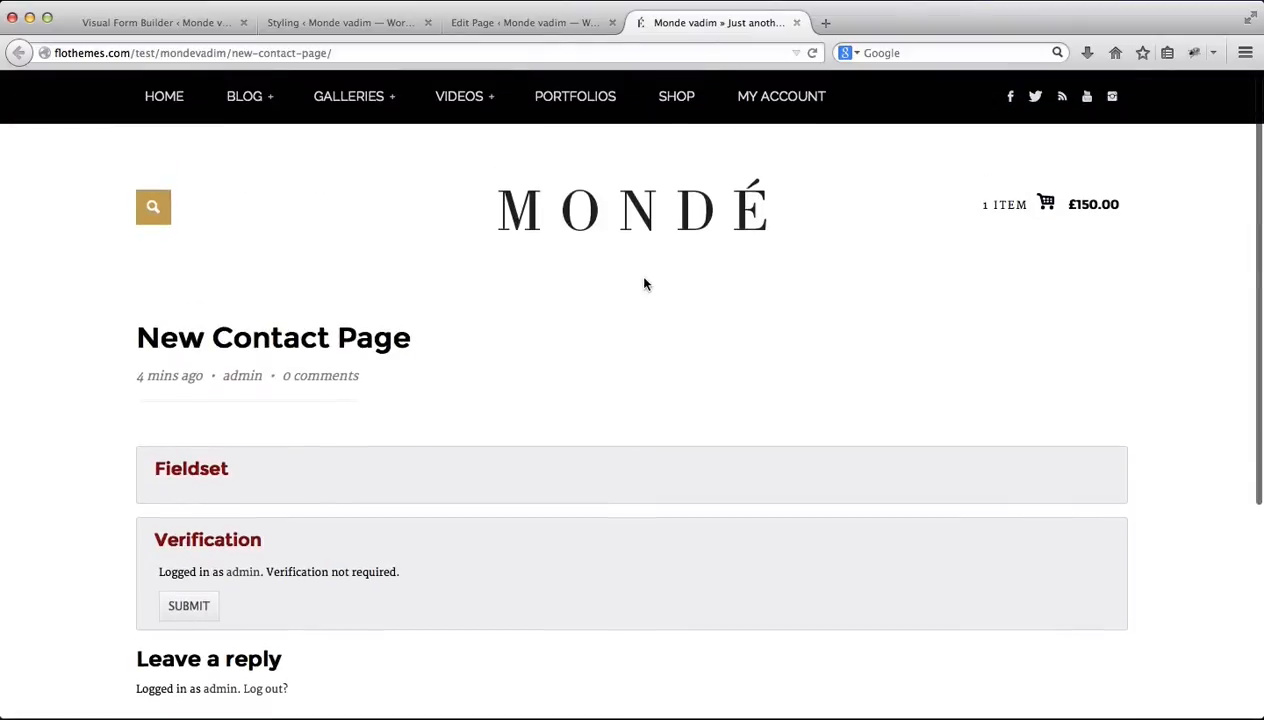
pyautogui.scroll(-4, 293, 422)
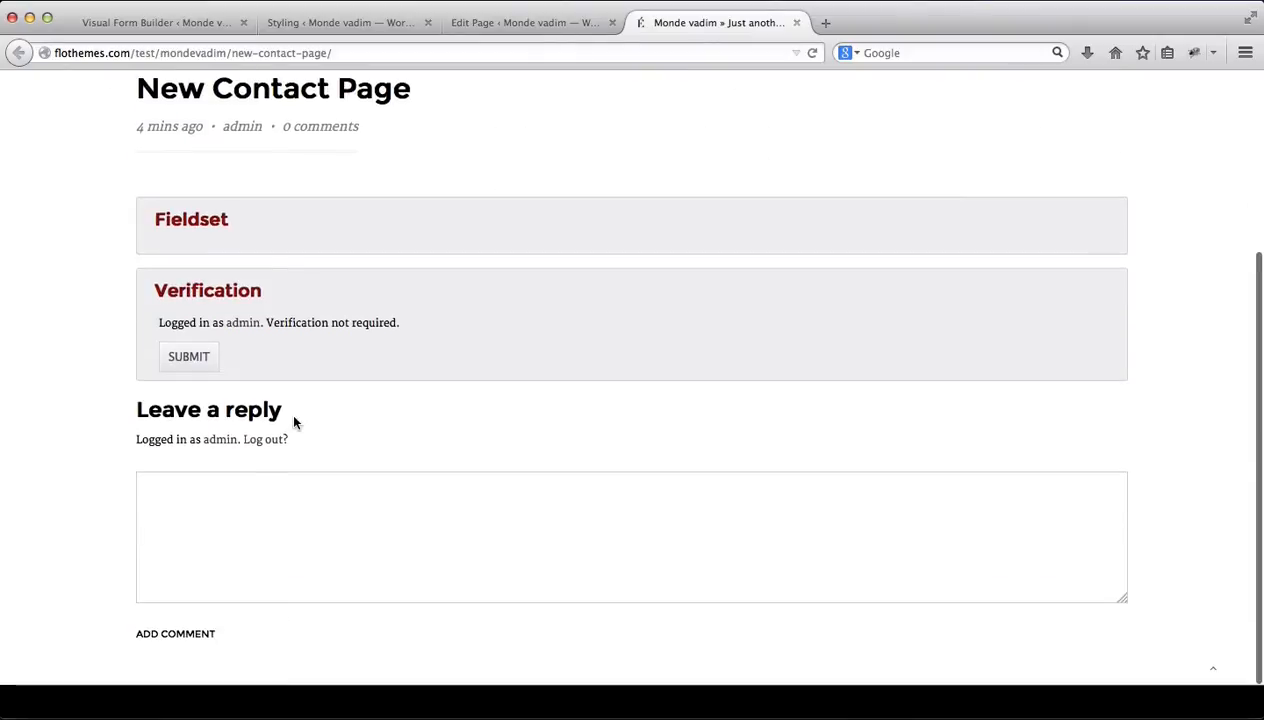
pyautogui.scroll(3, 293, 422)
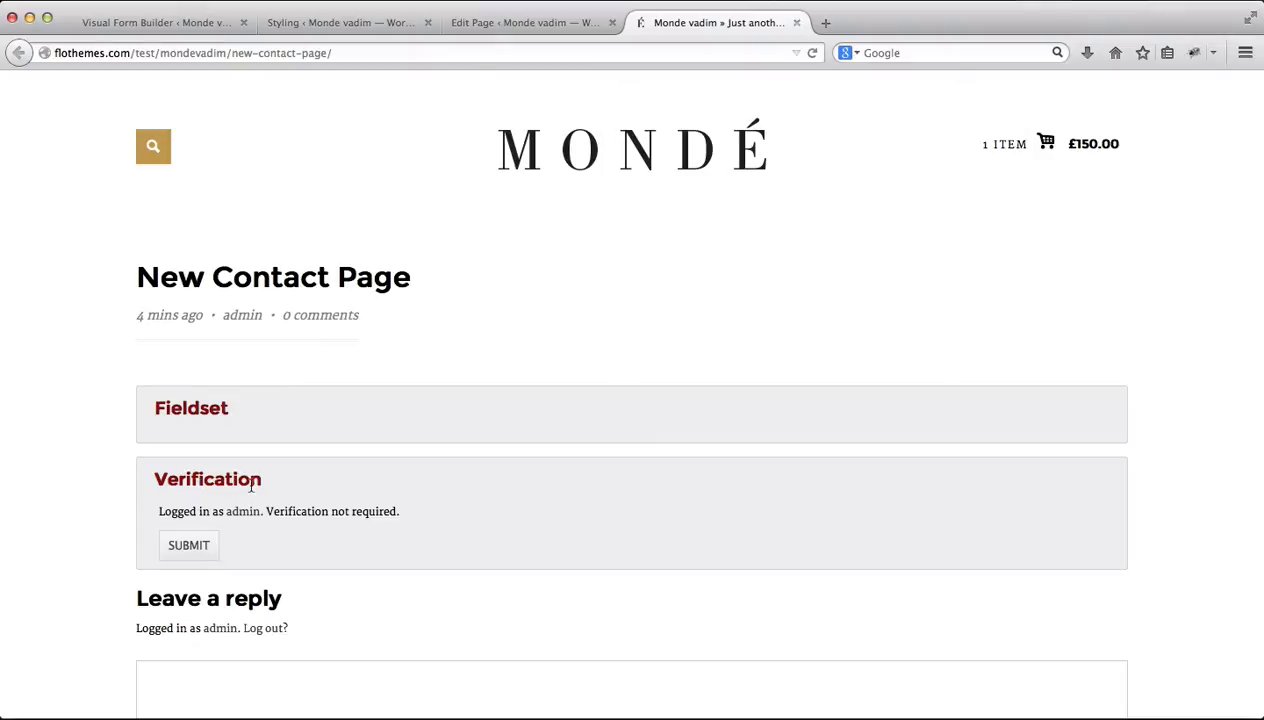
# Return to Visual Form Builder and add a Text field to New Contact Page Form
pyautogui.click(141, 22)
pyautogui.scroll(3, 501, 284)
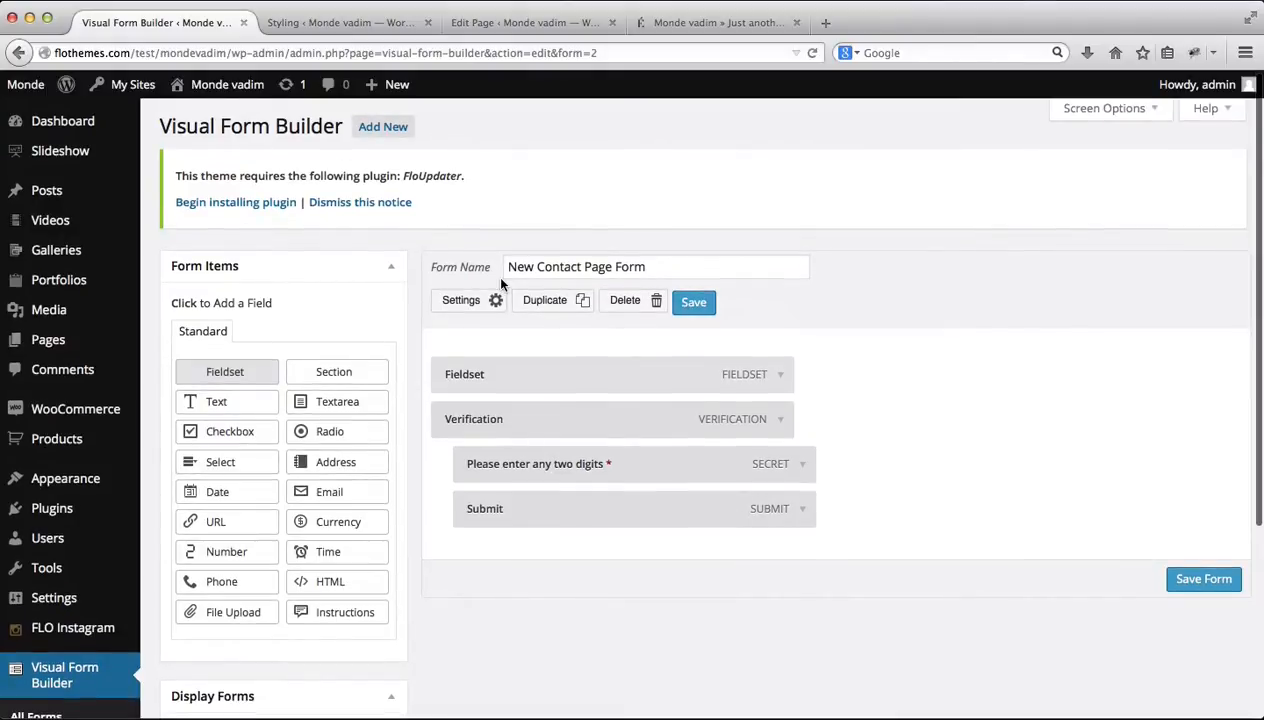
pyautogui.click(235, 410)
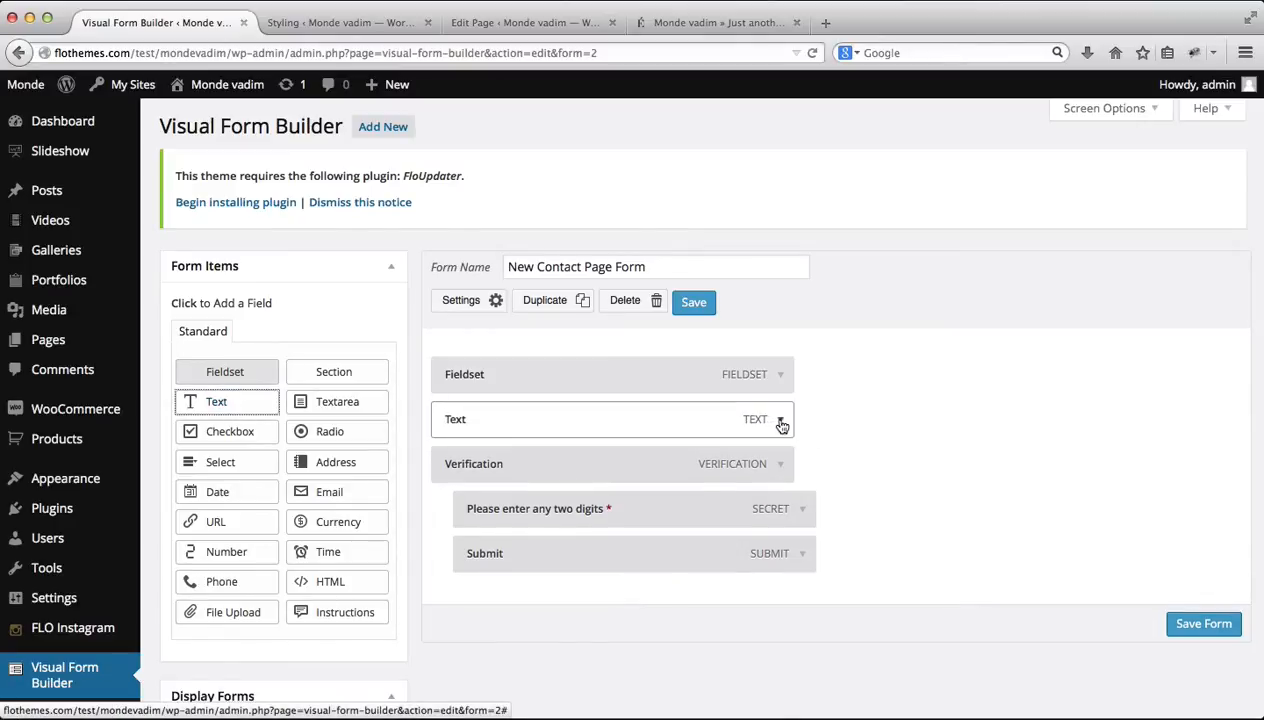
# Name the new text field Your Name and enter the description "please provide your full name"
pyautogui.click(780, 421)
pyautogui.doubleClick(559, 481)
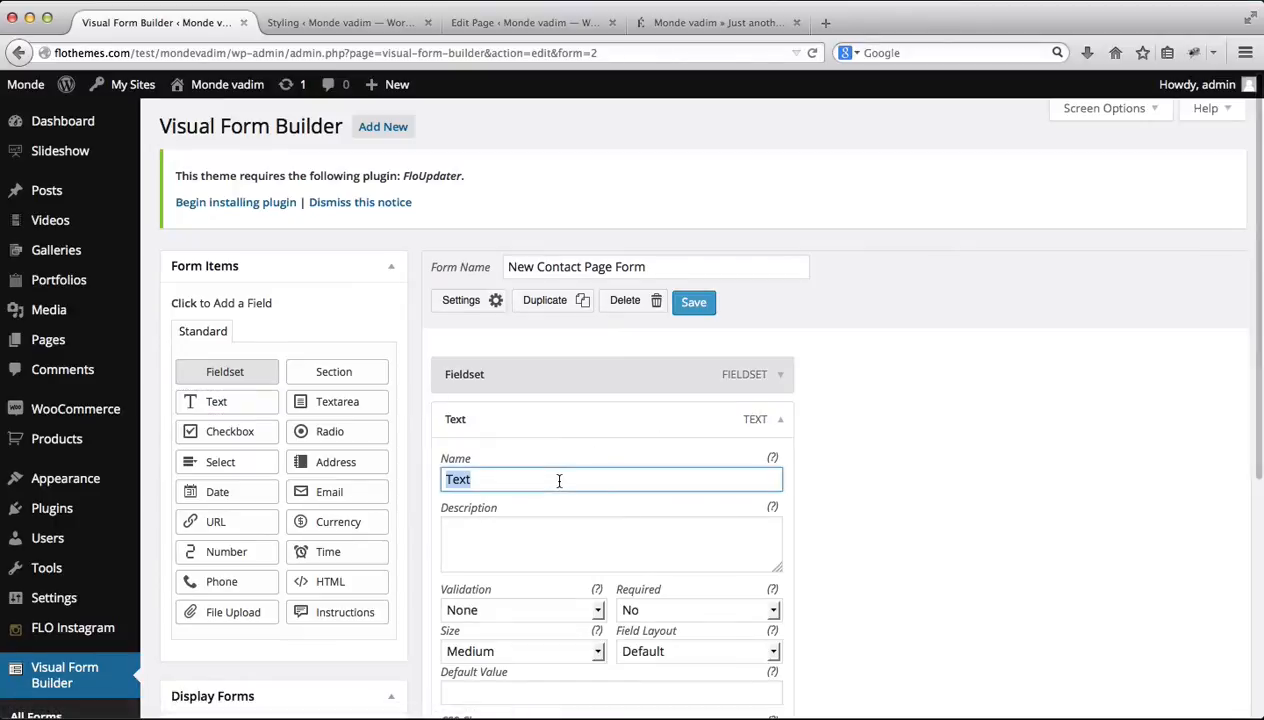
pyautogui.write('Y')
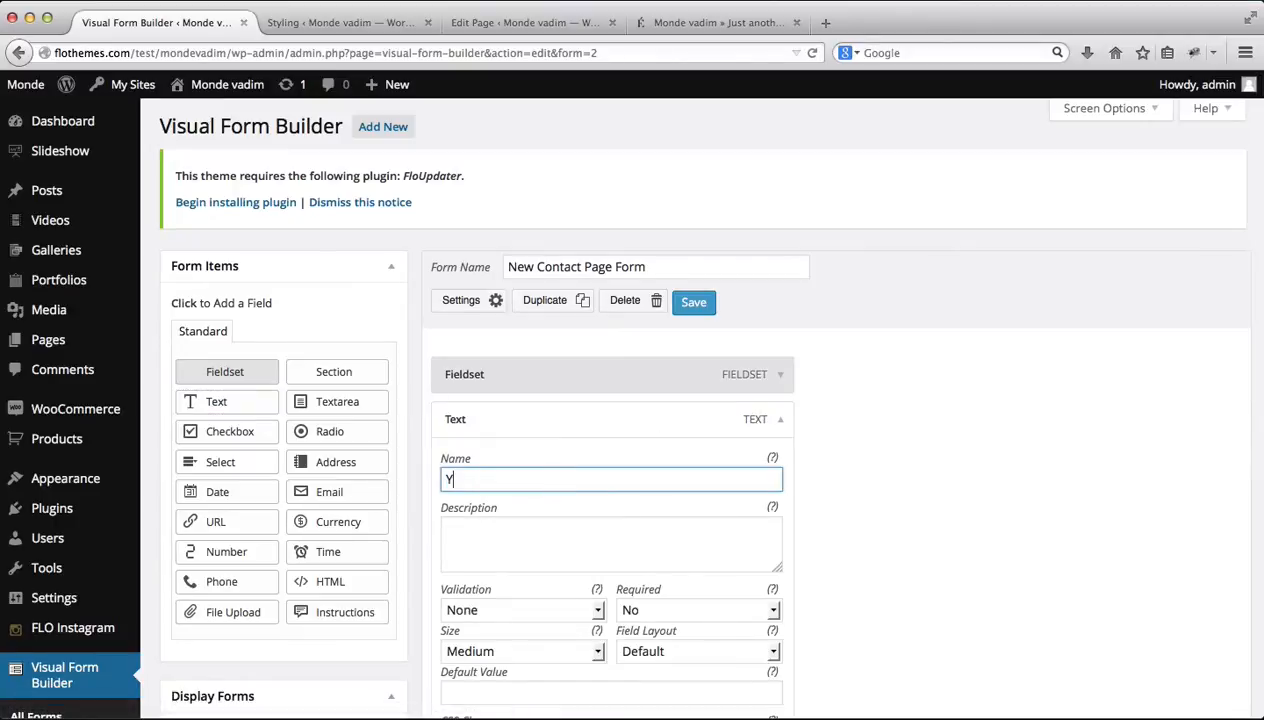
pyautogui.write('our Name')
pyautogui.press('BackSpace')
pyautogui.press('BackSpace')
pyautogui.press('BackSpace')
pyautogui.write('ame')
pyautogui.click(543, 543)
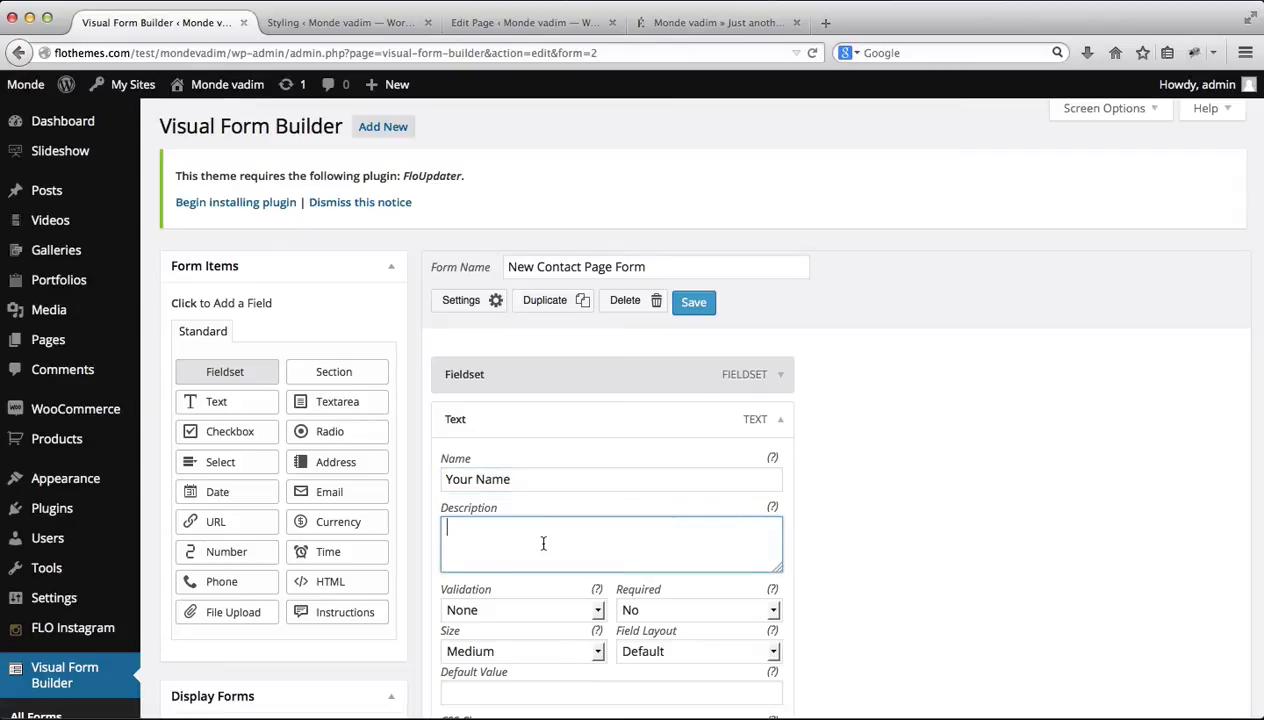
pyautogui.write('please provide your full name')
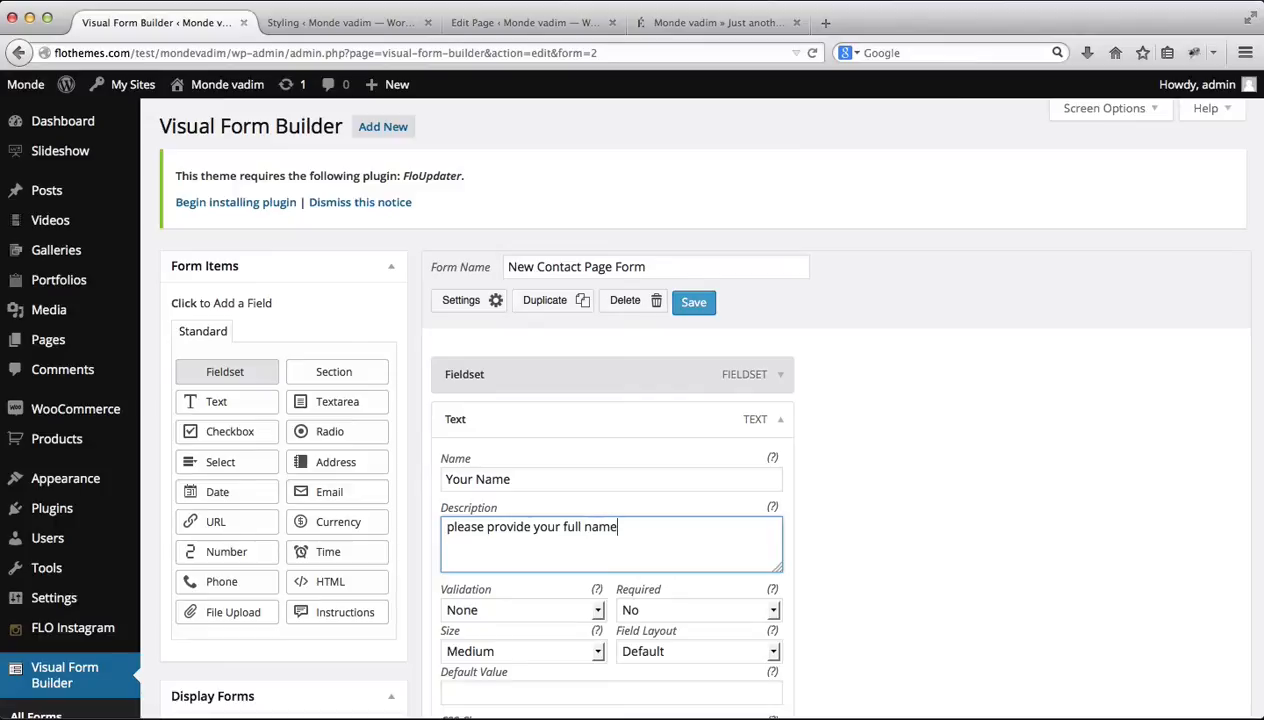
# Choose None as the Your Name field's validation and make the field required
pyautogui.scroll(-2, 705, 518)
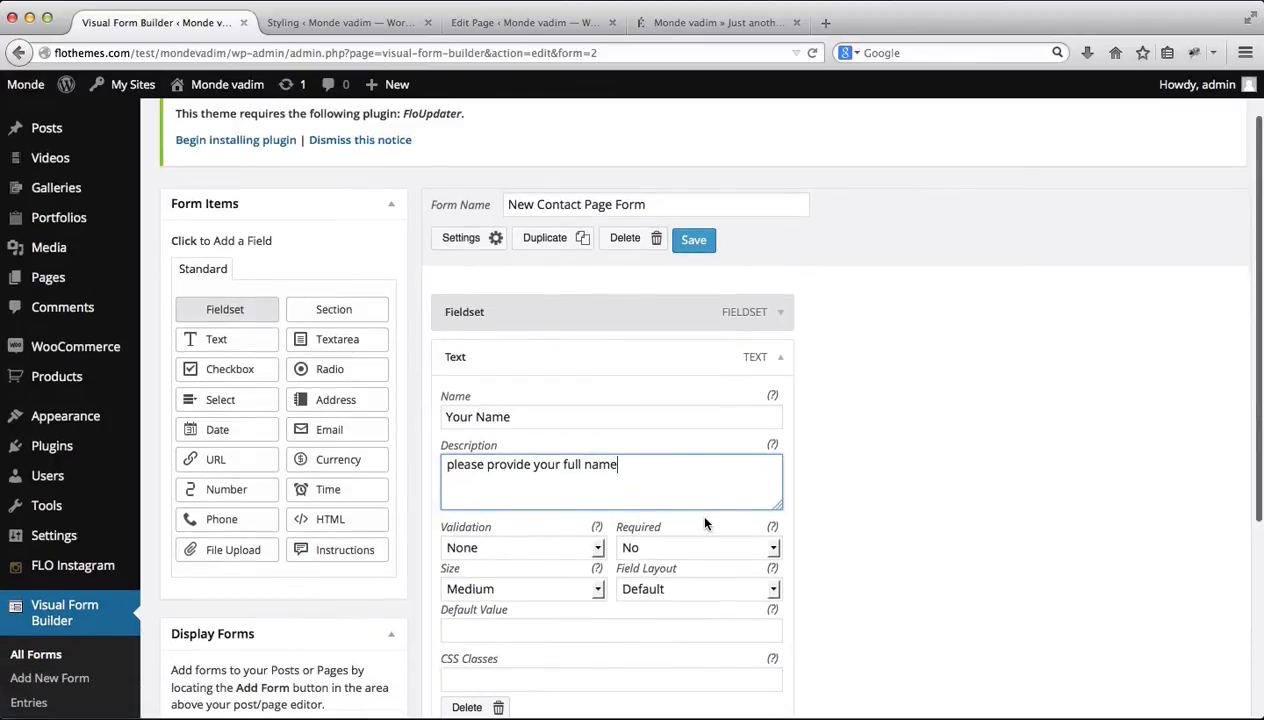
pyautogui.click(576, 552)
pyautogui.click(576, 552)
pyautogui.scroll(-1, 578, 540)
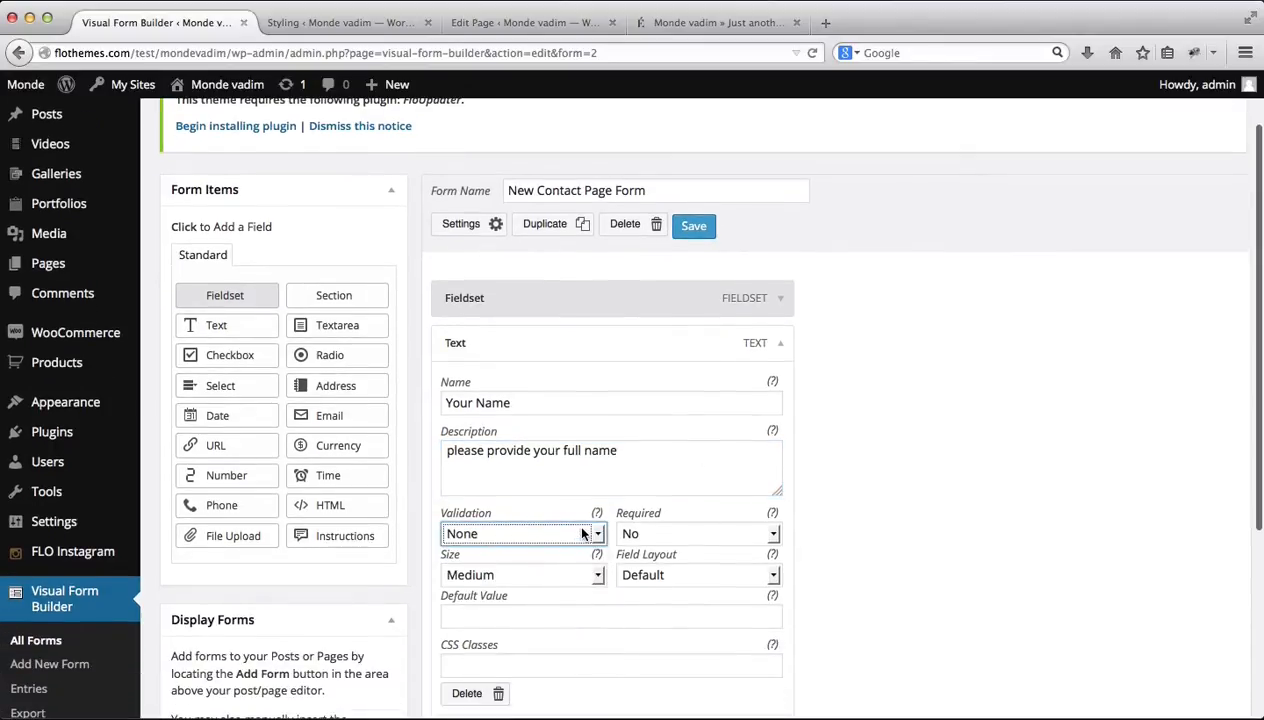
pyautogui.click(581, 534)
pyautogui.click(582, 534)
pyautogui.scroll(-1, 582, 534)
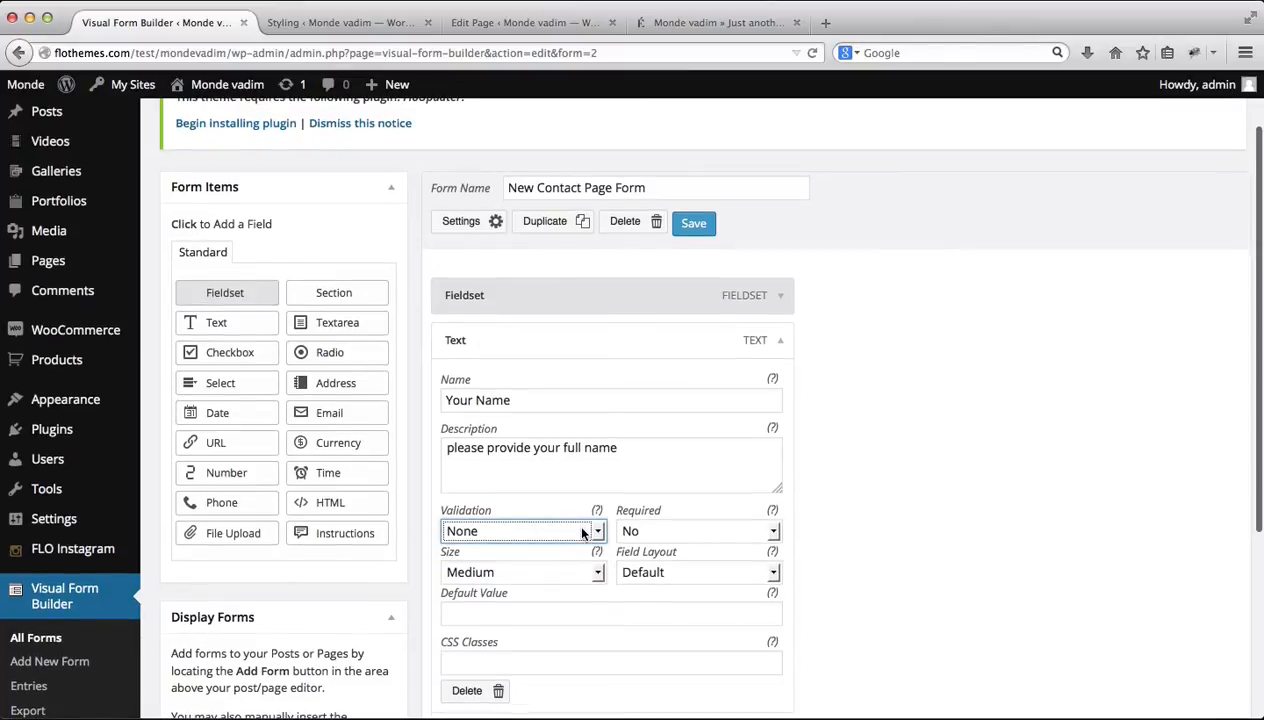
pyautogui.click(582, 533)
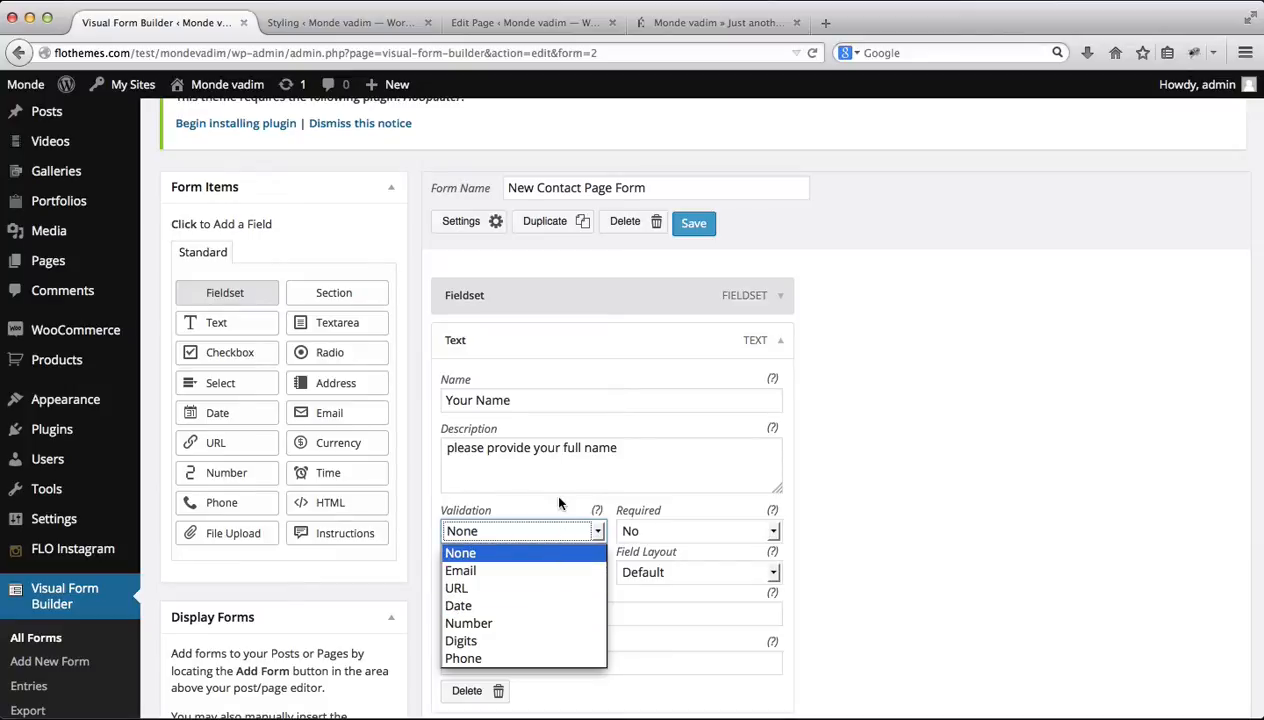
pyautogui.click(508, 553)
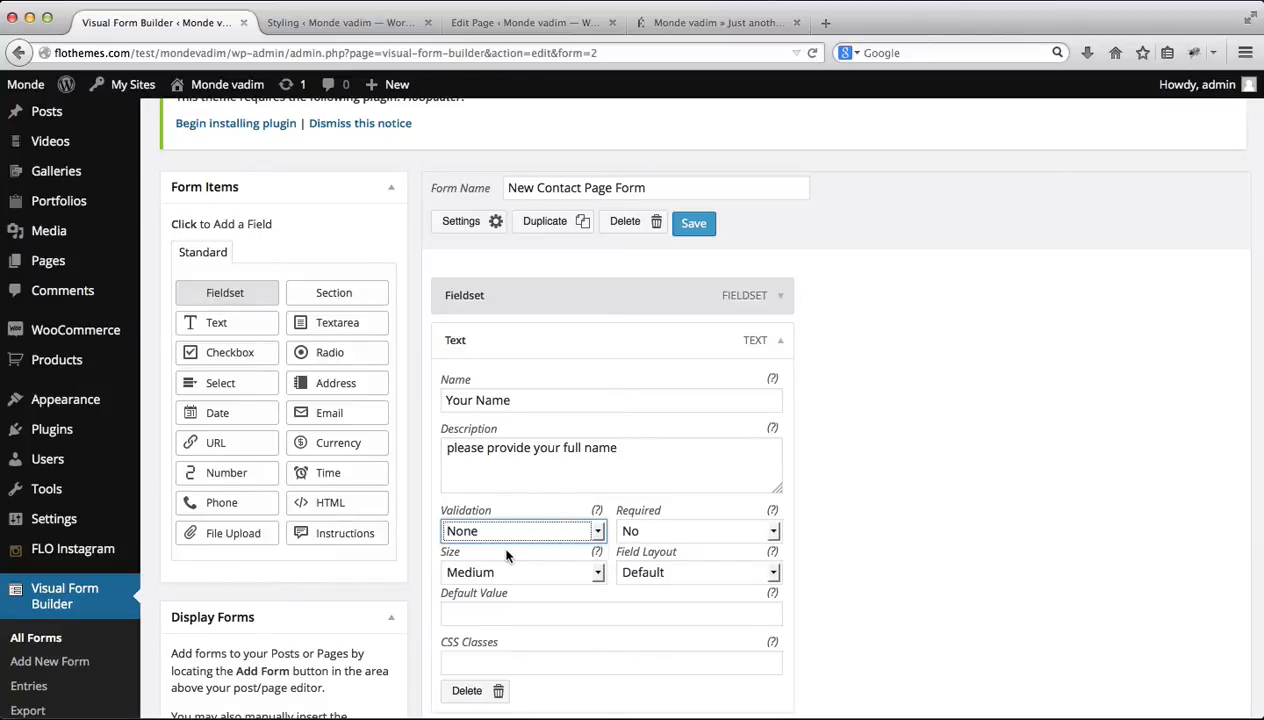
pyautogui.click(716, 535)
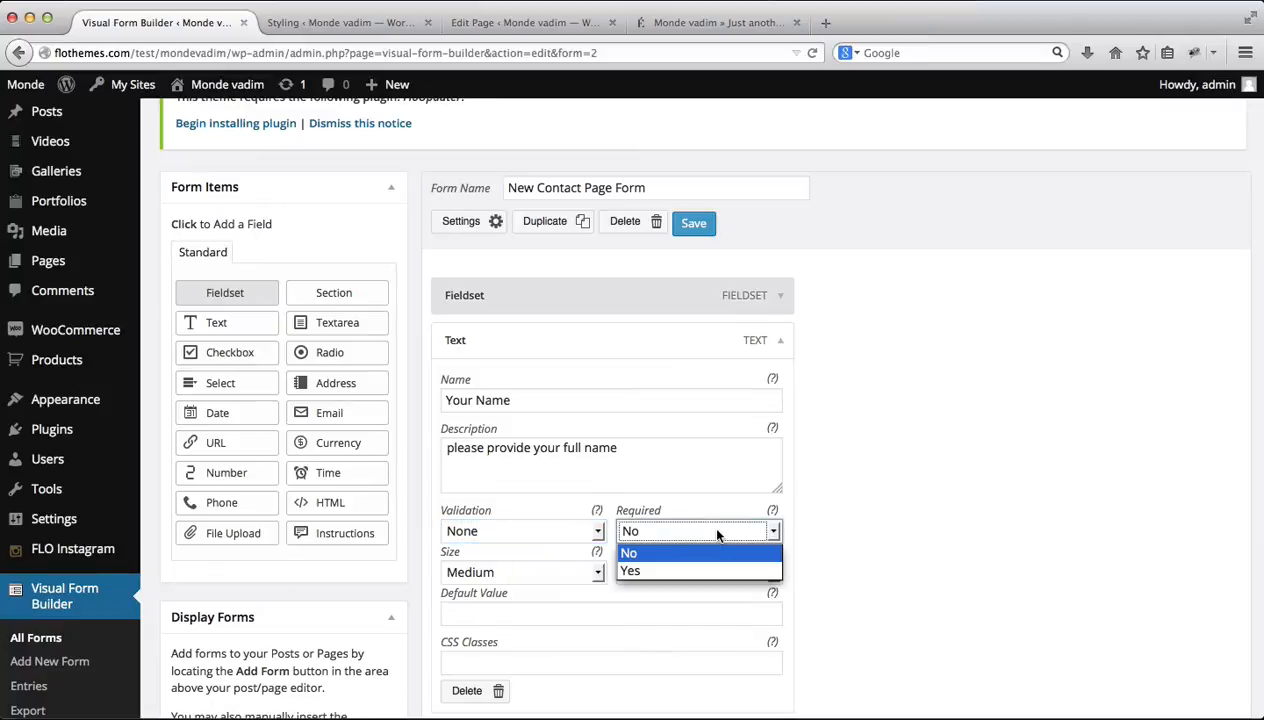
pyautogui.click(685, 571)
# Choose Medium as the Your Name field's size and Default as its field layout
pyautogui.scroll(-2, 836, 466)
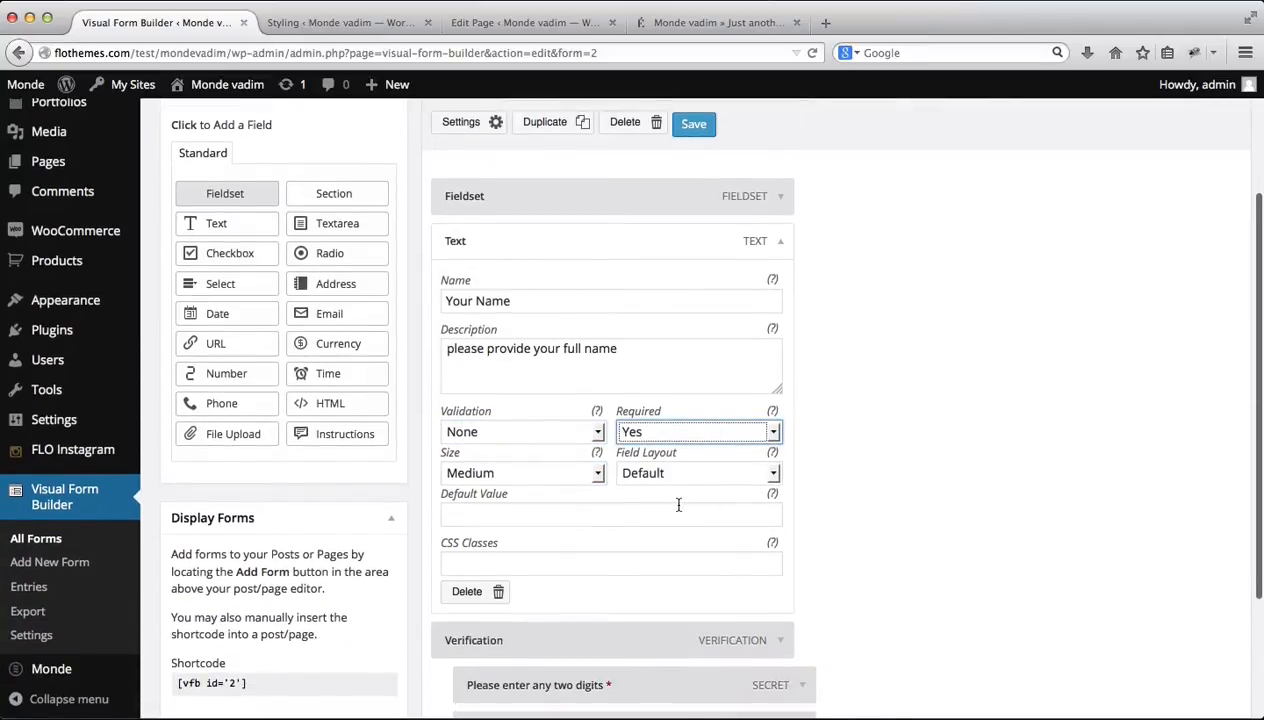
pyautogui.click(571, 474)
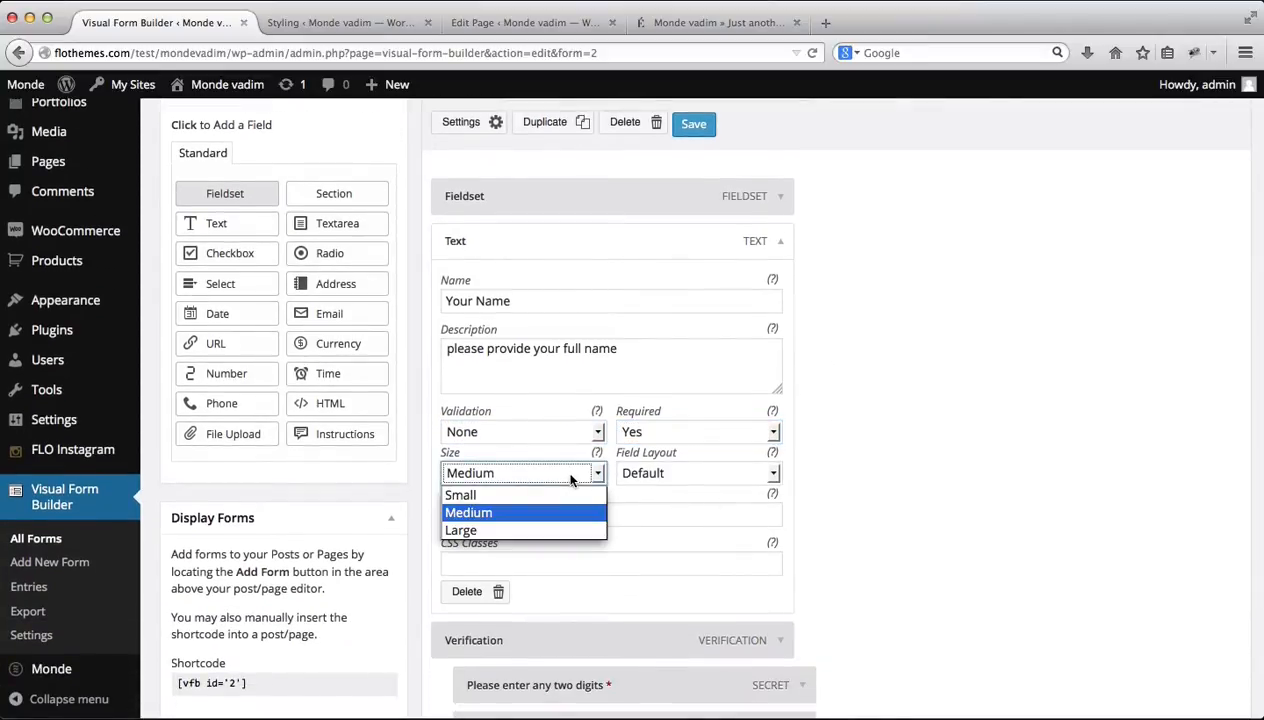
pyautogui.click(490, 510)
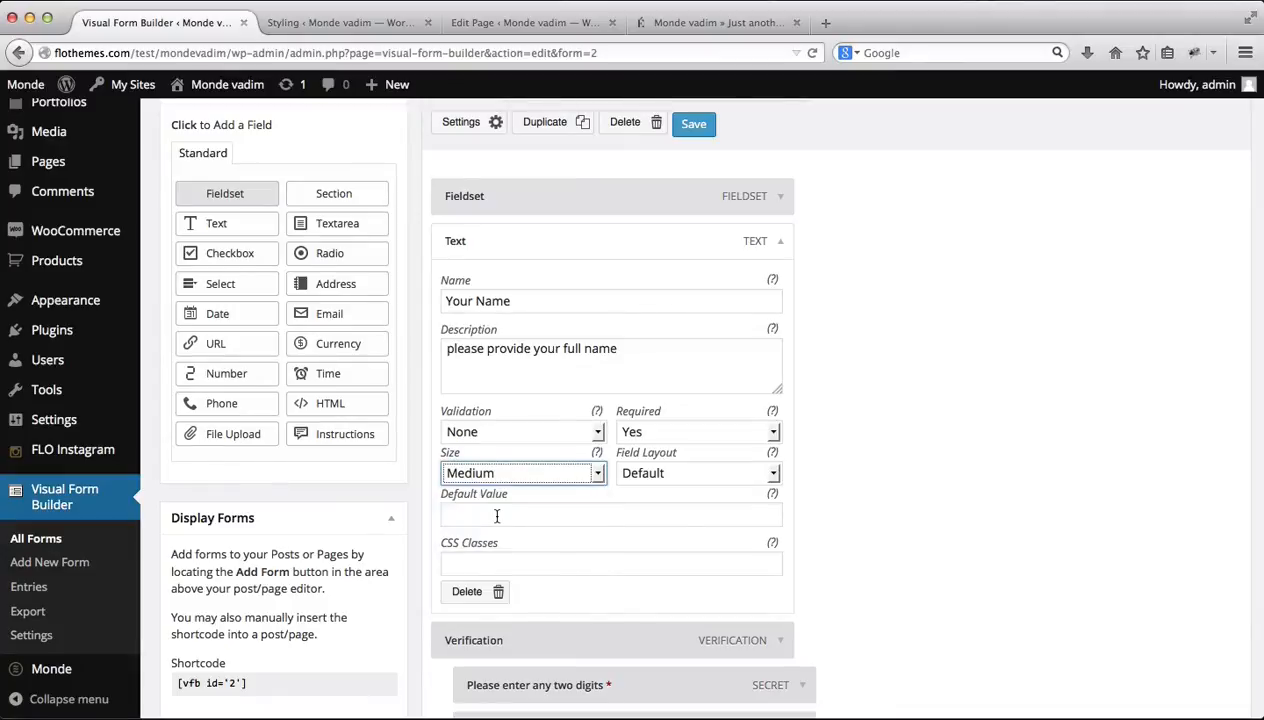
pyautogui.click(680, 480)
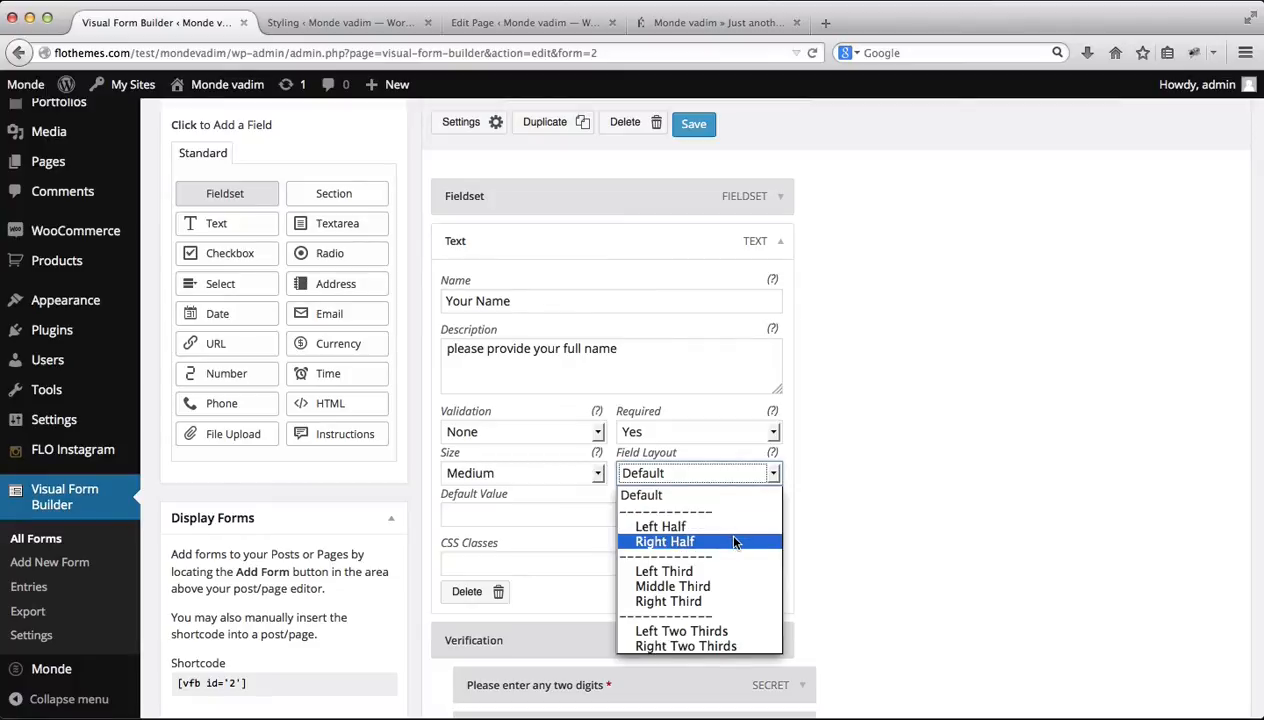
pyautogui.click(690, 495)
pyautogui.click(855, 482)
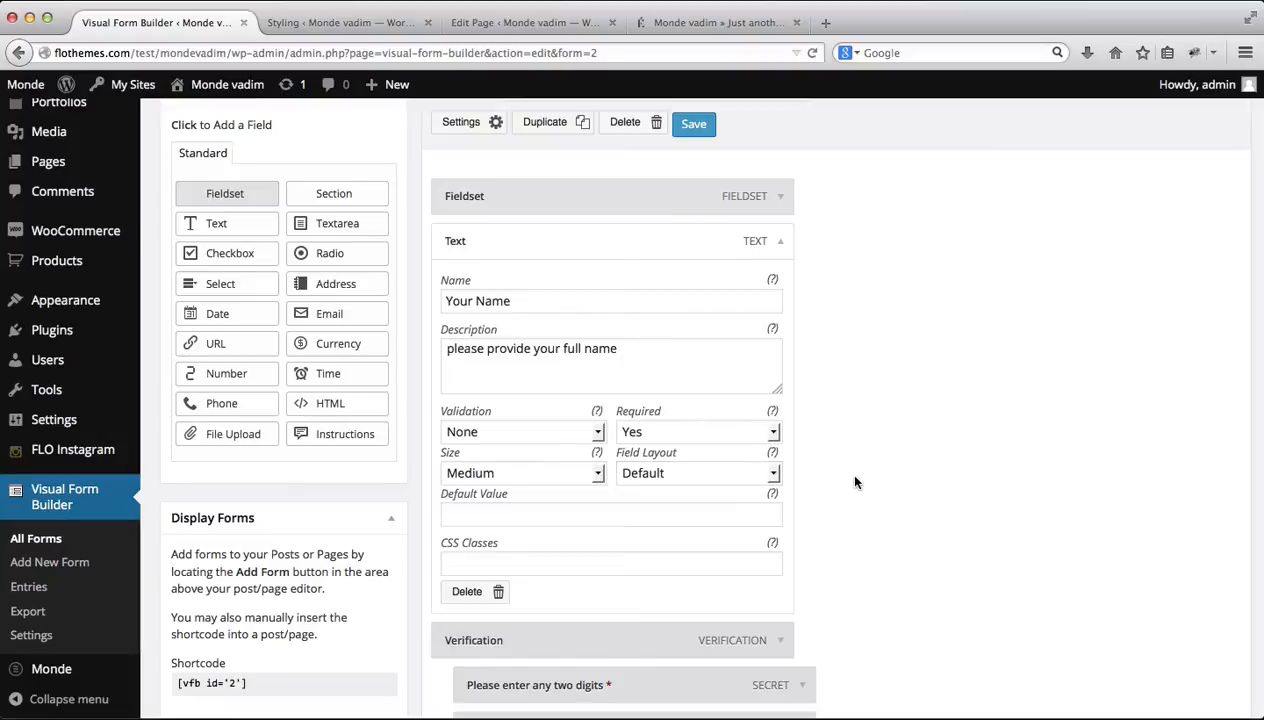
# Save New Contact Page Form with the configured Your Name field
pyautogui.scroll(-2, 855, 482)
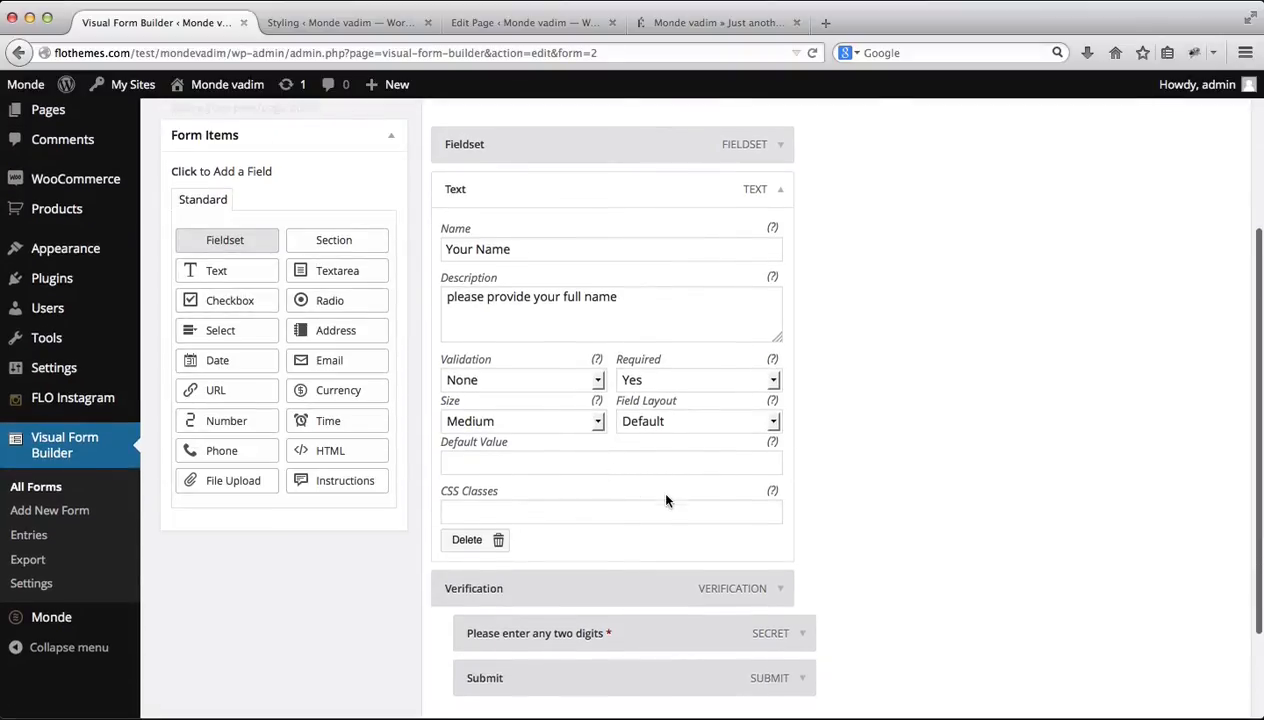
pyautogui.scroll(1, 666, 500)
pyautogui.scroll(-3, 667, 500)
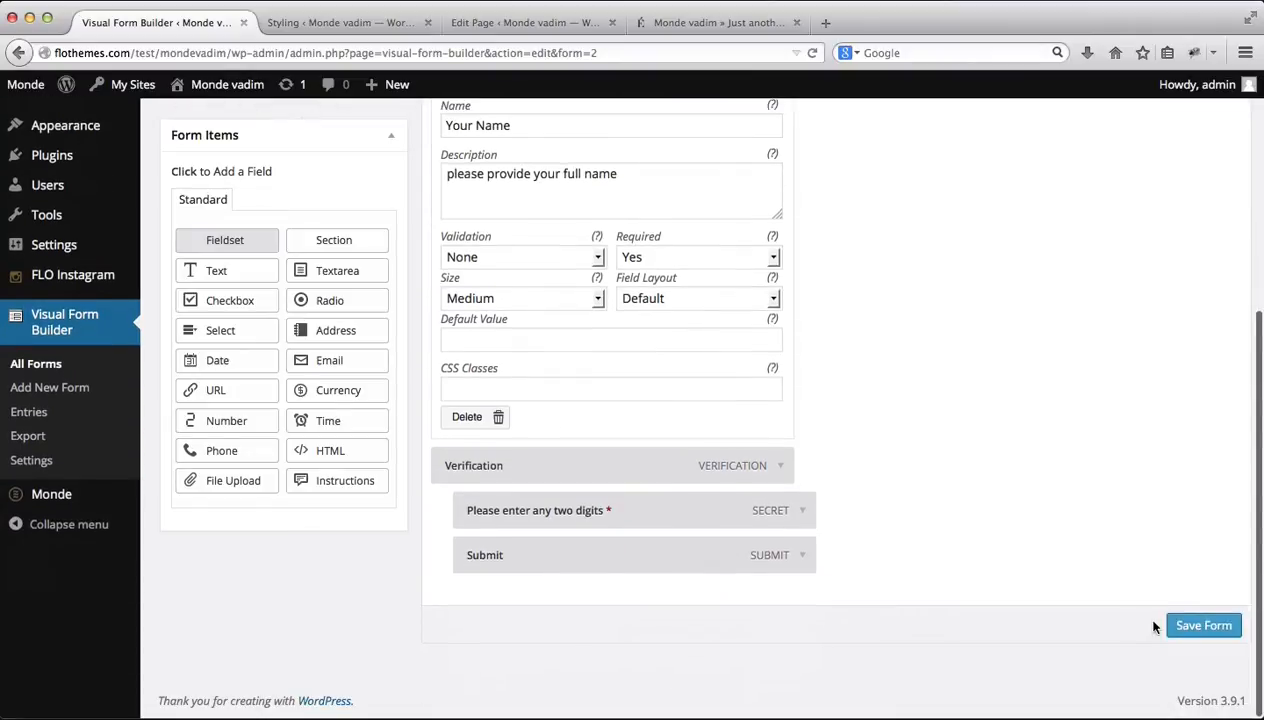
pyautogui.click(1226, 627)
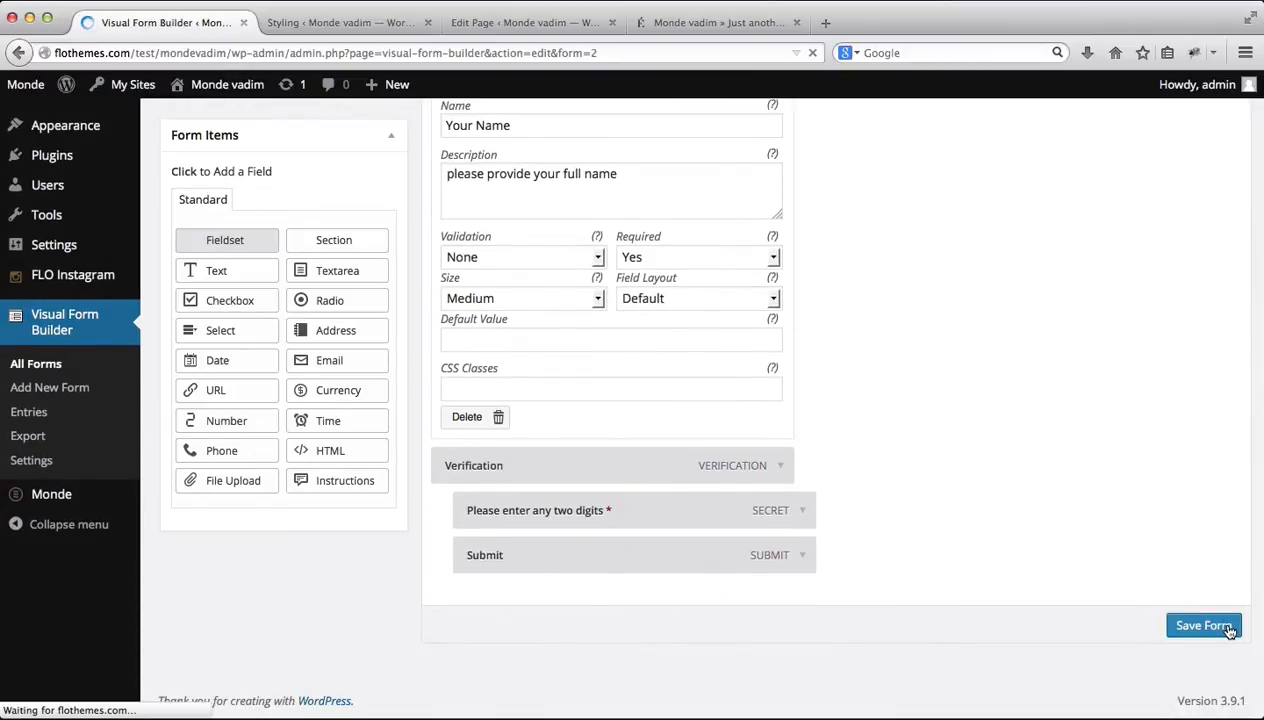
# Reload the live New Contact Page and try the Your Name input in the displayed form
pyautogui.hotkey('ctrl', 'shift', 'Tab')
pyautogui.press('super+r')
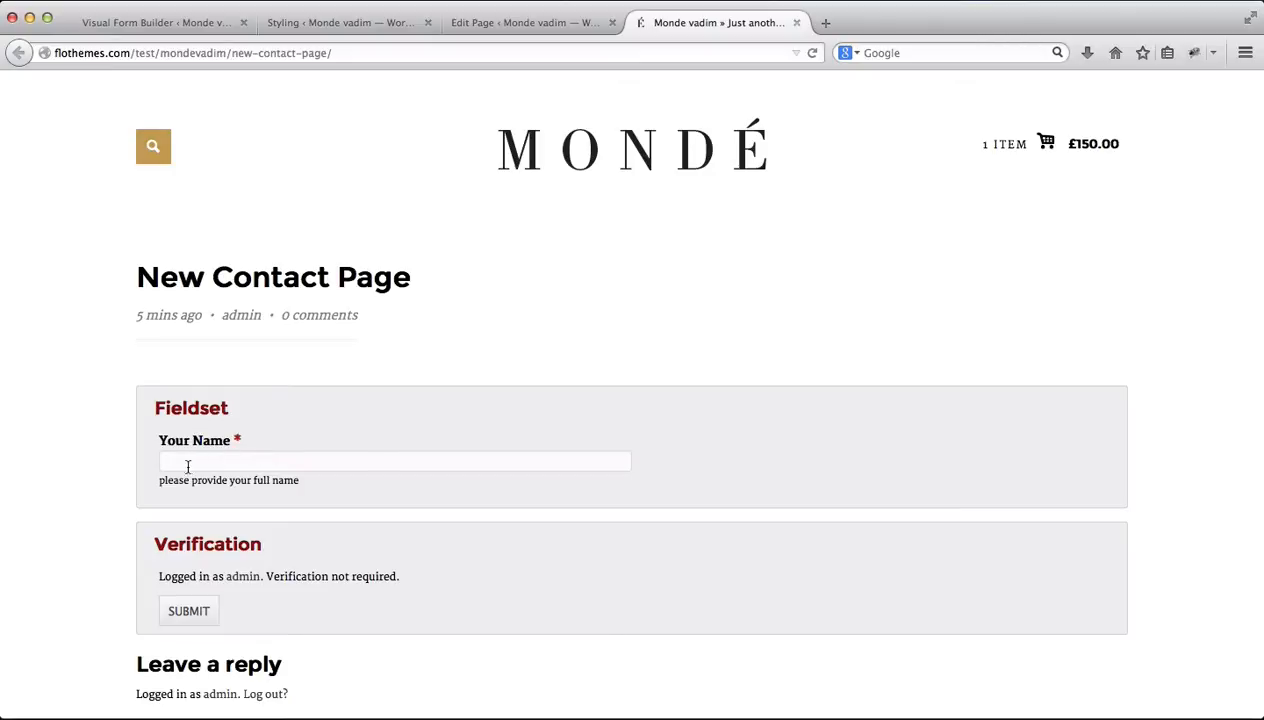
pyautogui.click(321, 461)
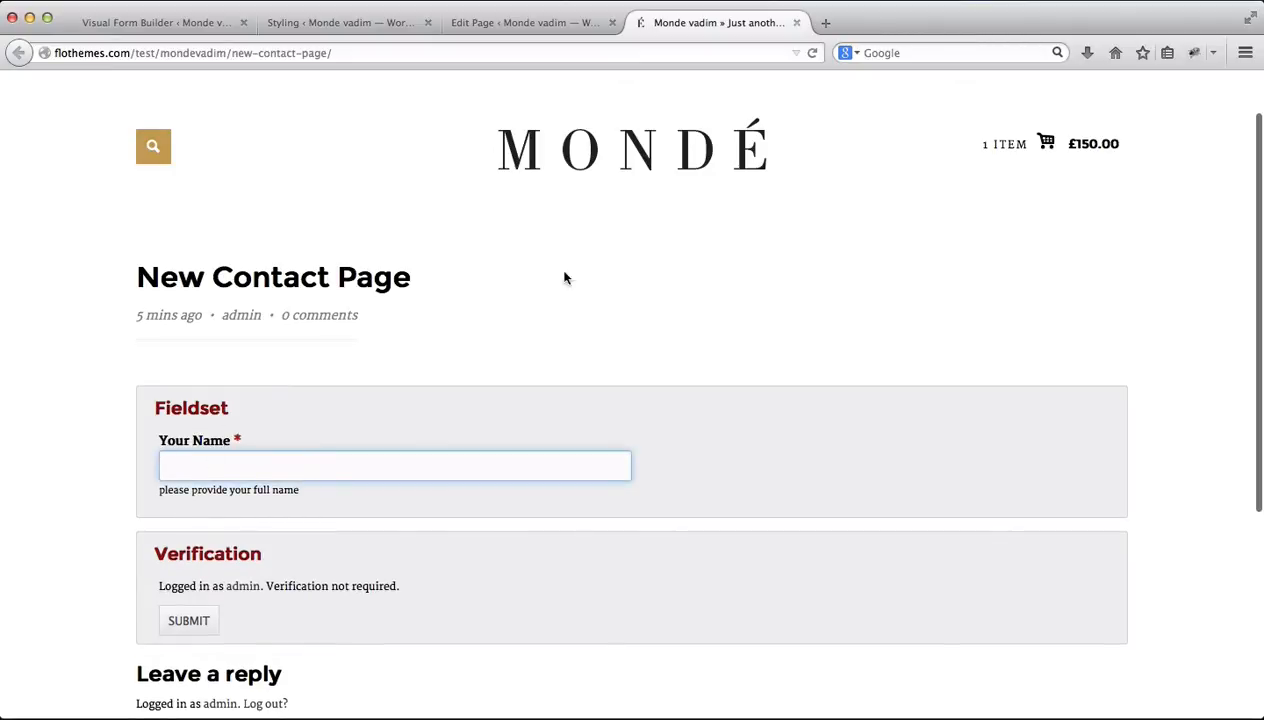
# Return to Visual Form Builder and add another Text field named "how did you hear about us"
pyautogui.click(135, 20)
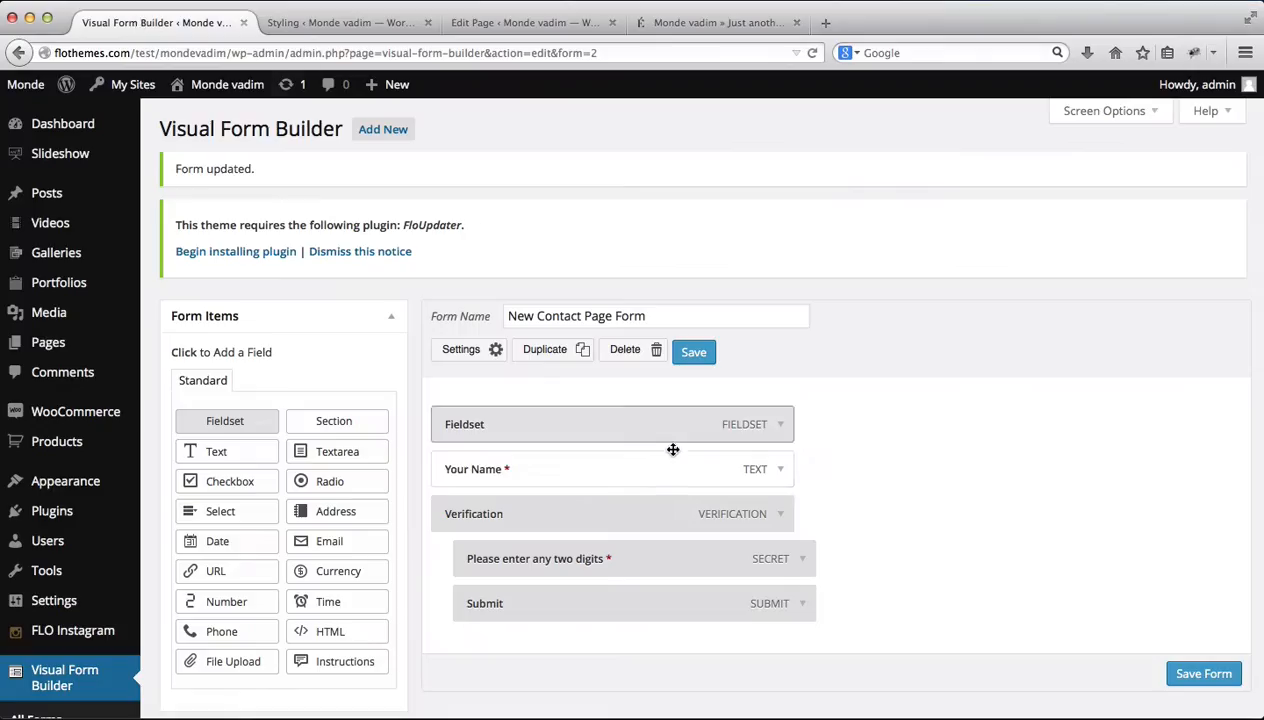
pyautogui.click(245, 449)
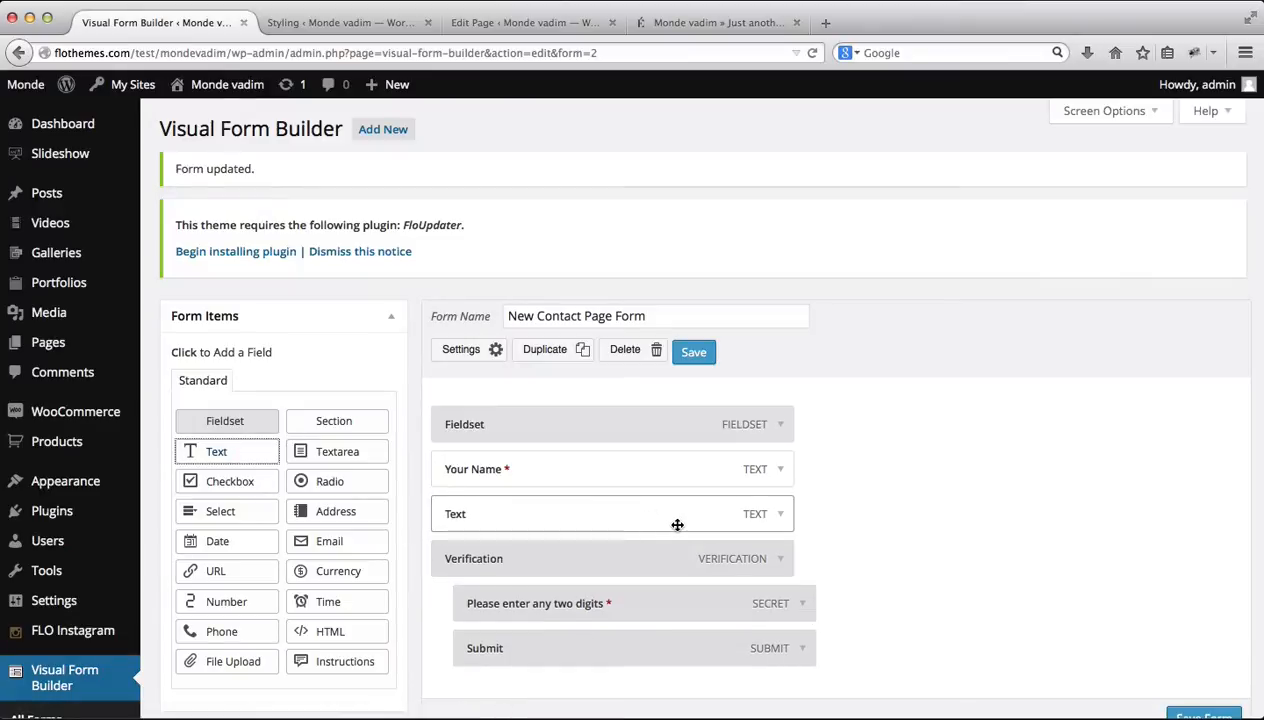
pyautogui.click(784, 516)
pyautogui.doubleClick(553, 570)
pyautogui.write('h')
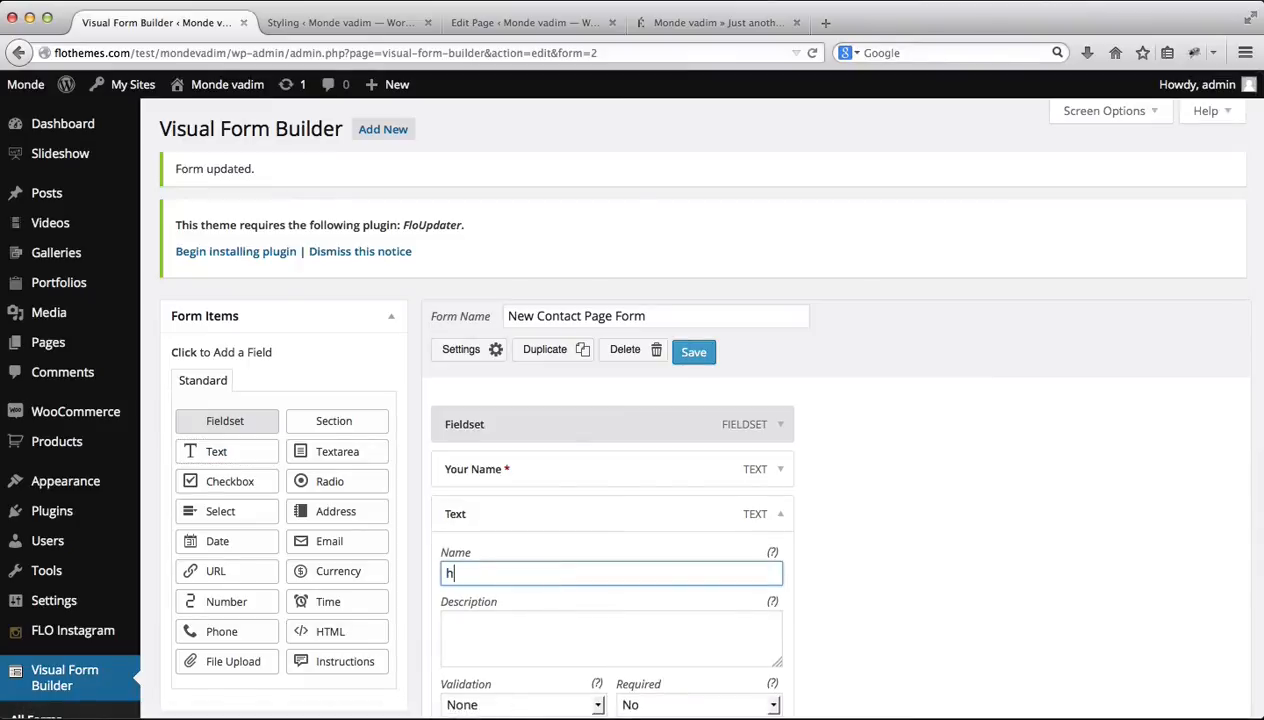
pyautogui.write('ow did you hear about')
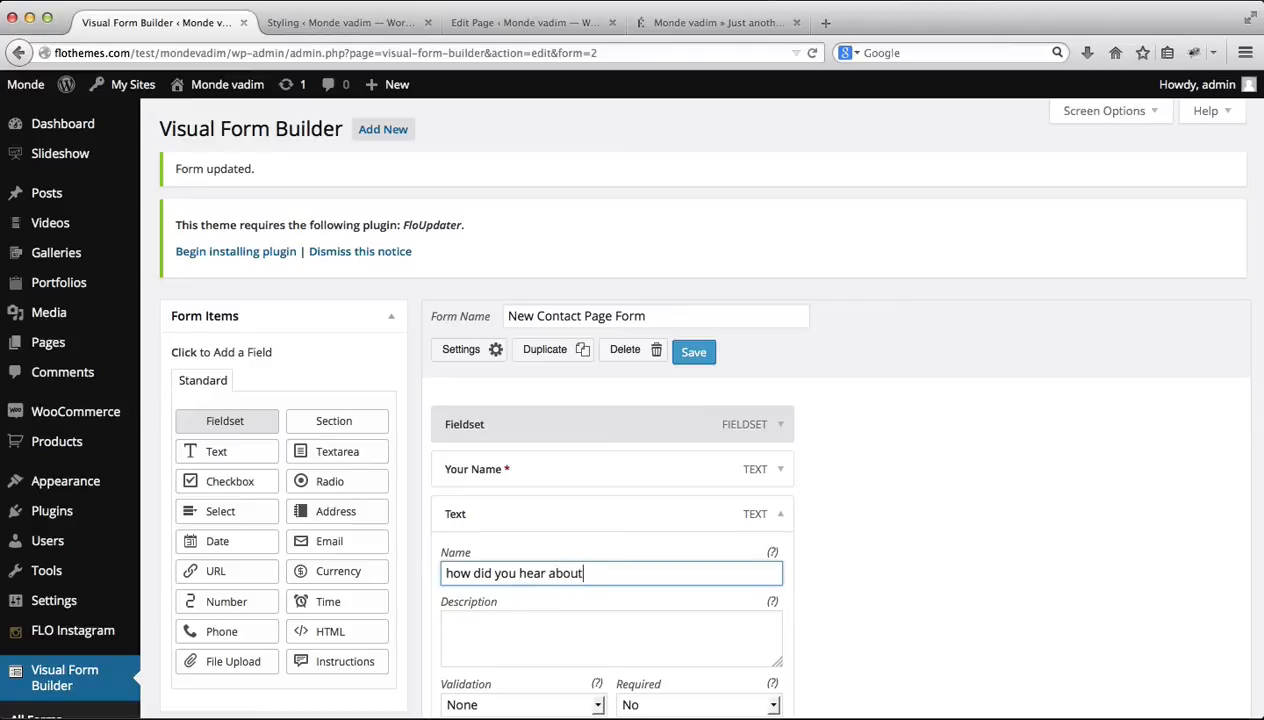
pyautogui.write(' us')
# Check the settings of the "how did you hear about us" field and save the form
pyautogui.scroll(-5, 795, 565)
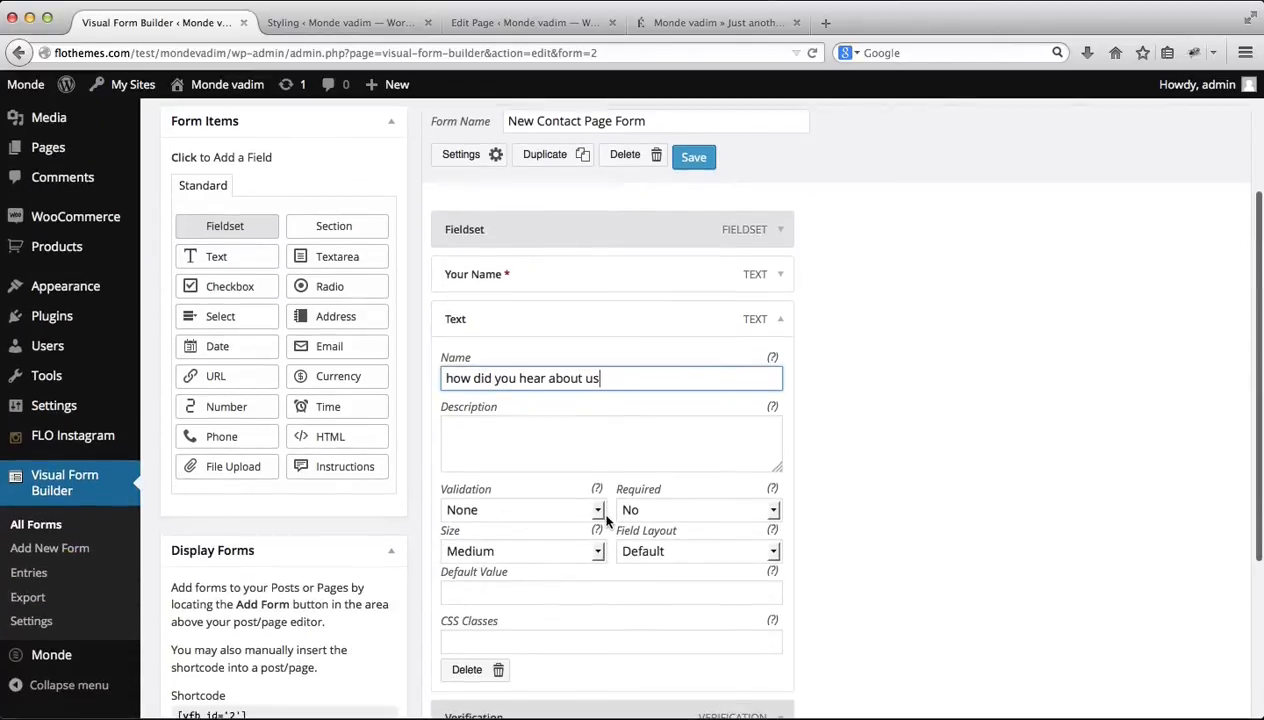
pyautogui.scroll(-1, 691, 509)
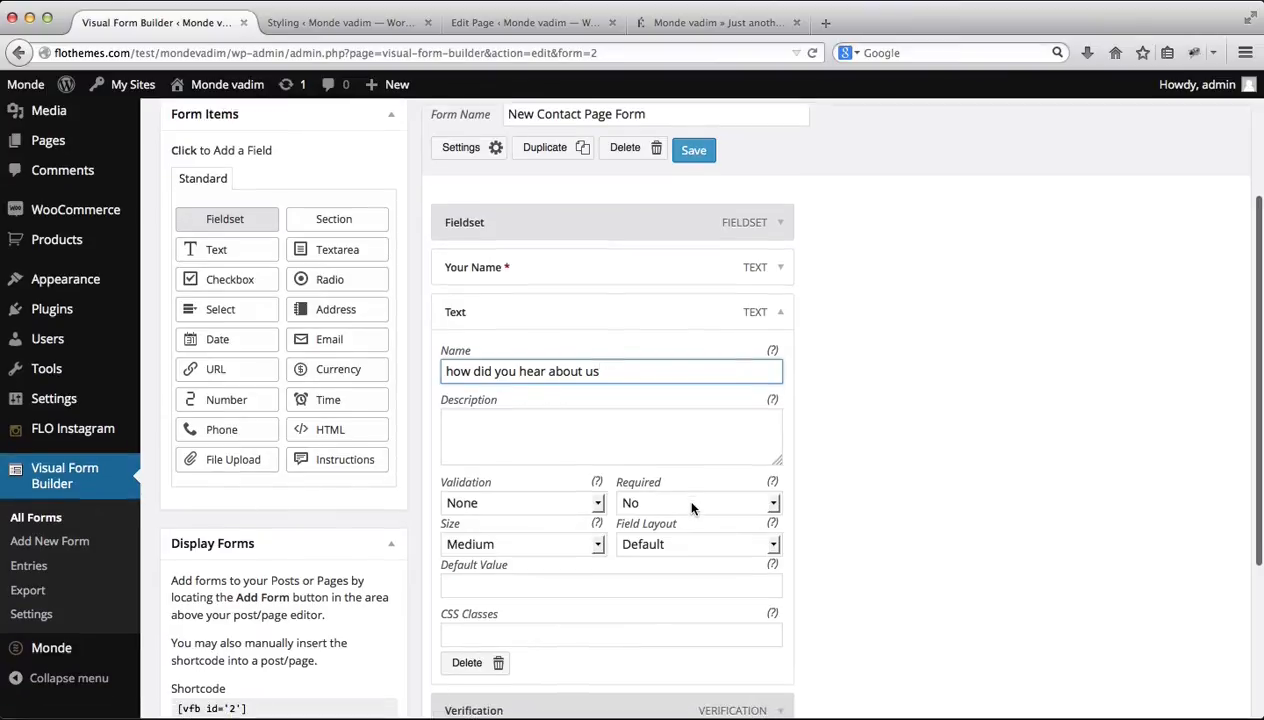
pyautogui.scroll(-2, 691, 509)
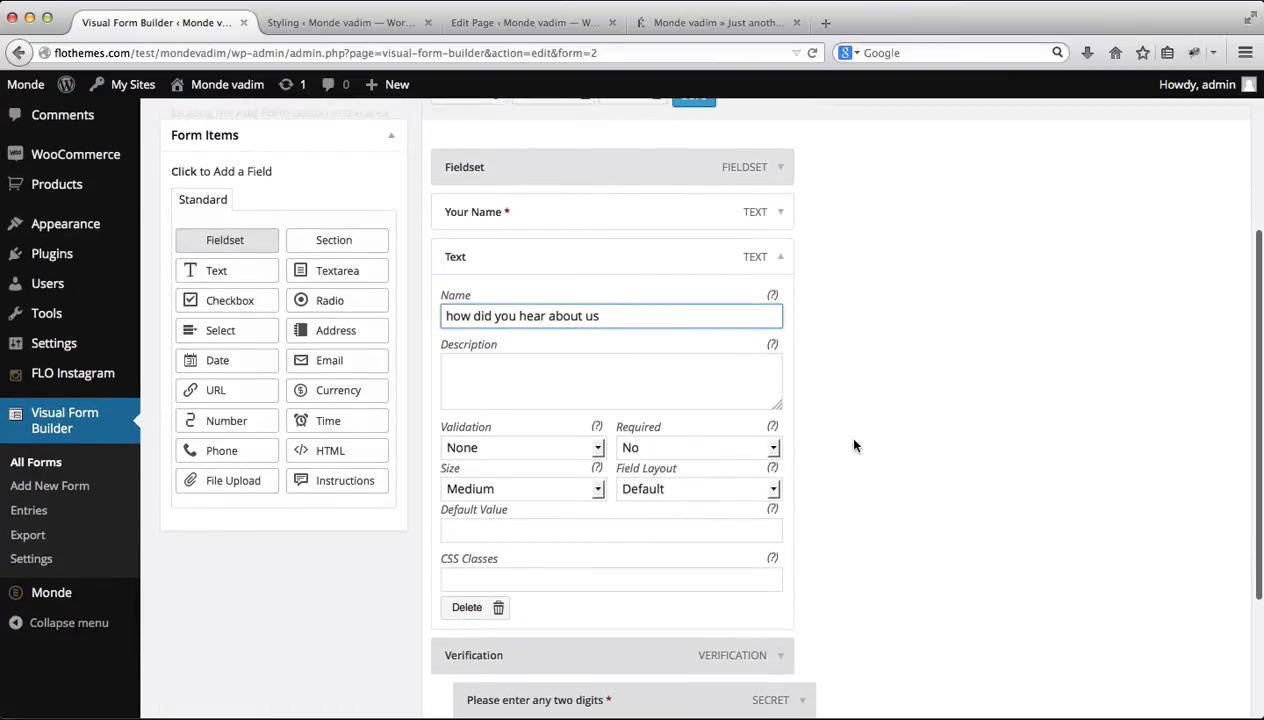
pyautogui.click(780, 258)
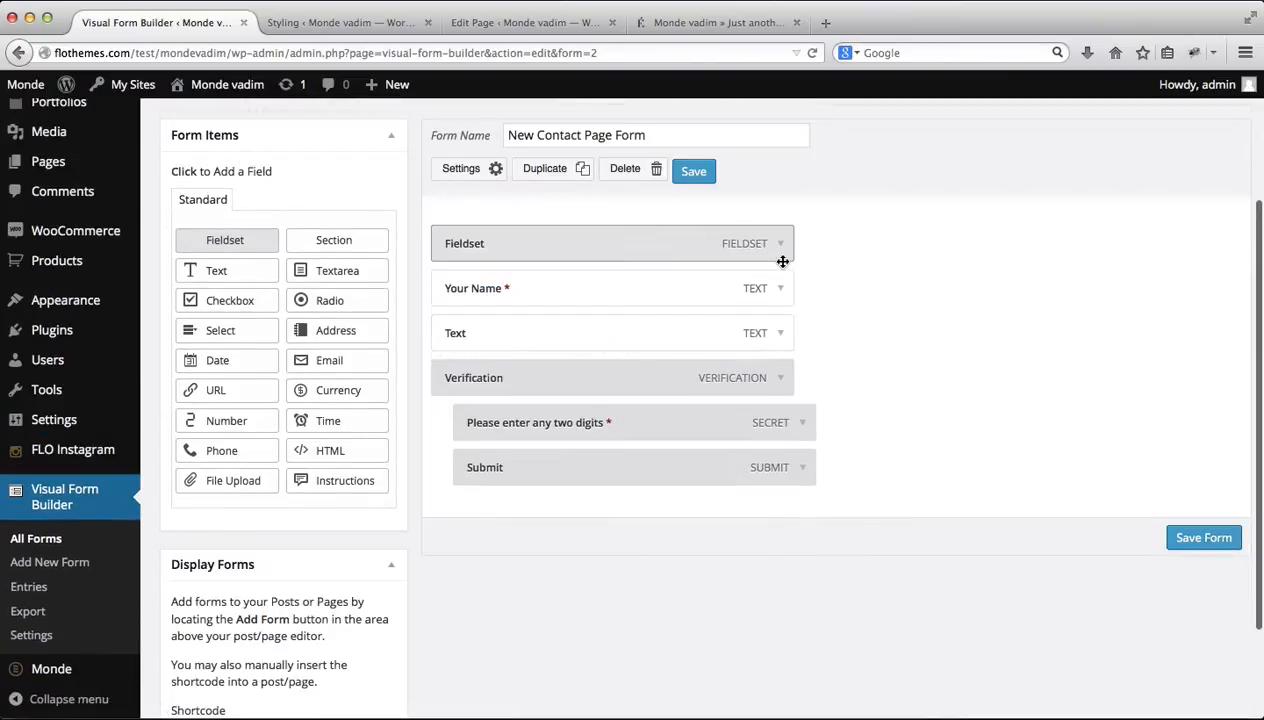
pyautogui.click(780, 333)
pyautogui.tripleClick(612, 393)
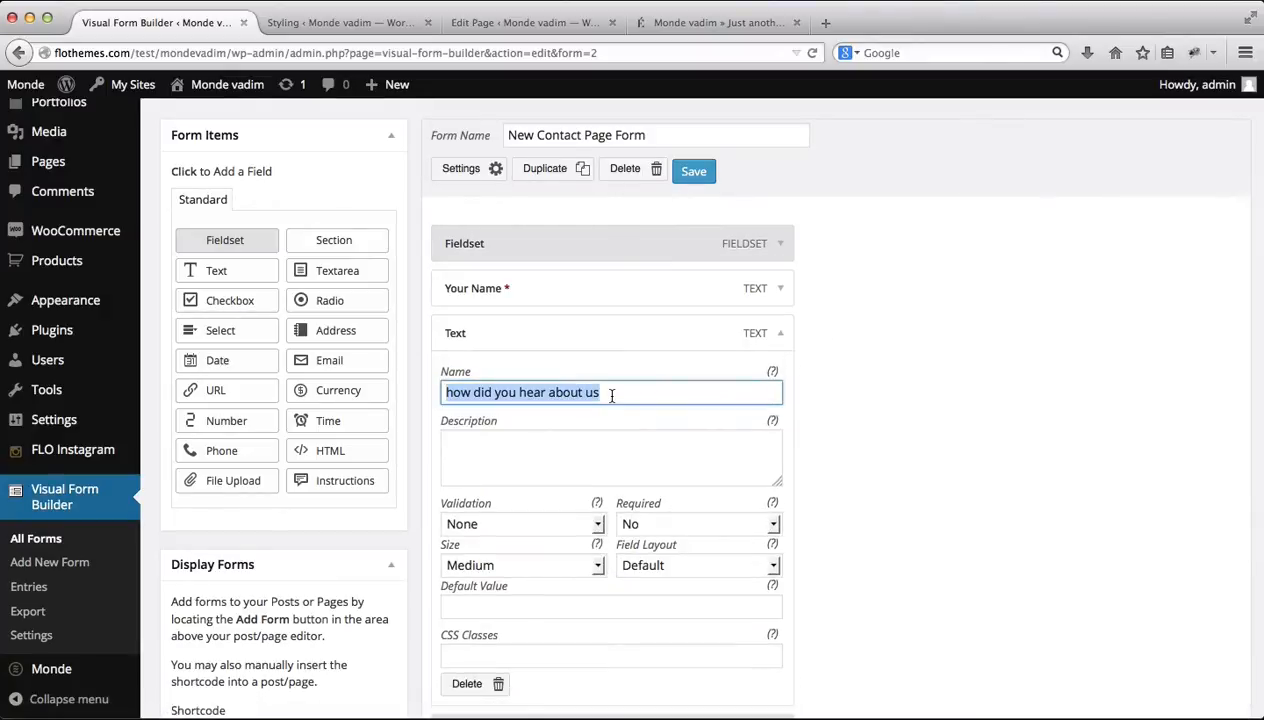
pyautogui.scroll(-5, 815, 435)
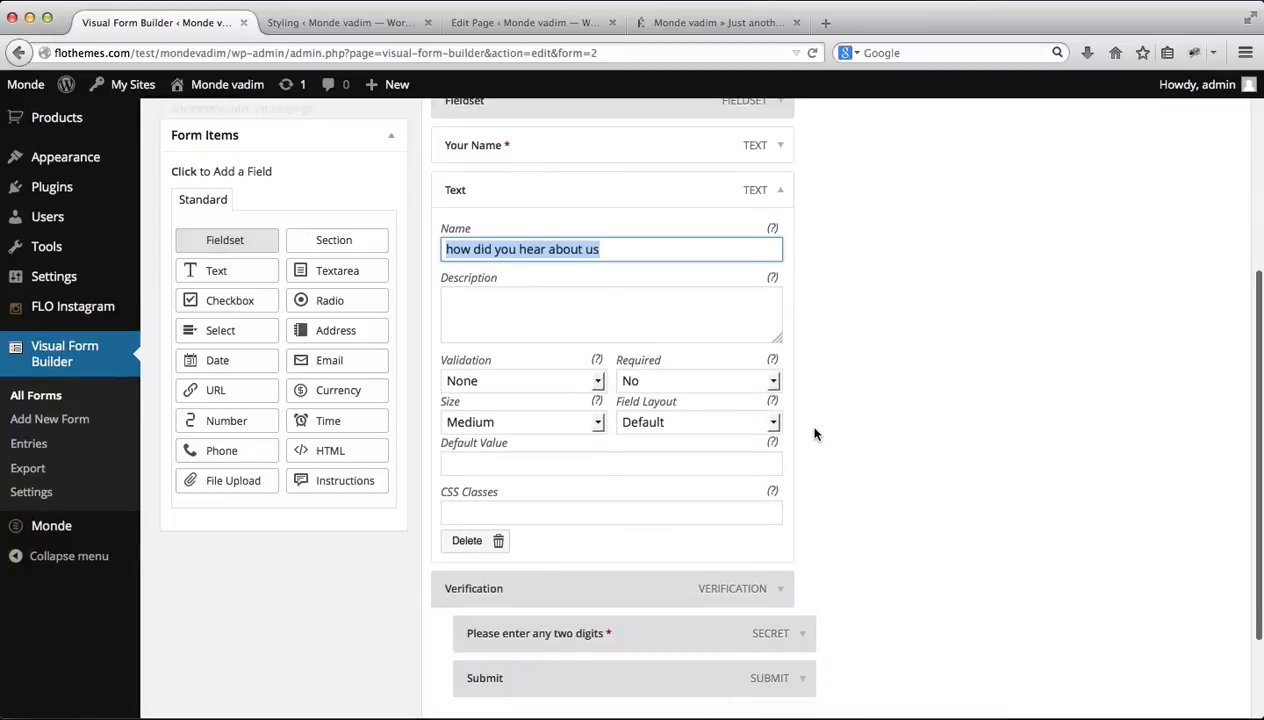
pyautogui.click(1200, 625)
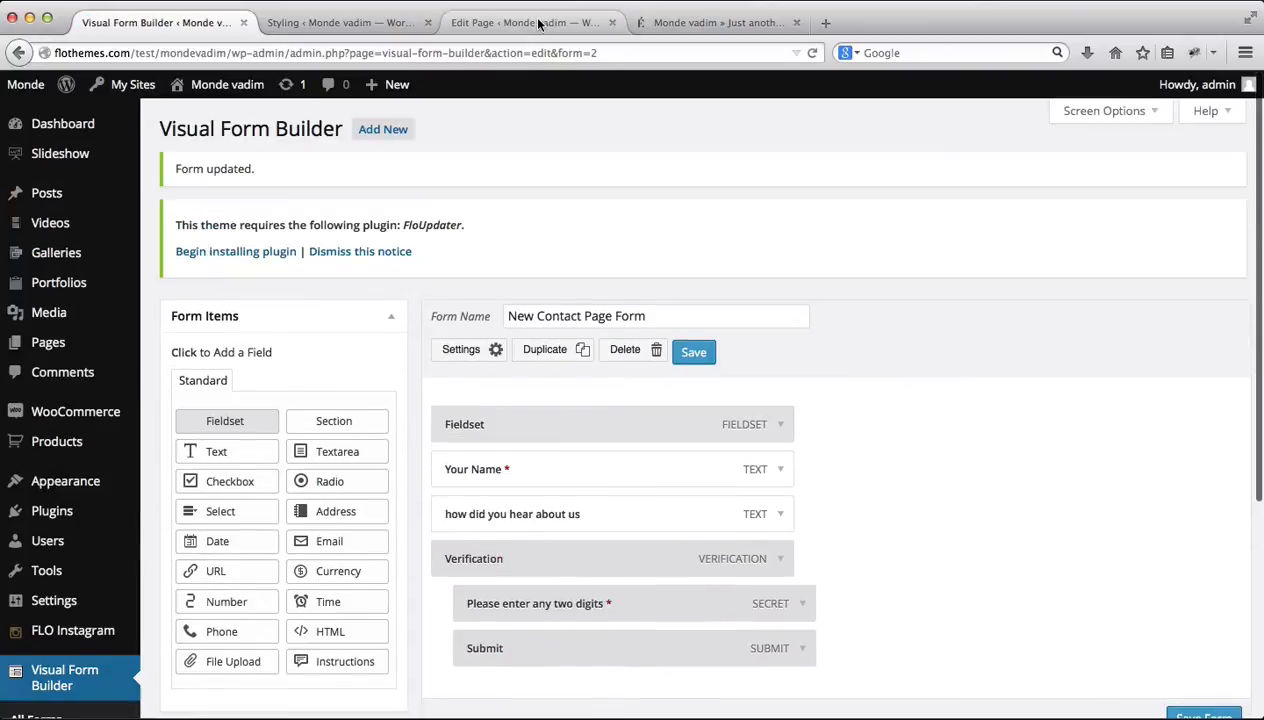
# Add an Email field to the form and name it Email Address
pyautogui.click(349, 552)
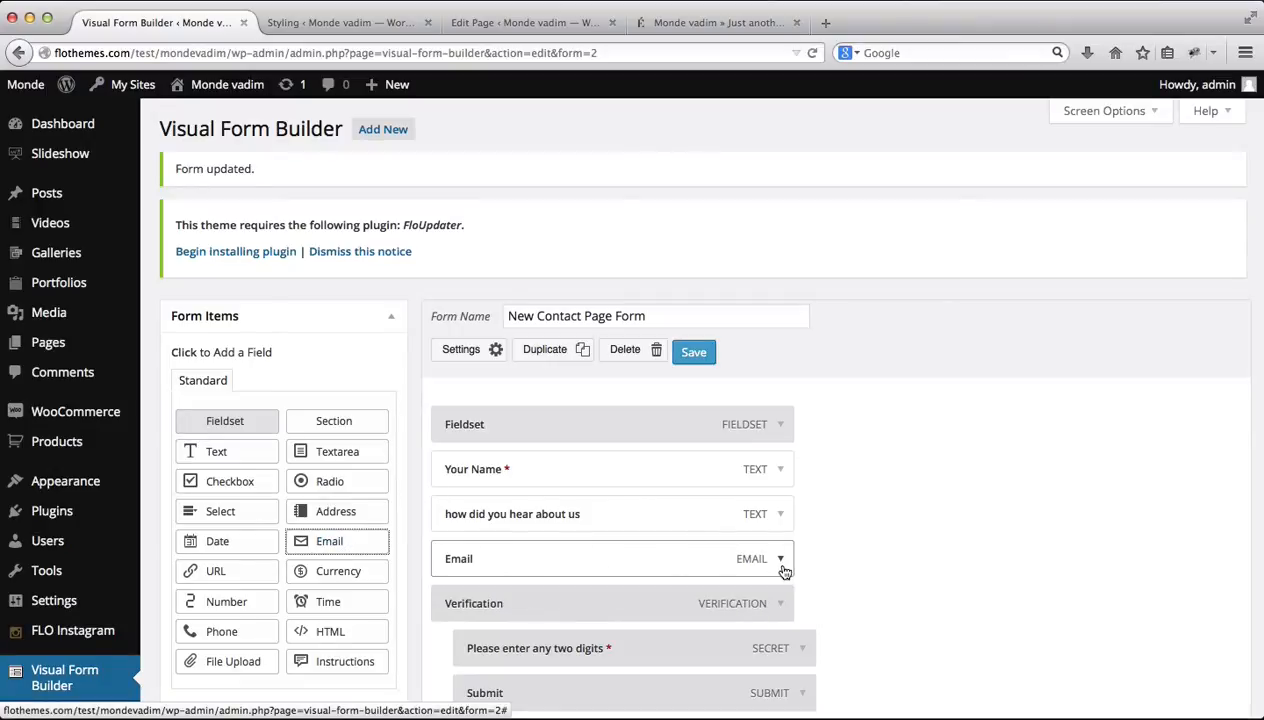
pyautogui.click(782, 565)
pyautogui.doubleClick(511, 626)
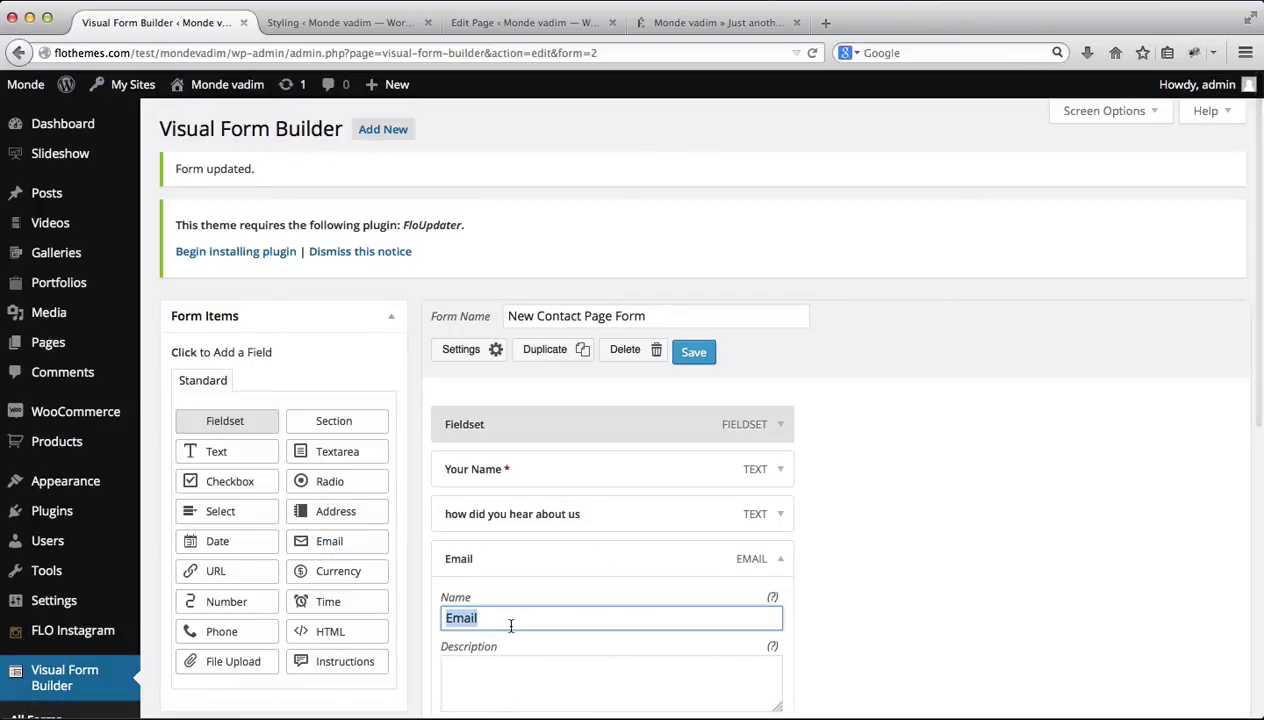
pyautogui.press('Right')
pyautogui.write('Add')
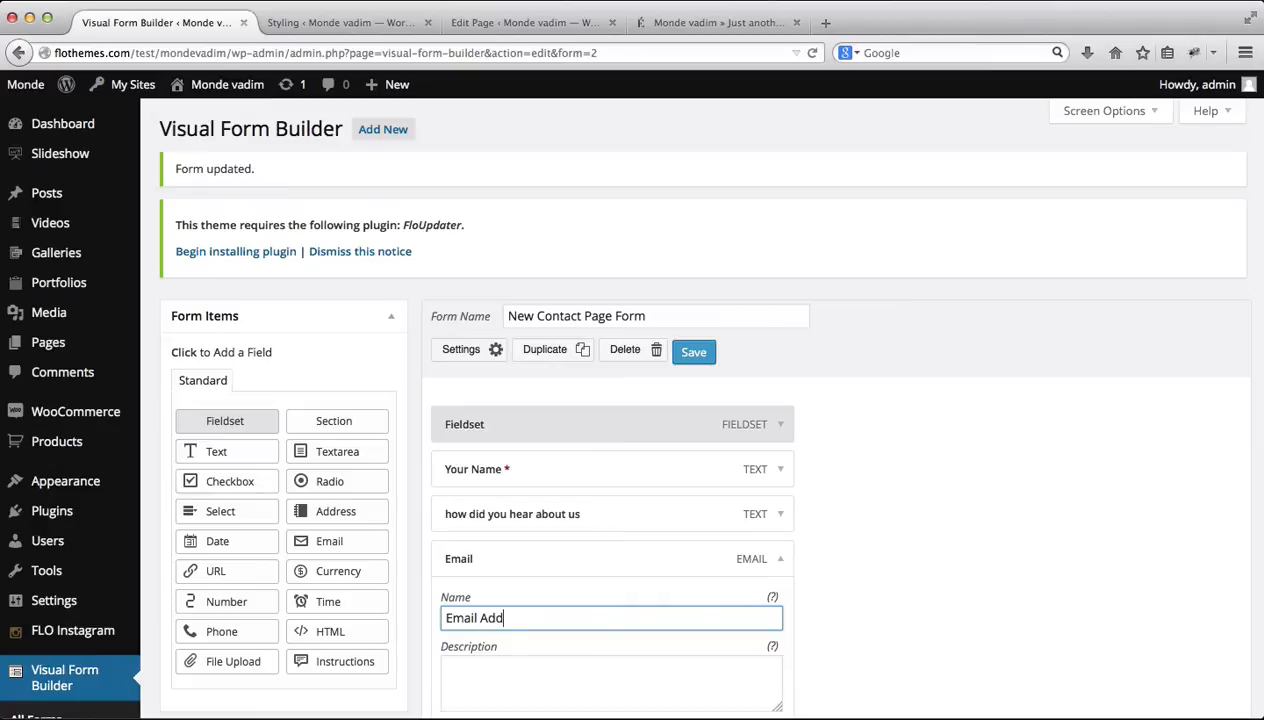
pyautogui.write('ress')
# Enter "please provide a valid email" as the Email Address field's description
pyautogui.scroll(-5, 795, 512)
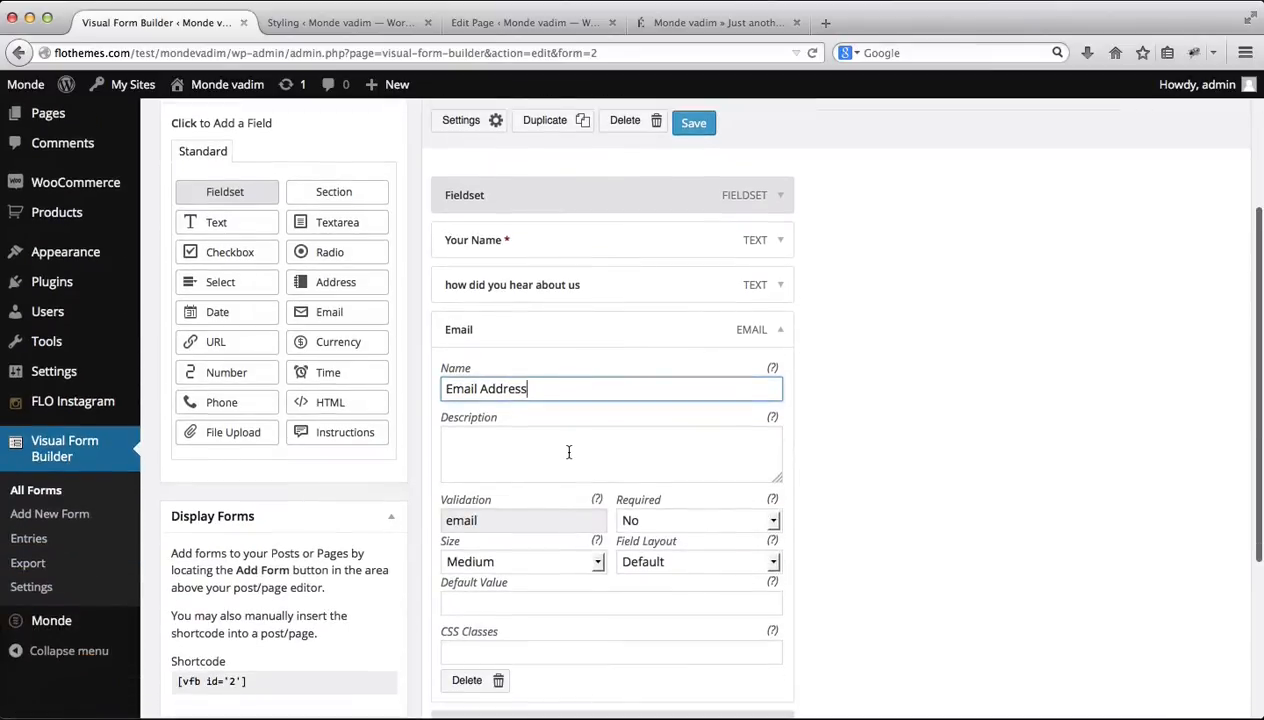
pyautogui.click(567, 449)
pyautogui.write('please priv')
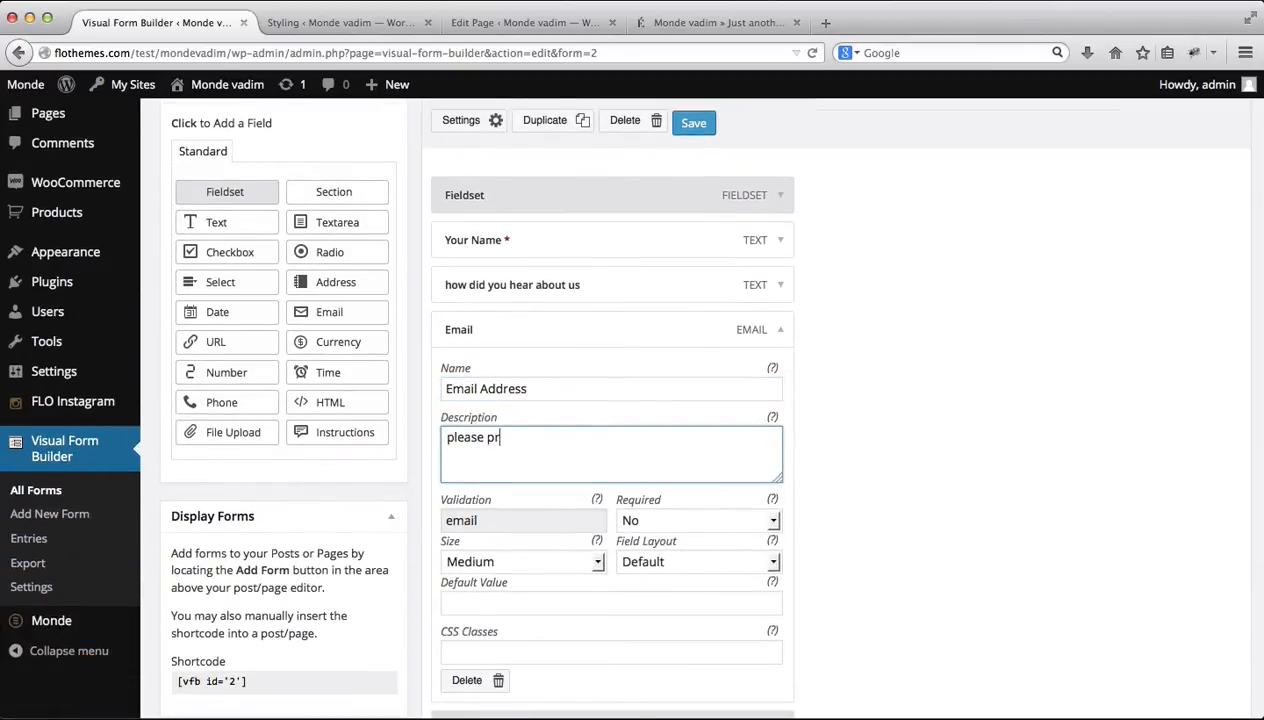
pyautogui.press('BackSpace')
pyautogui.press('BackSpace')
pyautogui.write('ovide a valid email')
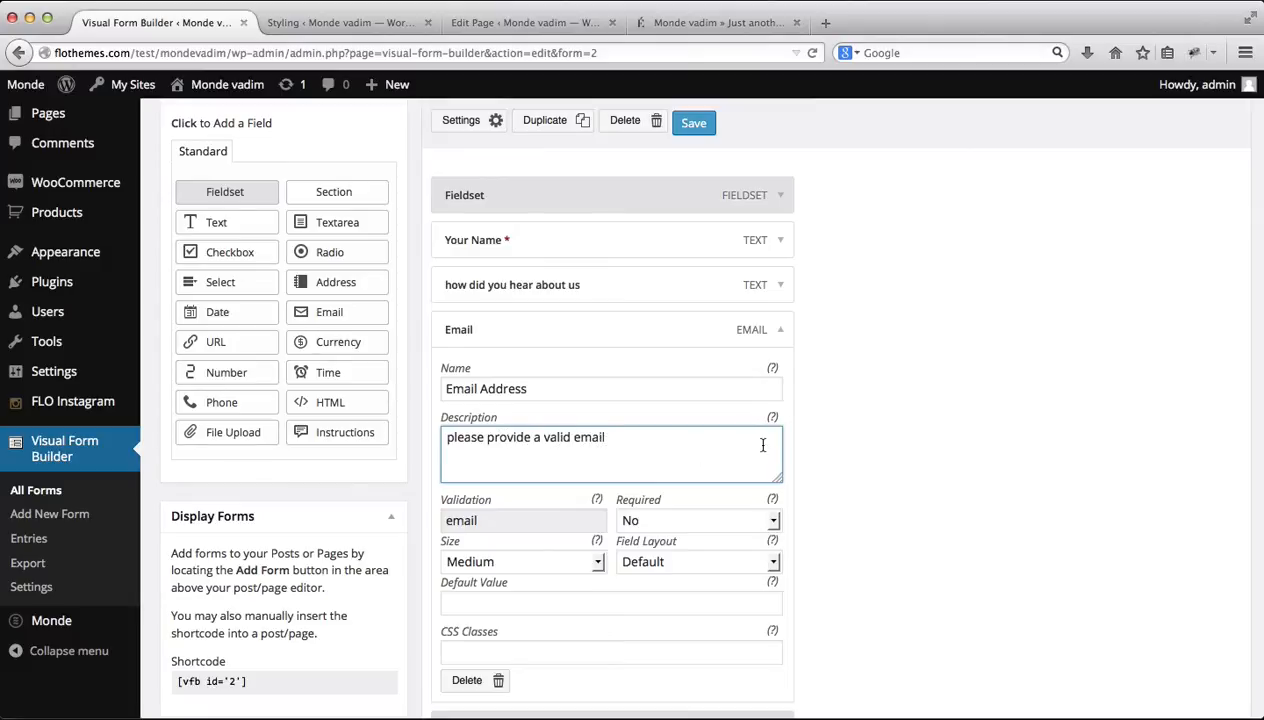
# Make the Email Address field required and save the form
pyautogui.scroll(-2, 763, 445)
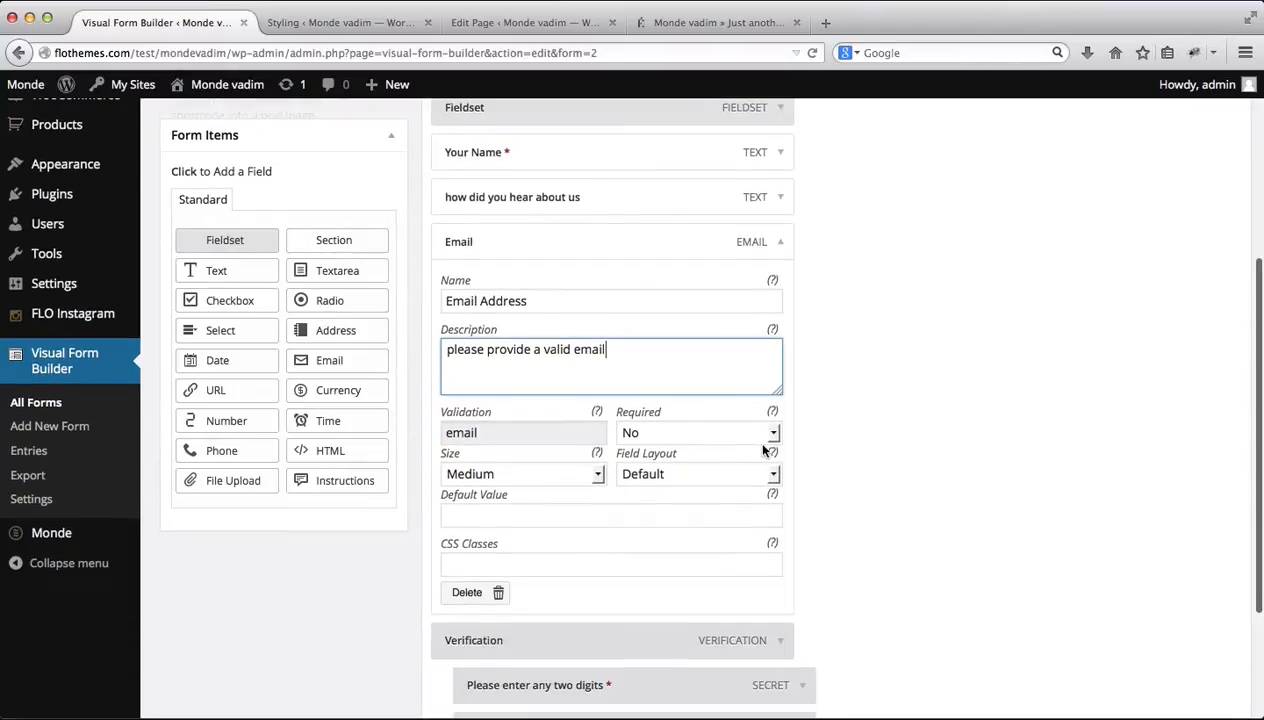
pyautogui.click(534, 433)
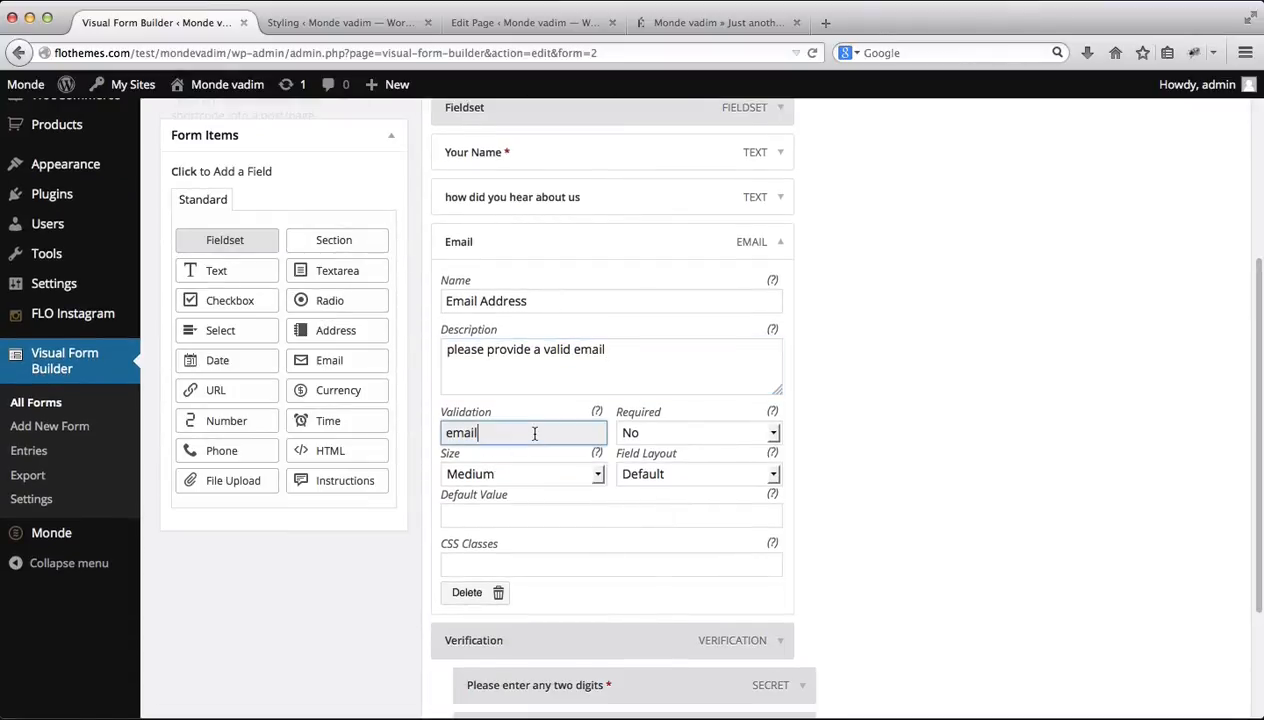
pyautogui.click(722, 435)
pyautogui.click(686, 473)
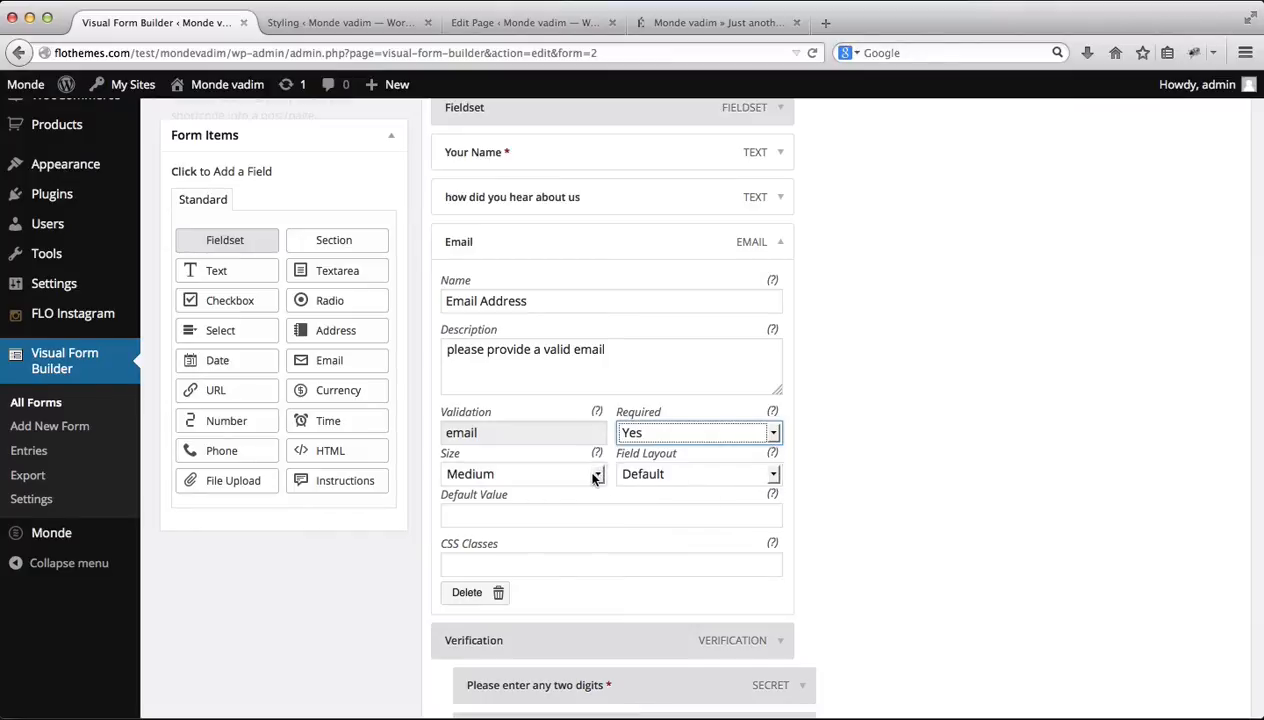
pyautogui.scroll(-4, 822, 478)
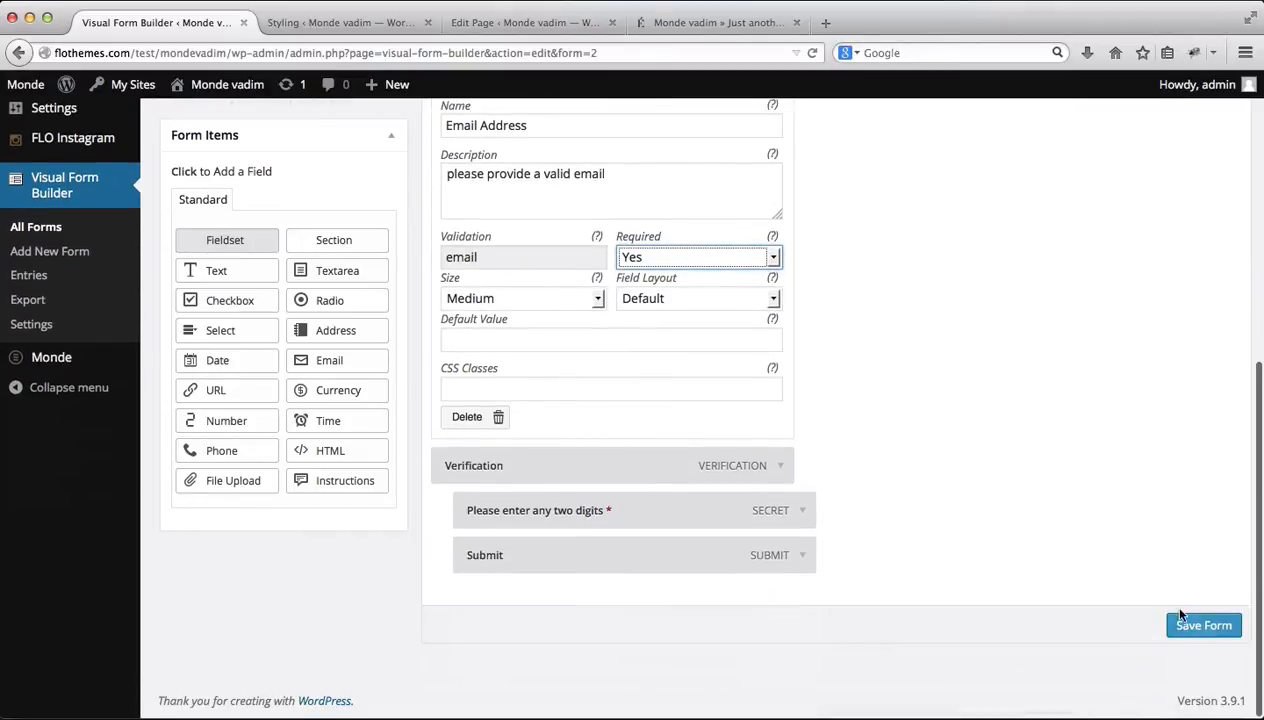
pyautogui.click(1207, 631)
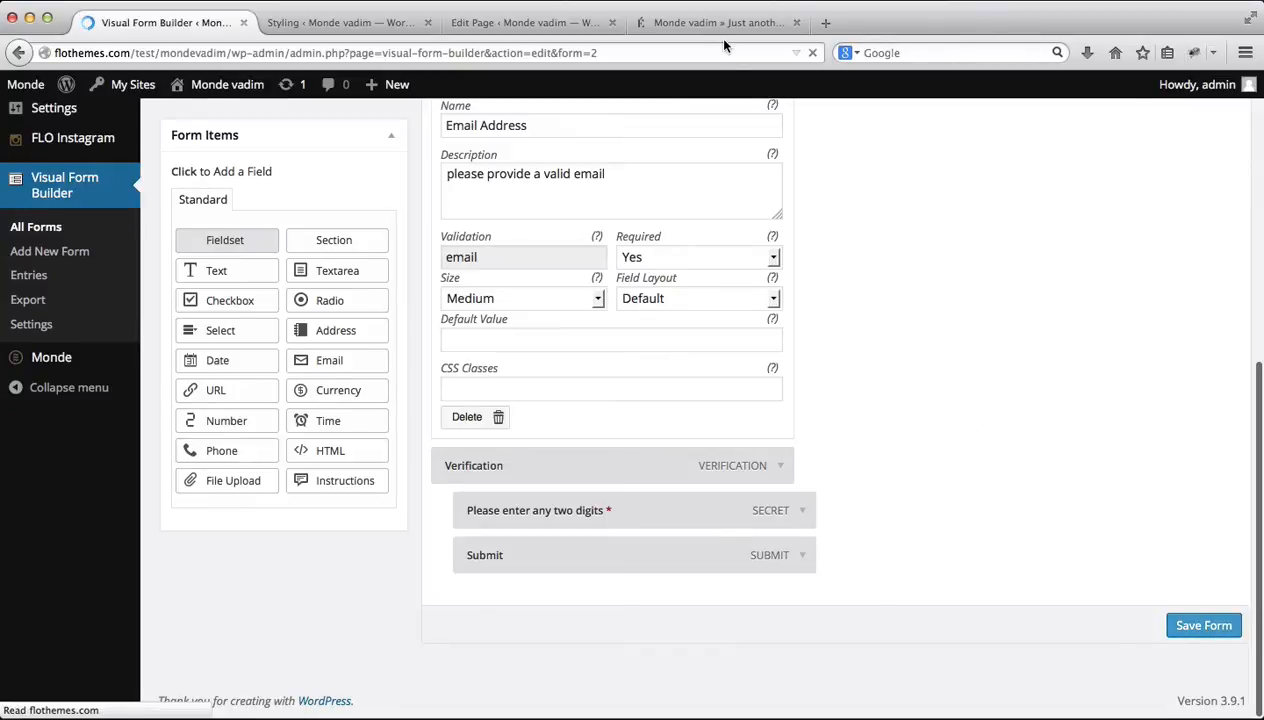
# Add a Phone field to the form and name it Contact Number
pyautogui.scroll(-2, 525, 400)
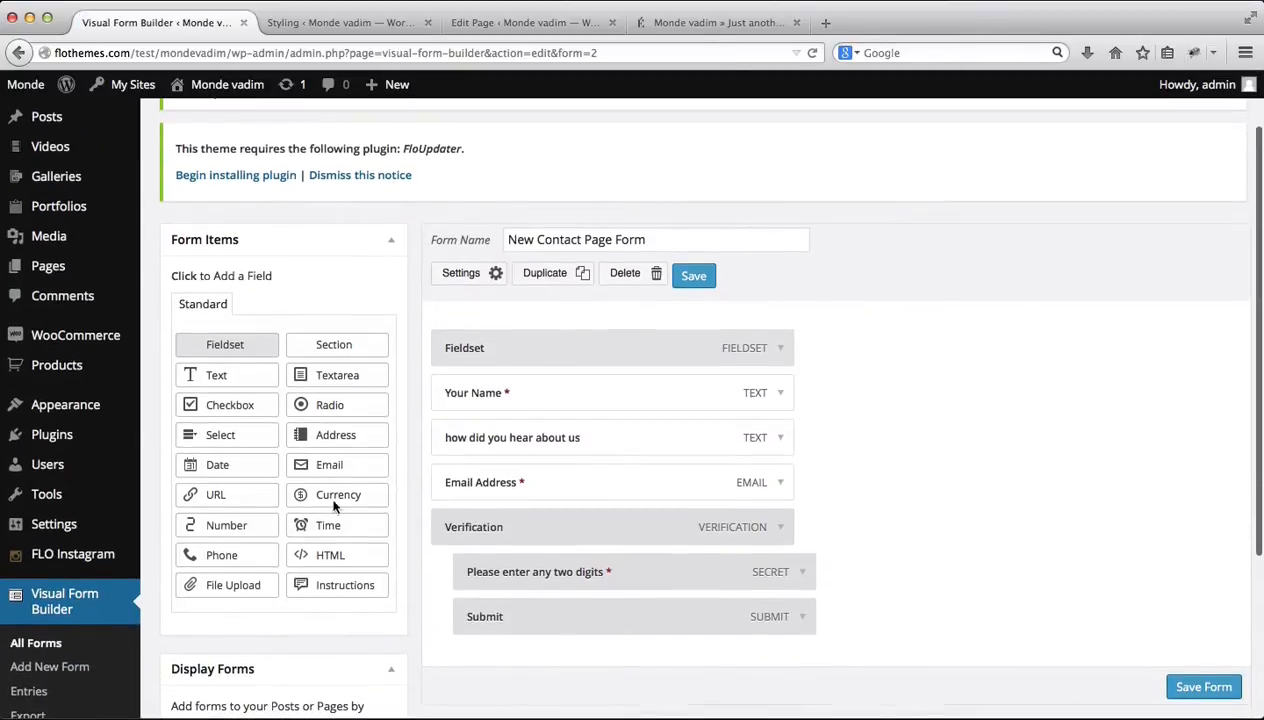
pyautogui.click(254, 557)
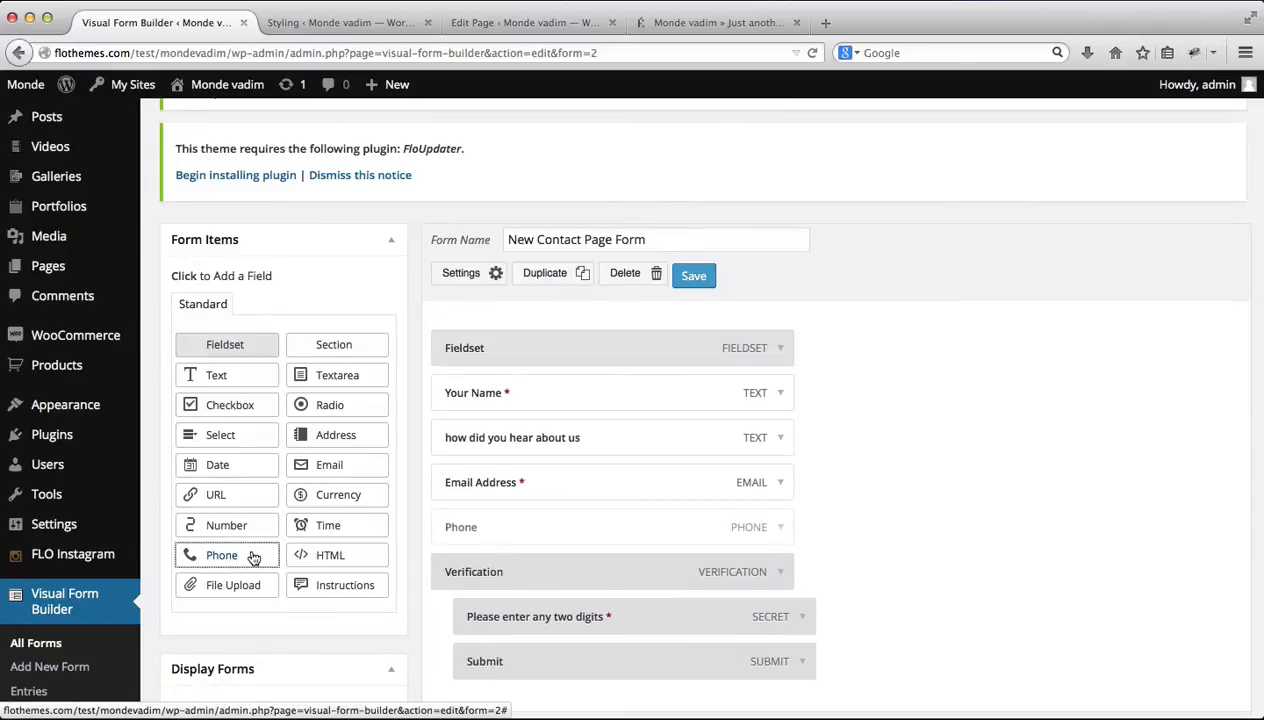
pyautogui.click(781, 528)
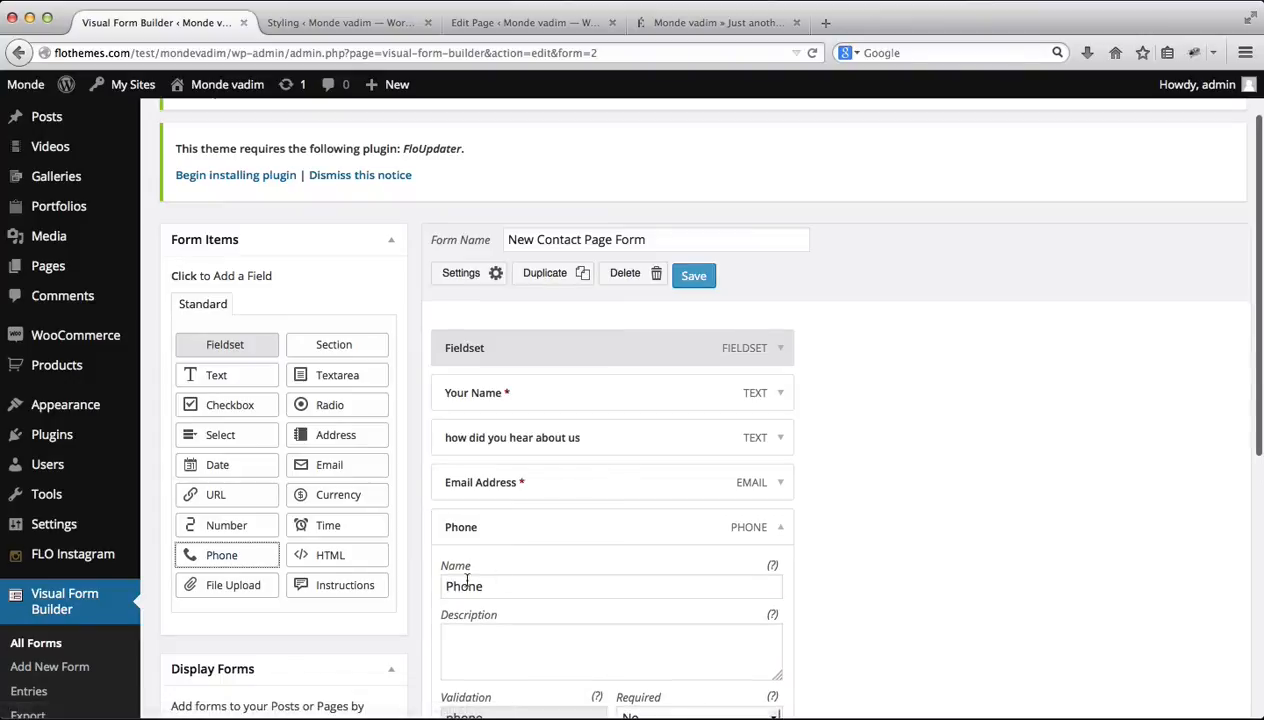
pyautogui.doubleClick(510, 586)
pyautogui.press('Left')
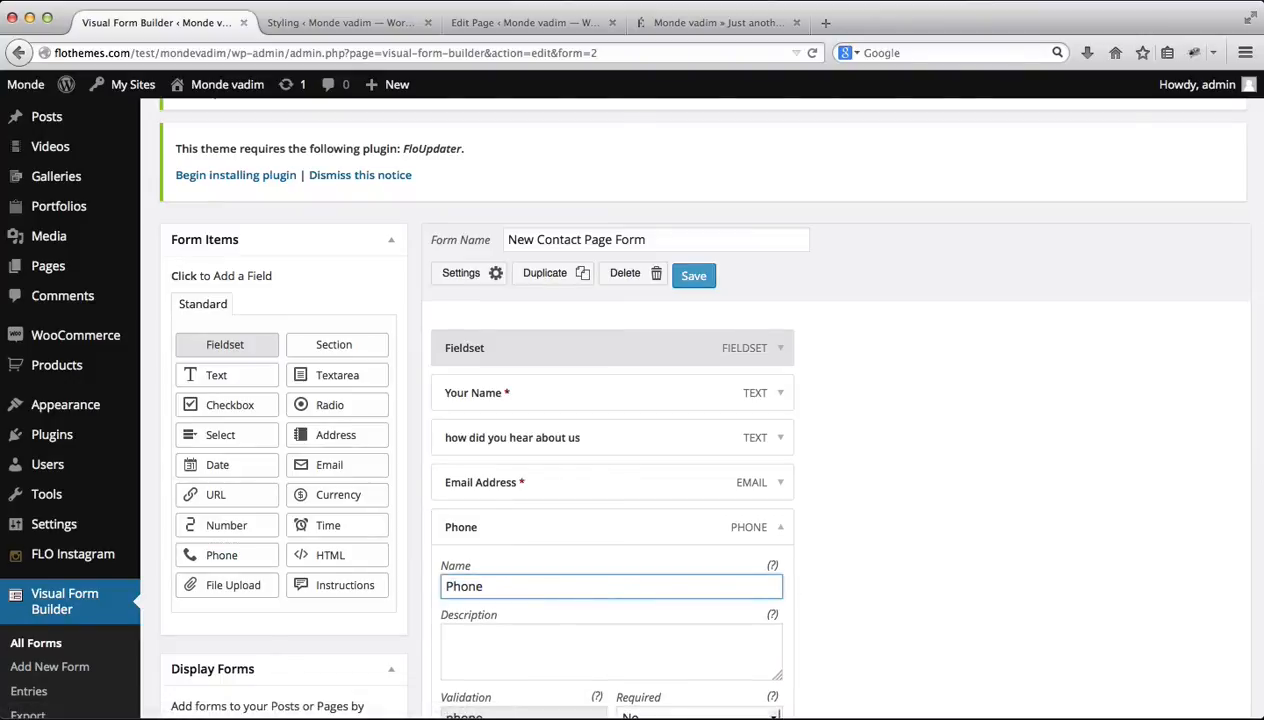
pyautogui.write('Contact')
pyautogui.hotkey('shift', 'alt', 'Right')
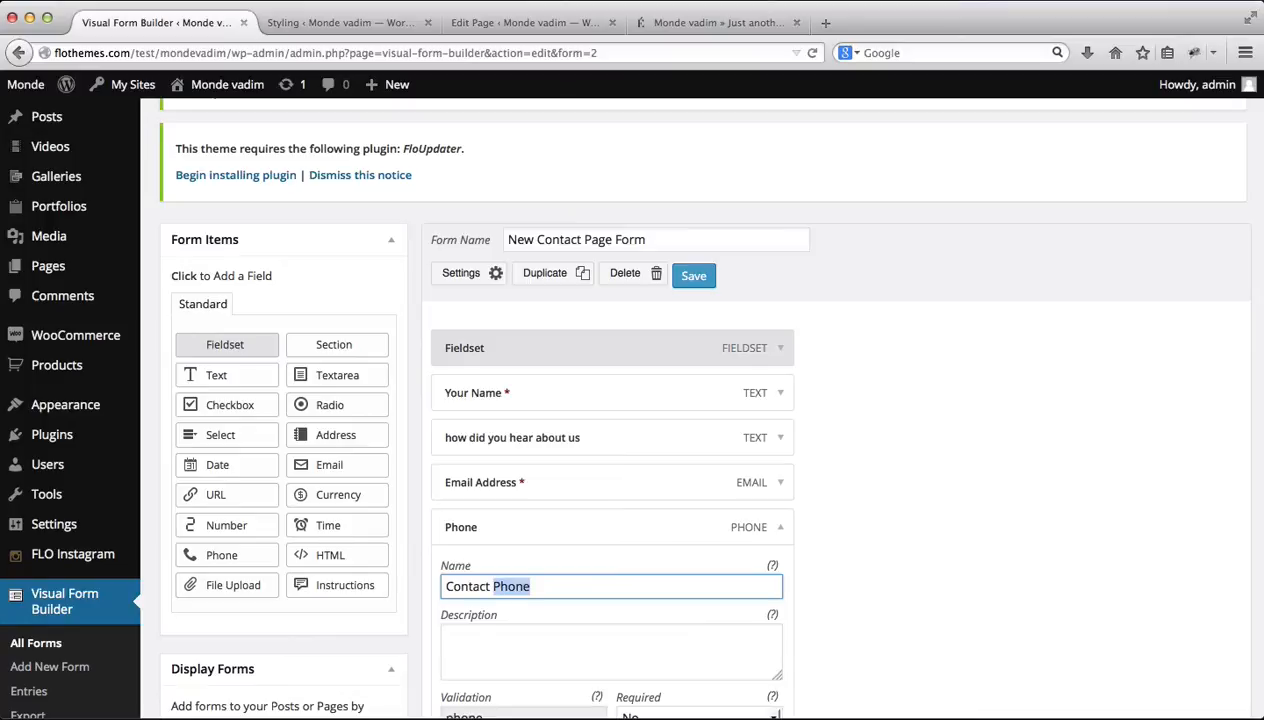
pyautogui.write('Number')
# Check the Contact Number field's validation and make the field required
pyautogui.scroll(-5, 955, 511)
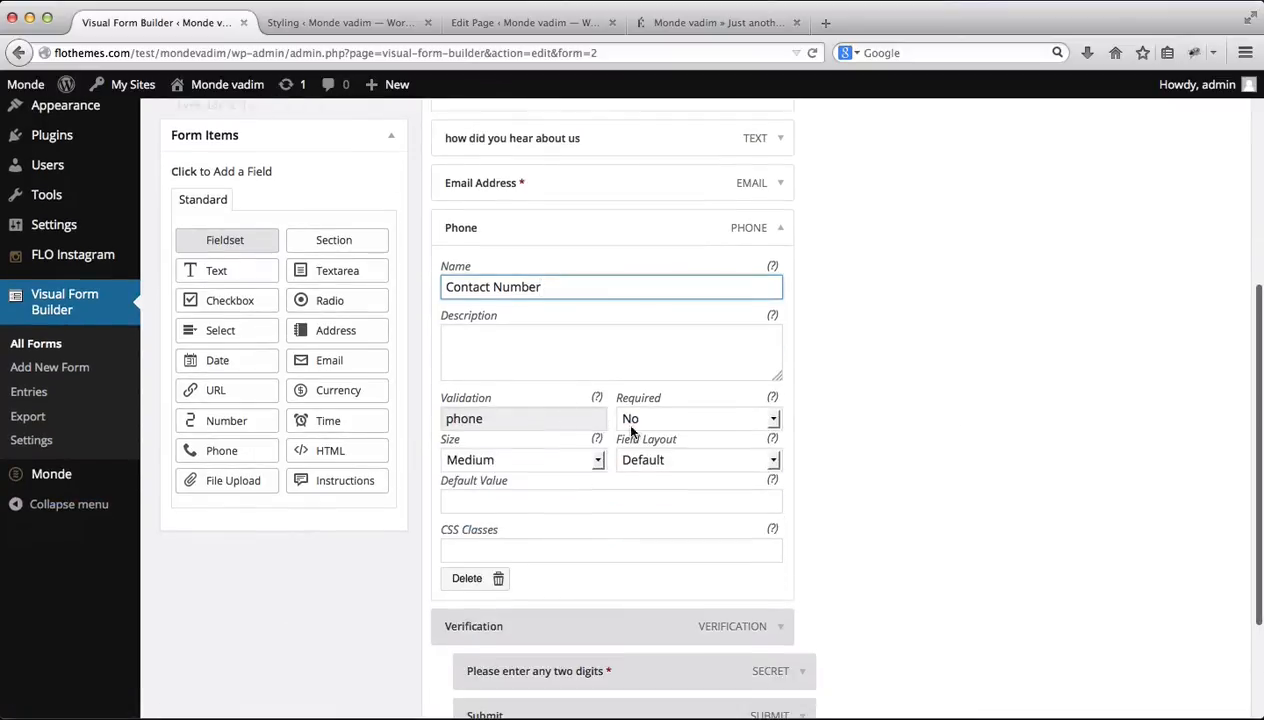
pyautogui.doubleClick(560, 423)
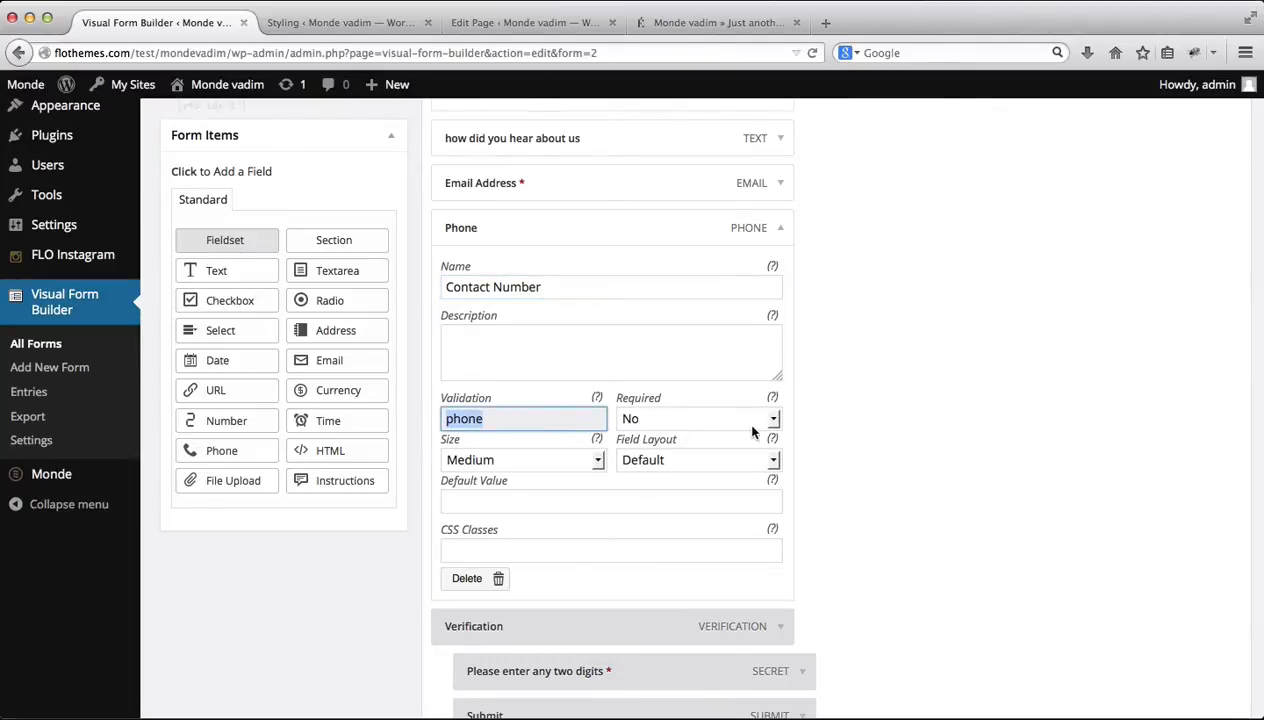
pyautogui.click(714, 418)
pyautogui.click(689, 459)
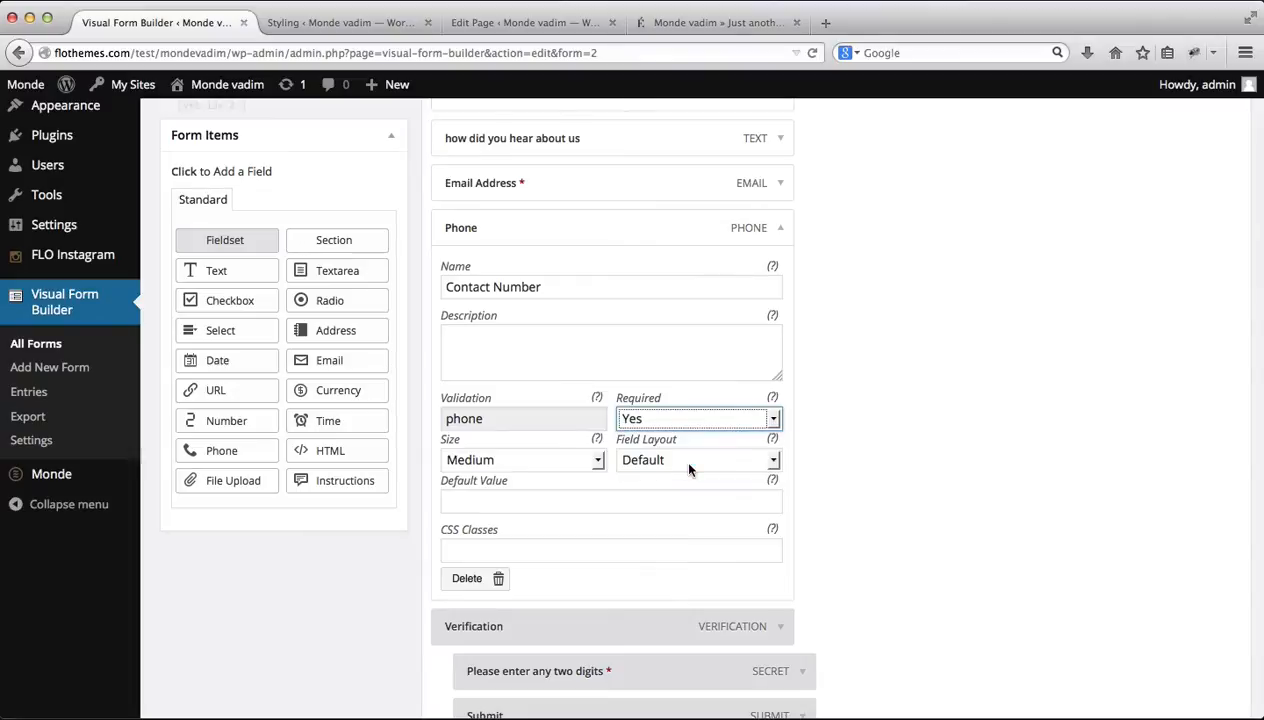
# Save the form with the Contact Number field and reload the New Contact Page to review the form's fields
pyautogui.scroll(-3, 939, 494)
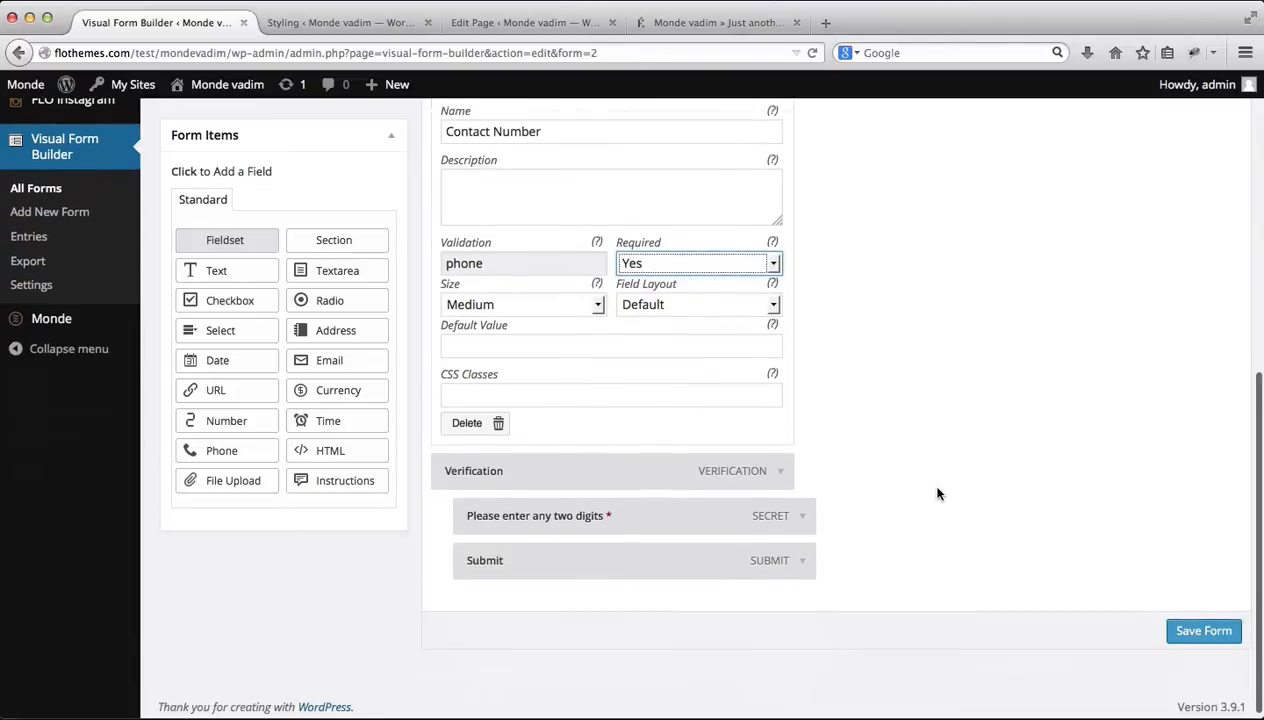
pyautogui.click(1212, 626)
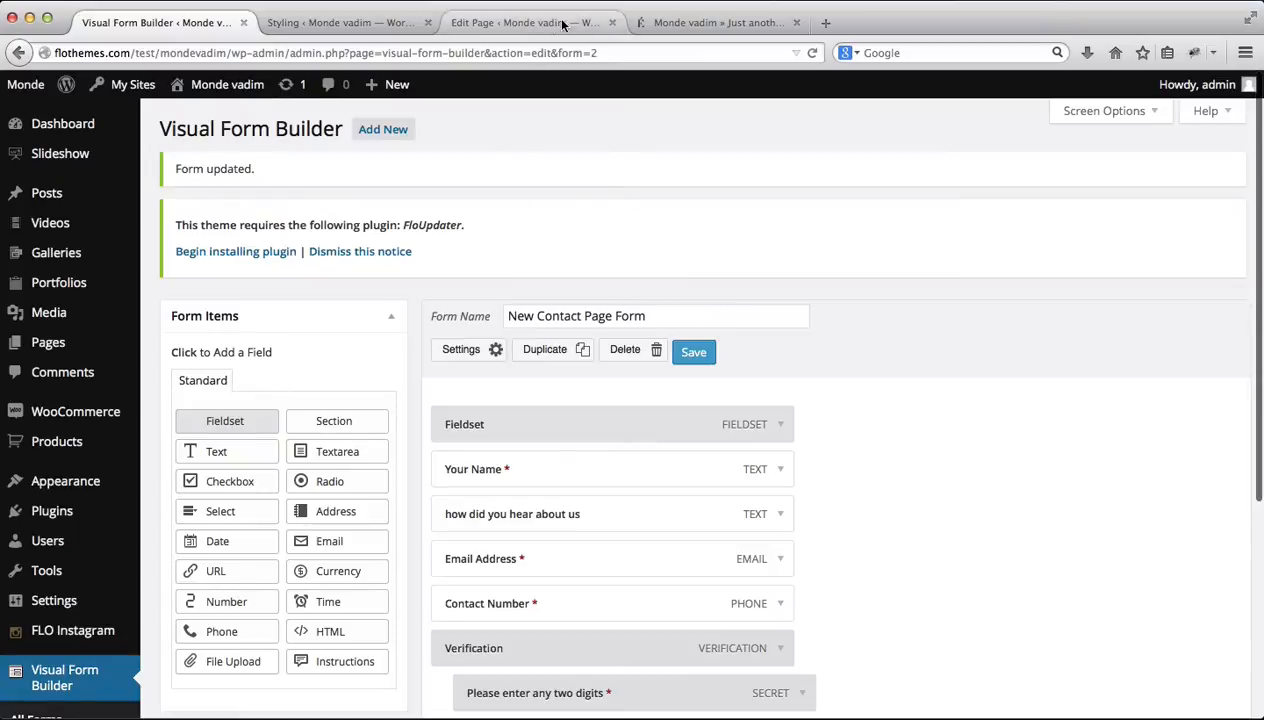
pyautogui.click(660, 23)
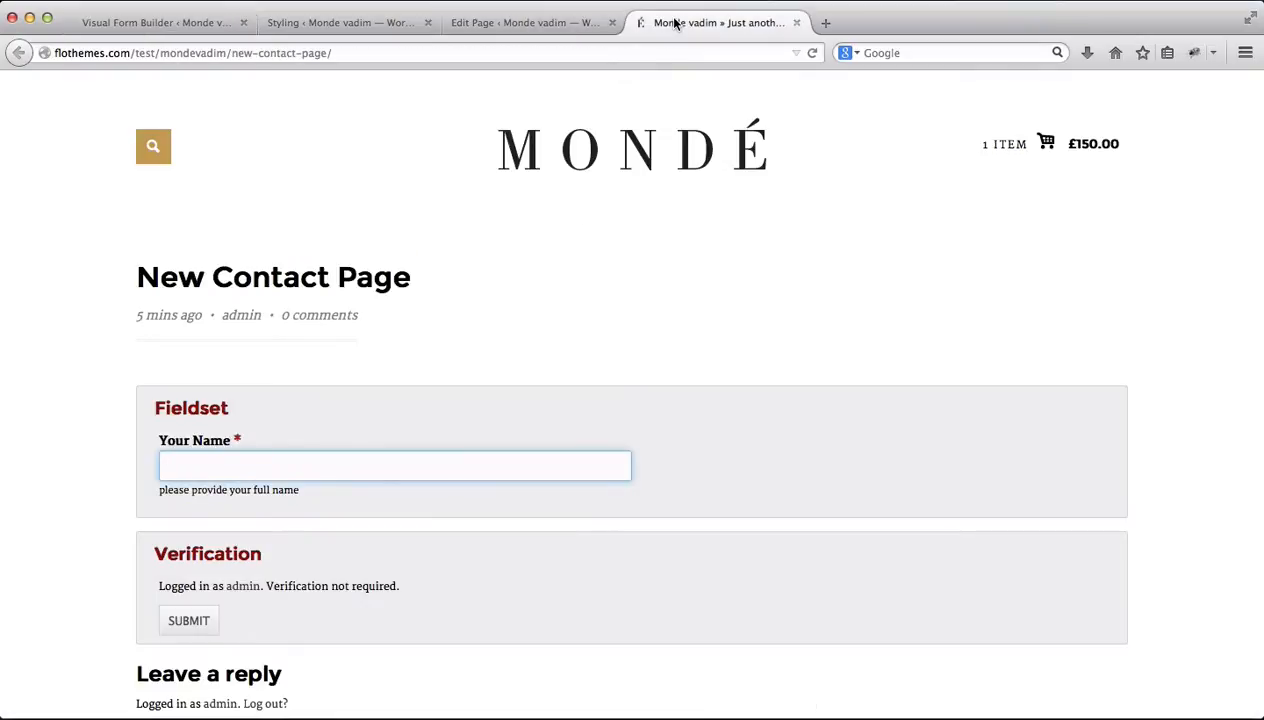
pyautogui.press('super+r')
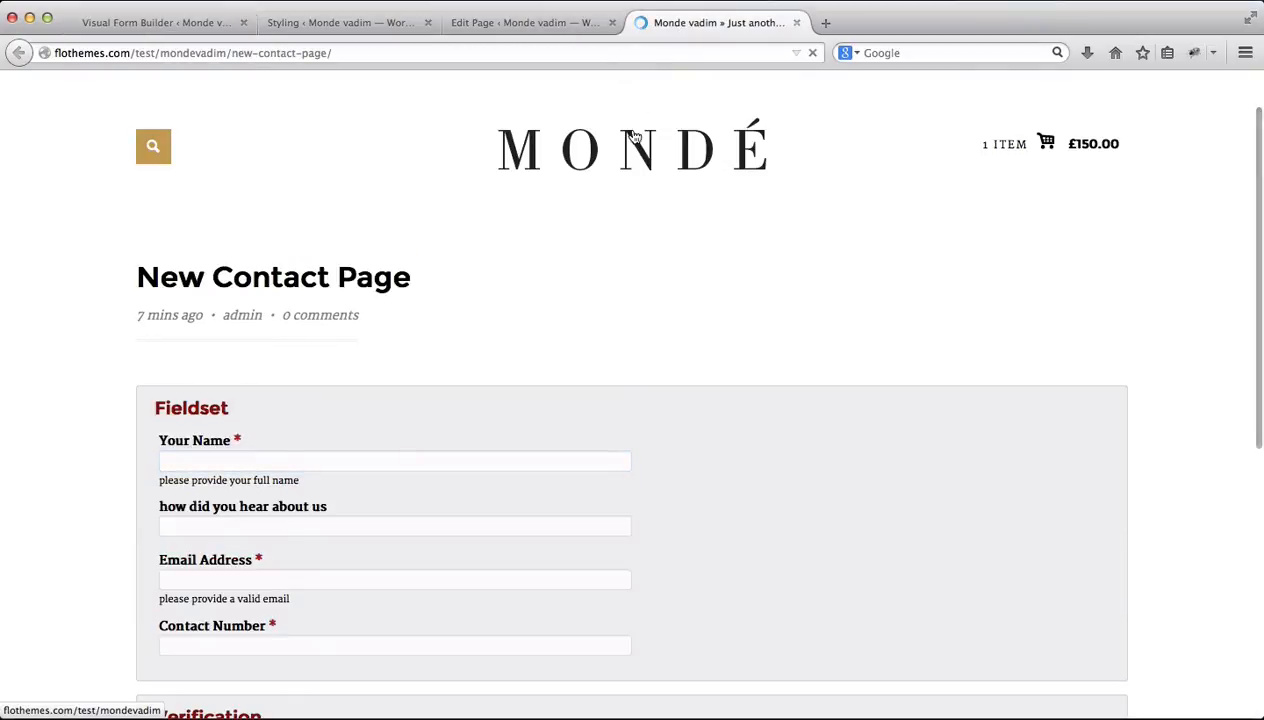
pyautogui.scroll(-3, 632, 134)
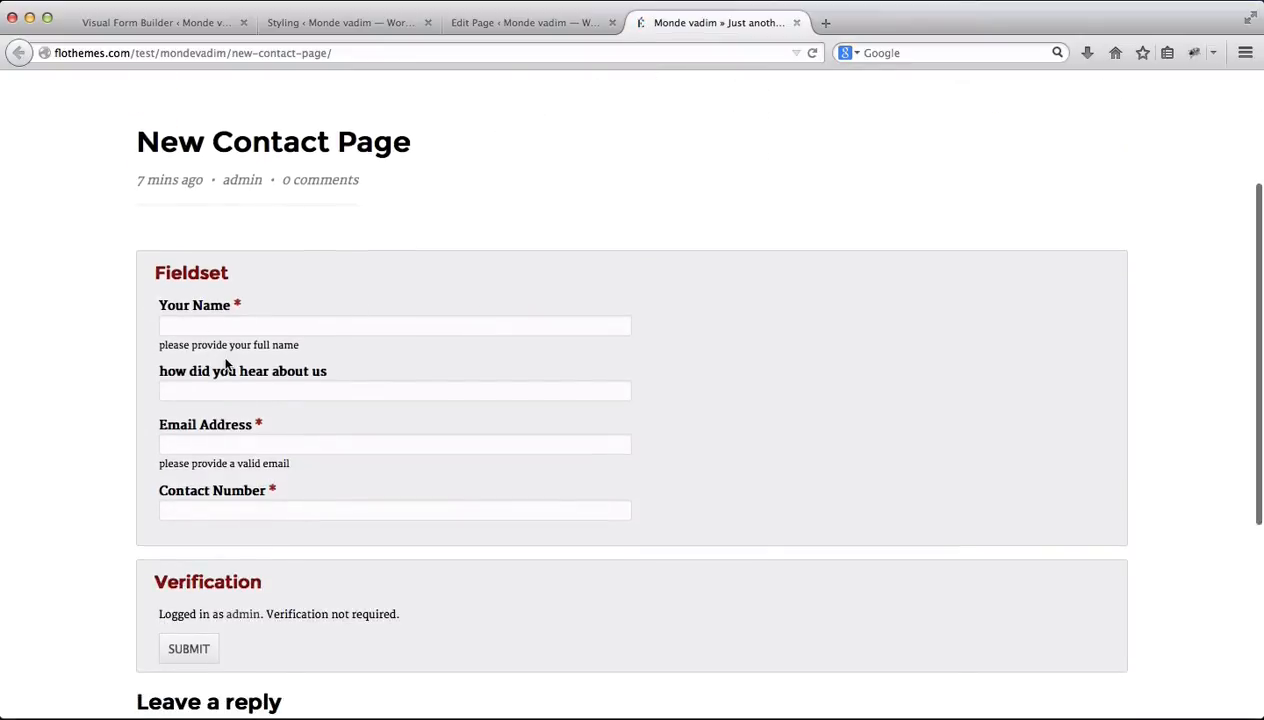
pyautogui.scroll(-1, 321, 387)
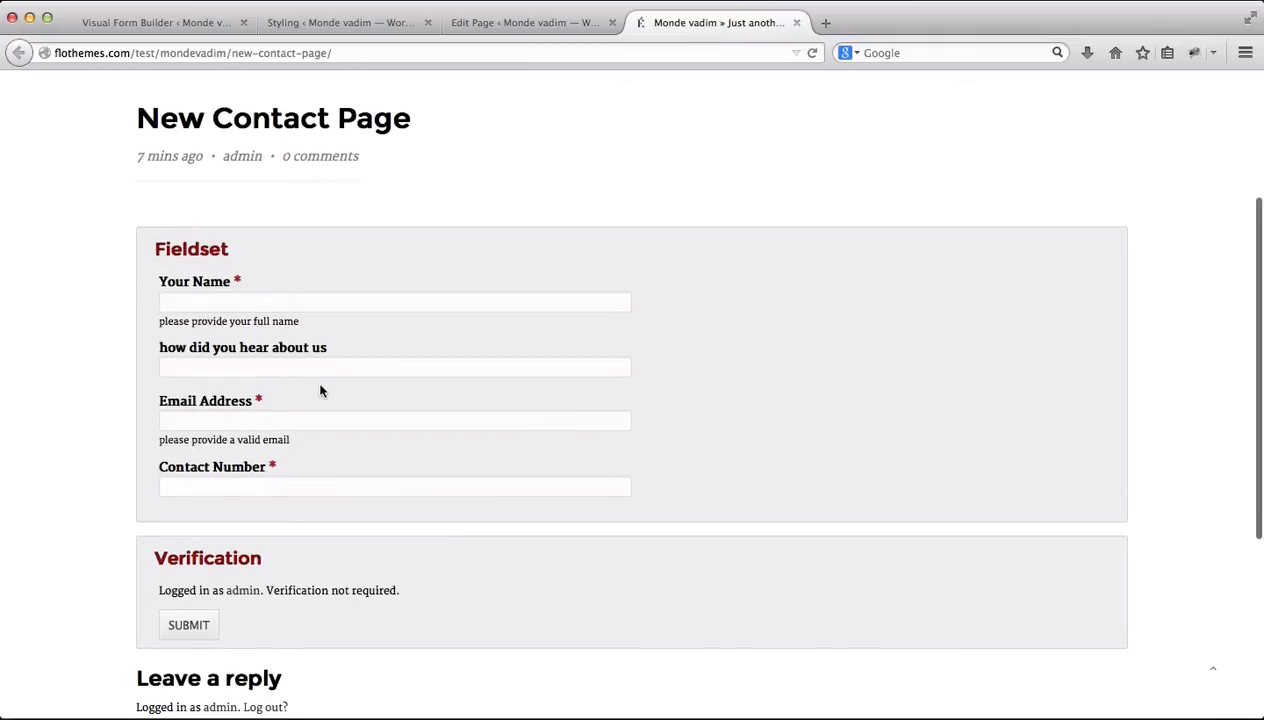
pyautogui.scroll(-2, 285, 416)
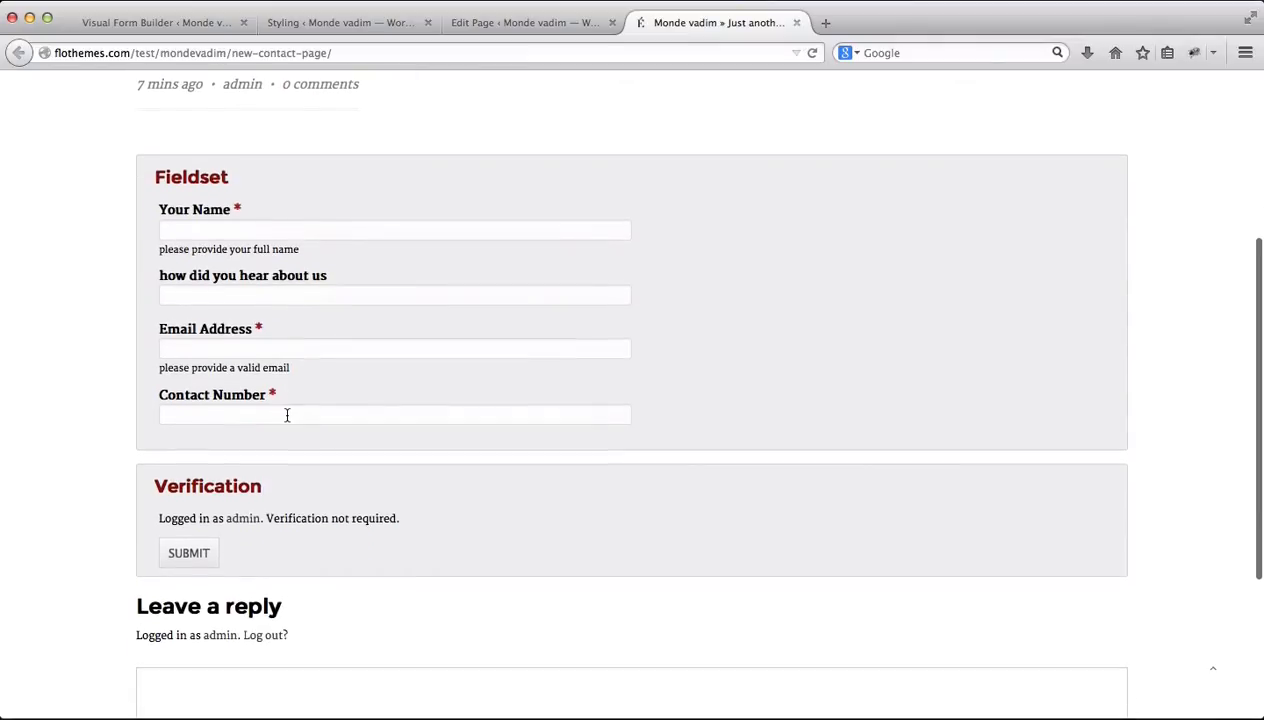
# Change the legend of the form's first fieldset to "Contact Me" and save the form
pyautogui.click(176, 22)
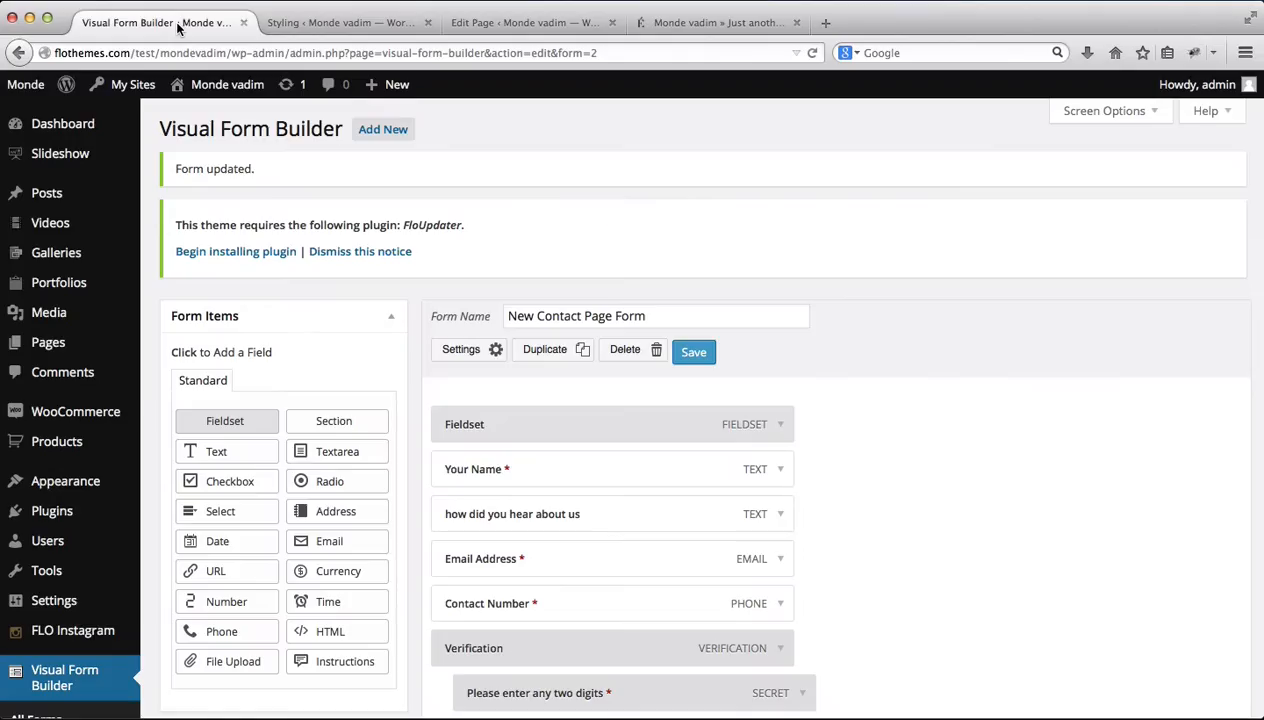
pyautogui.click(657, 22)
pyautogui.doubleClick(169, 174)
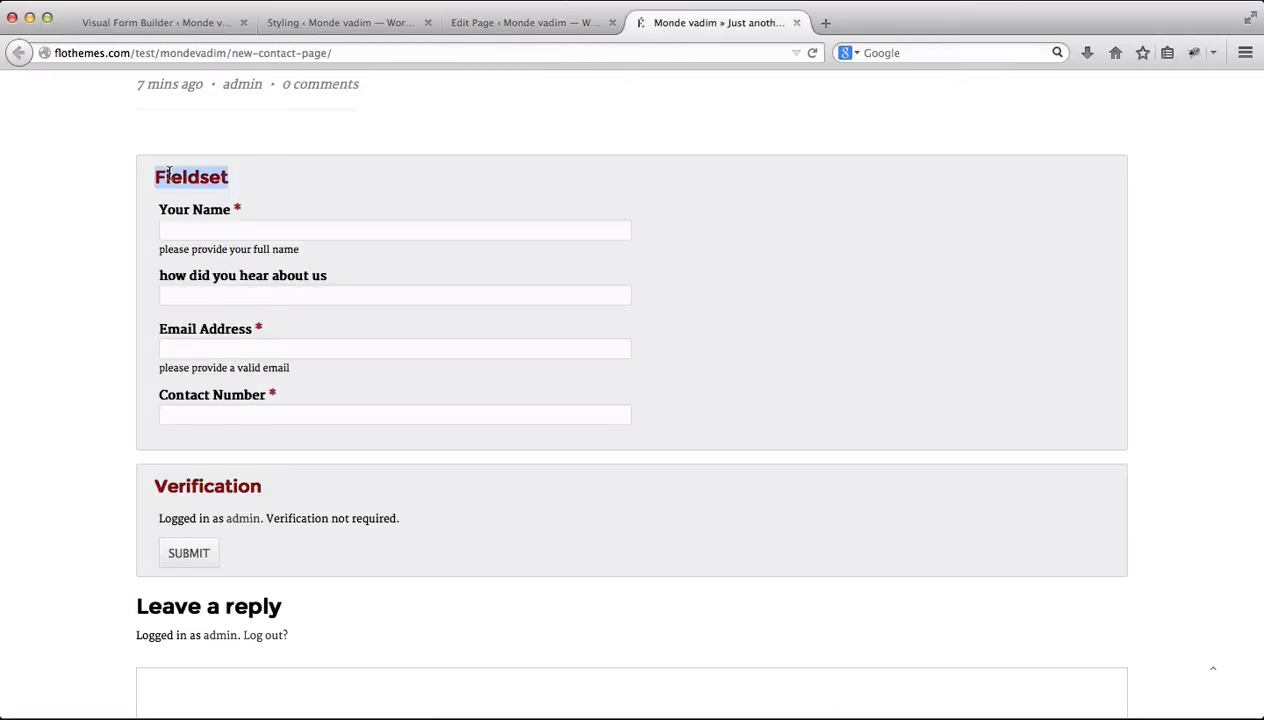
pyautogui.click(195, 31)
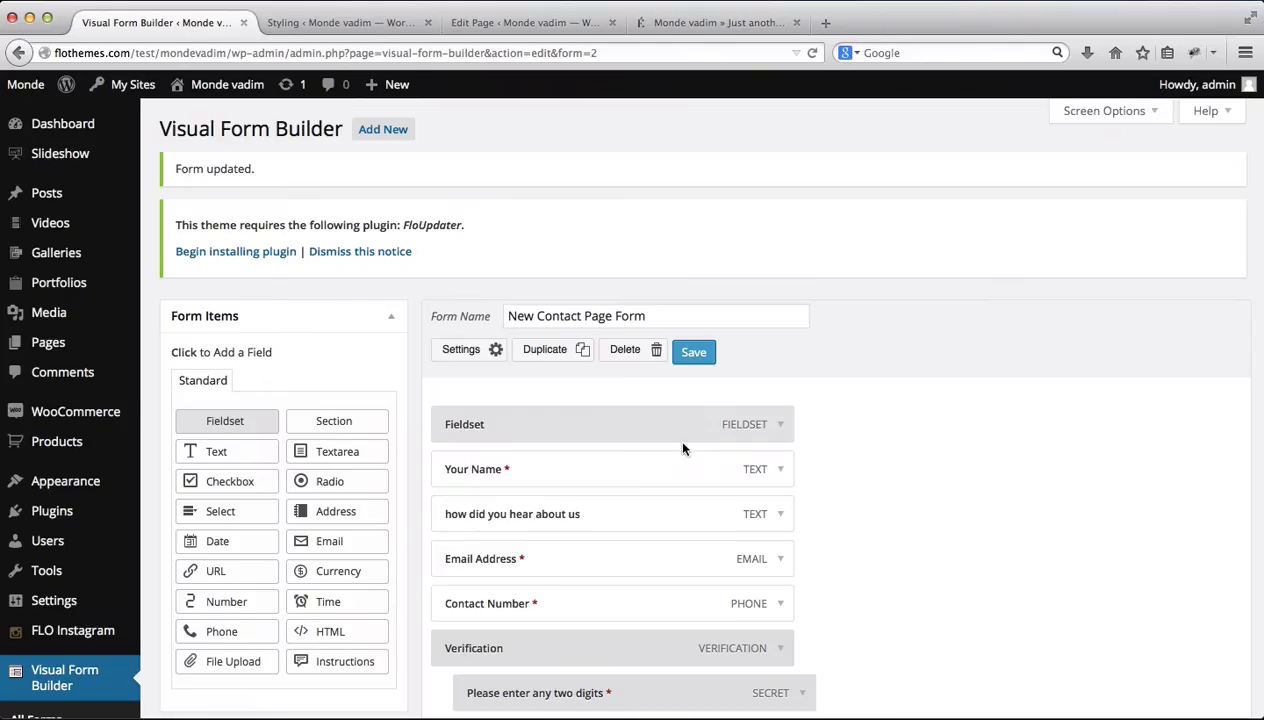
pyautogui.click(782, 425)
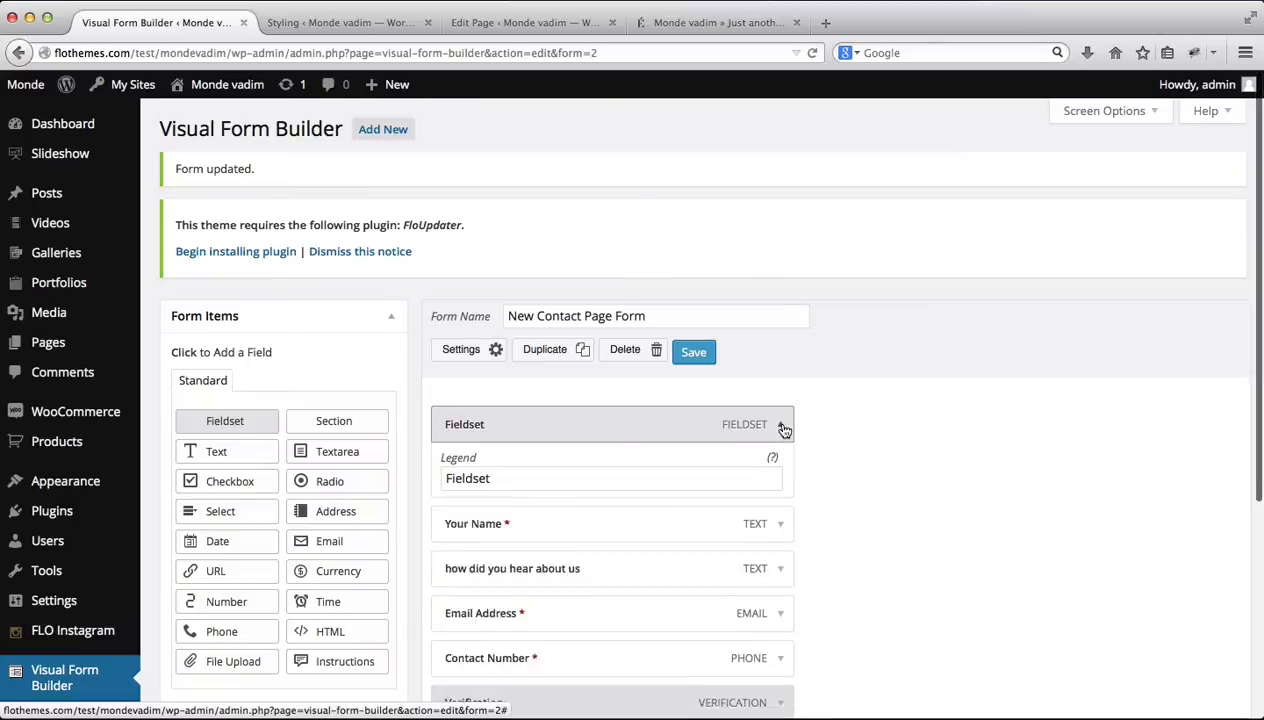
pyautogui.doubleClick(582, 481)
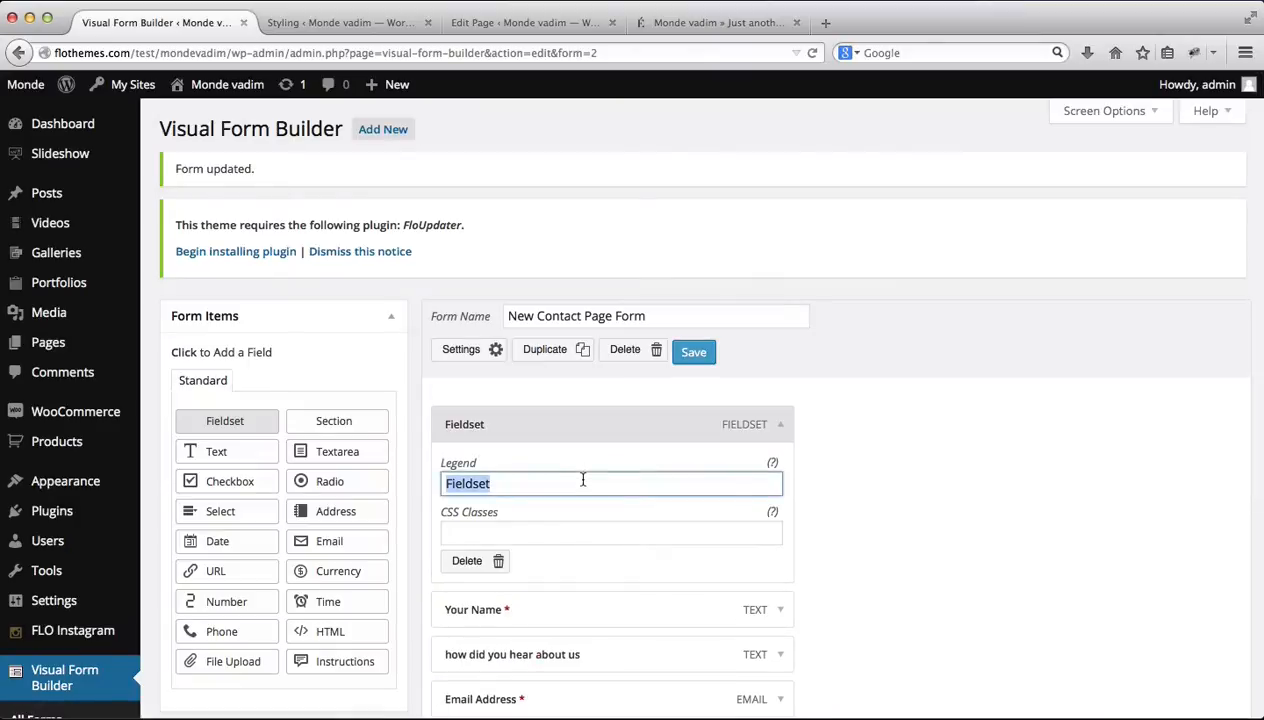
pyautogui.write('Contact ')
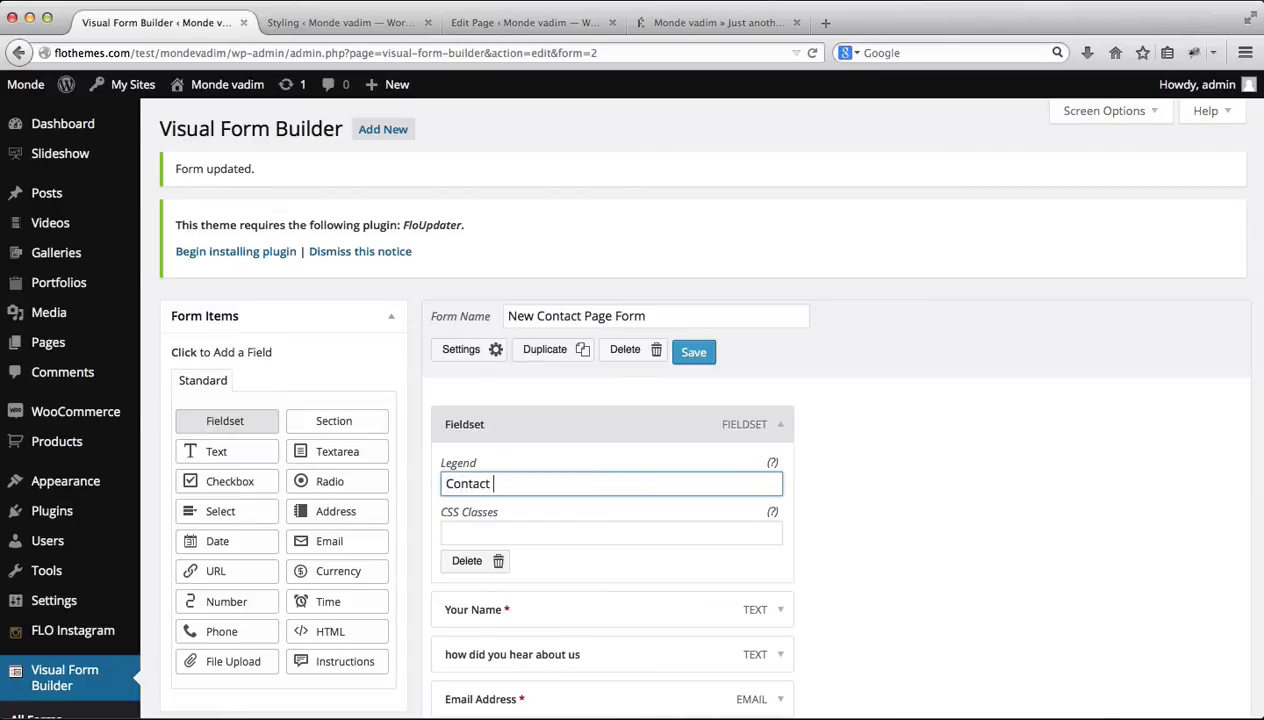
pyautogui.write('Me')
pyautogui.scroll(-3, 830, 462)
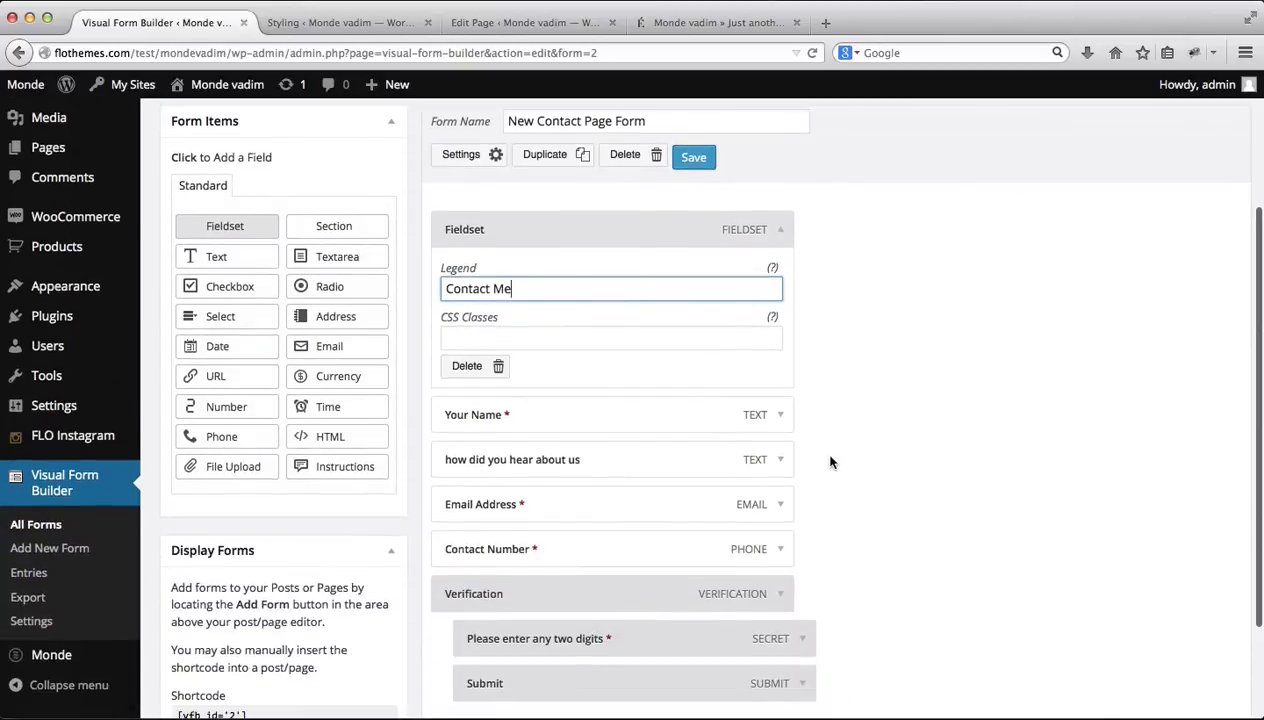
pyautogui.scroll(-2, 830, 462)
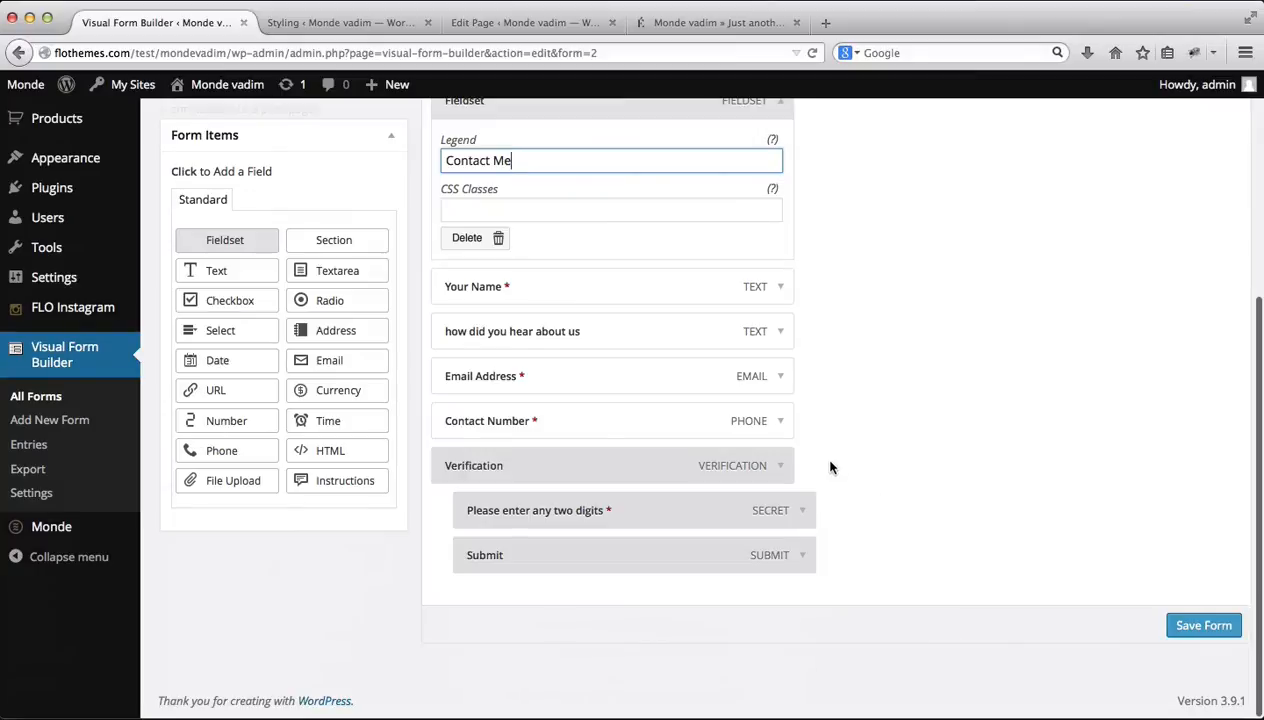
pyautogui.click(1207, 630)
# Reload the New Contact Page and check the fieldset heading and the text in the Verification section
pyautogui.hotkey('ctrl', 'shift', 'Tab')
pyautogui.press('super+r')
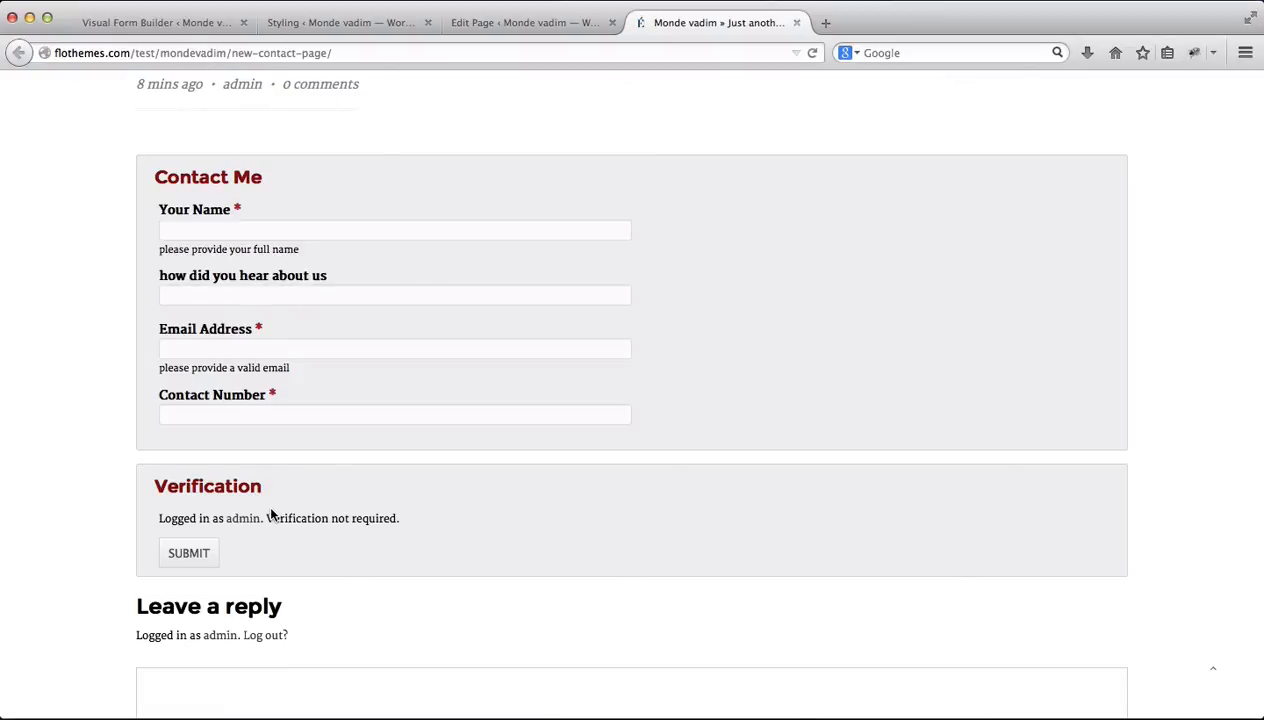
pyautogui.tripleClick(184, 526)
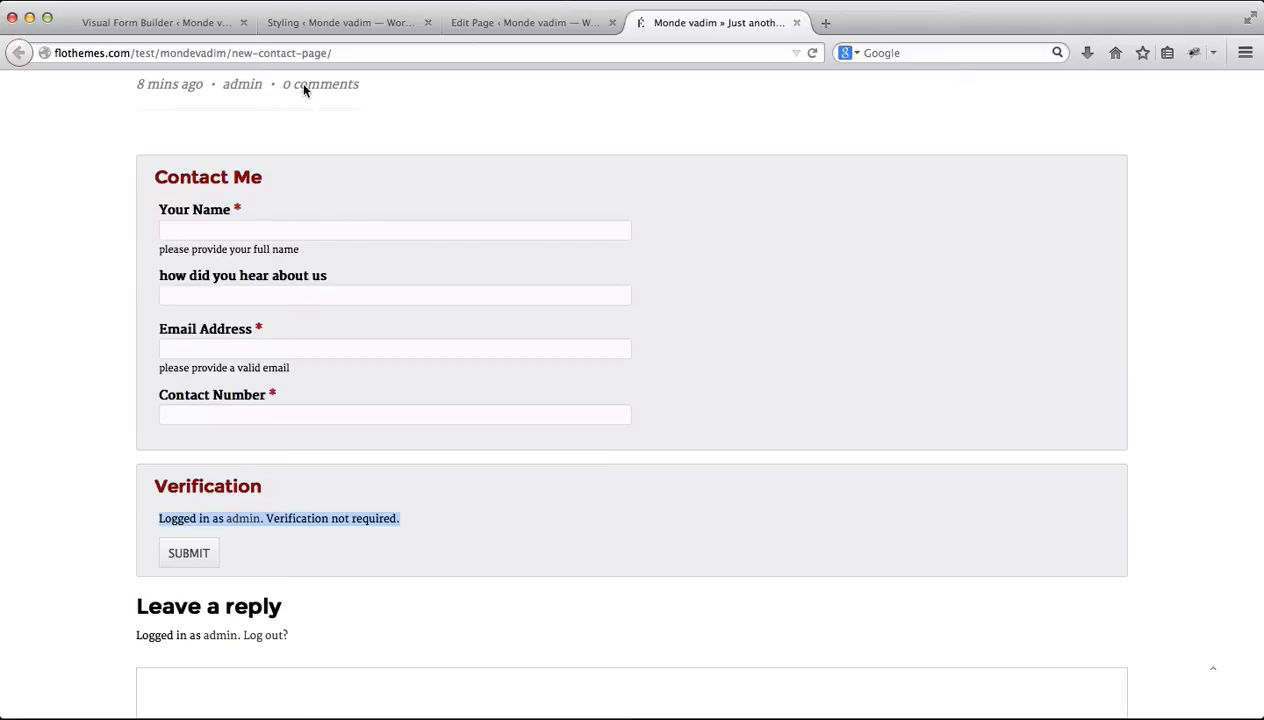
# Copy the New Contact Page's address and open it in Safari to view the page as a logged-out visitor
pyautogui.click(277, 51)
pyautogui.press('super+c')
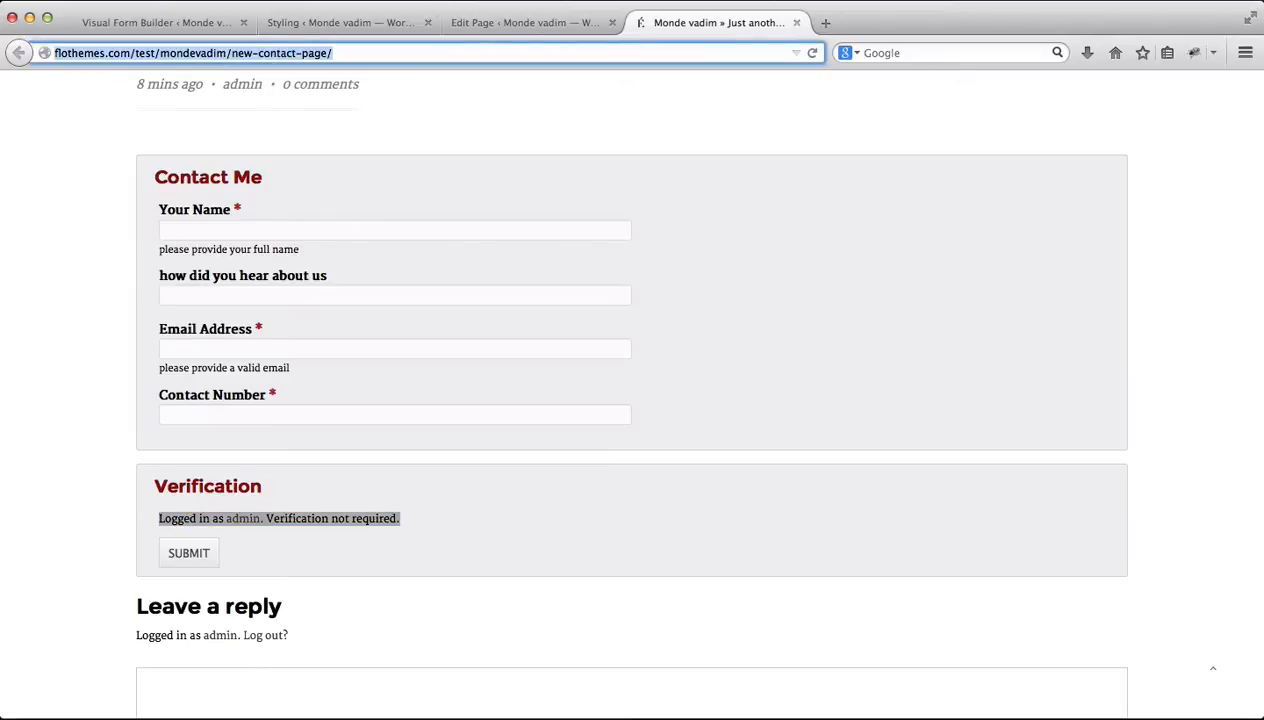
pyautogui.click(712, 0)
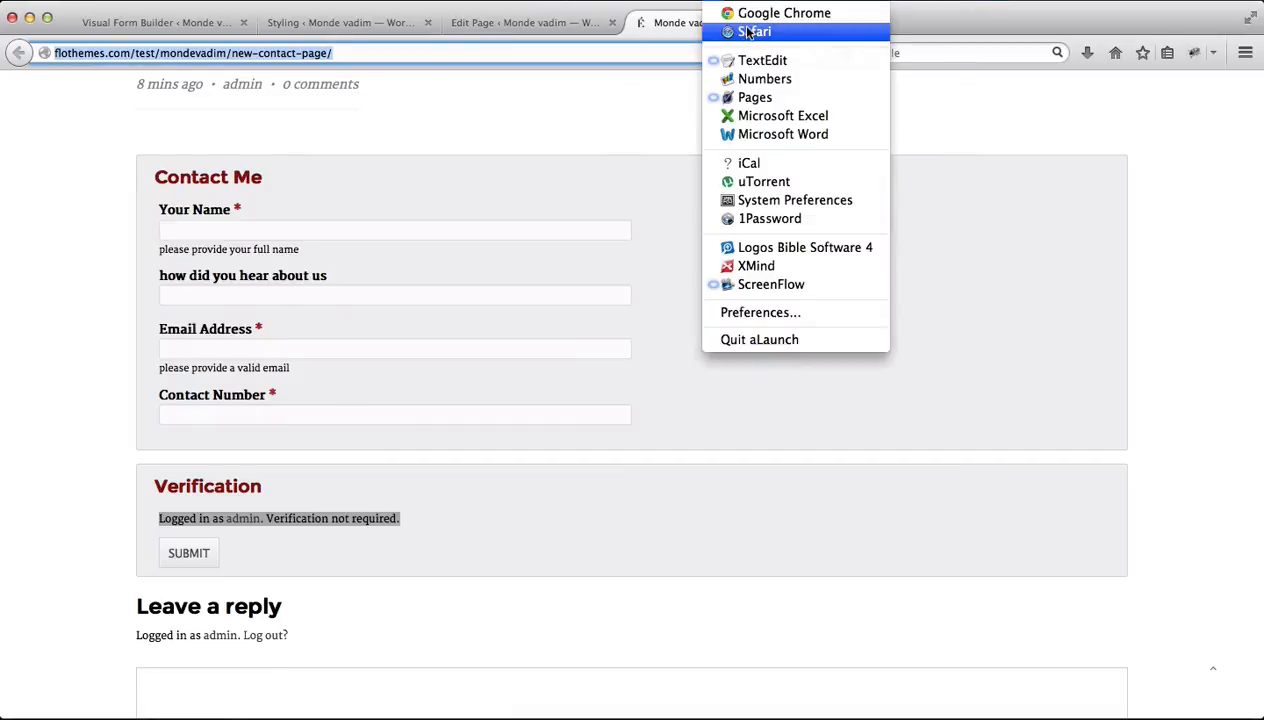
pyautogui.click(747, 30)
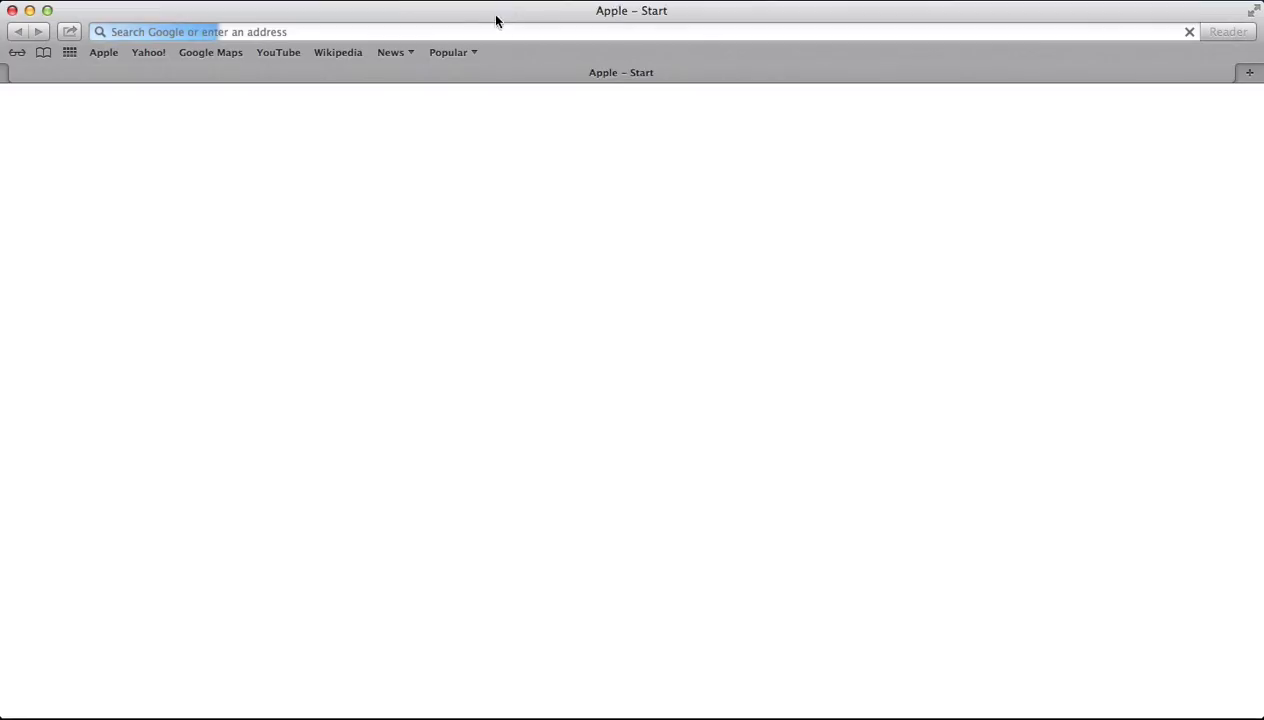
pyautogui.press('super+v')
pyautogui.press('Return')
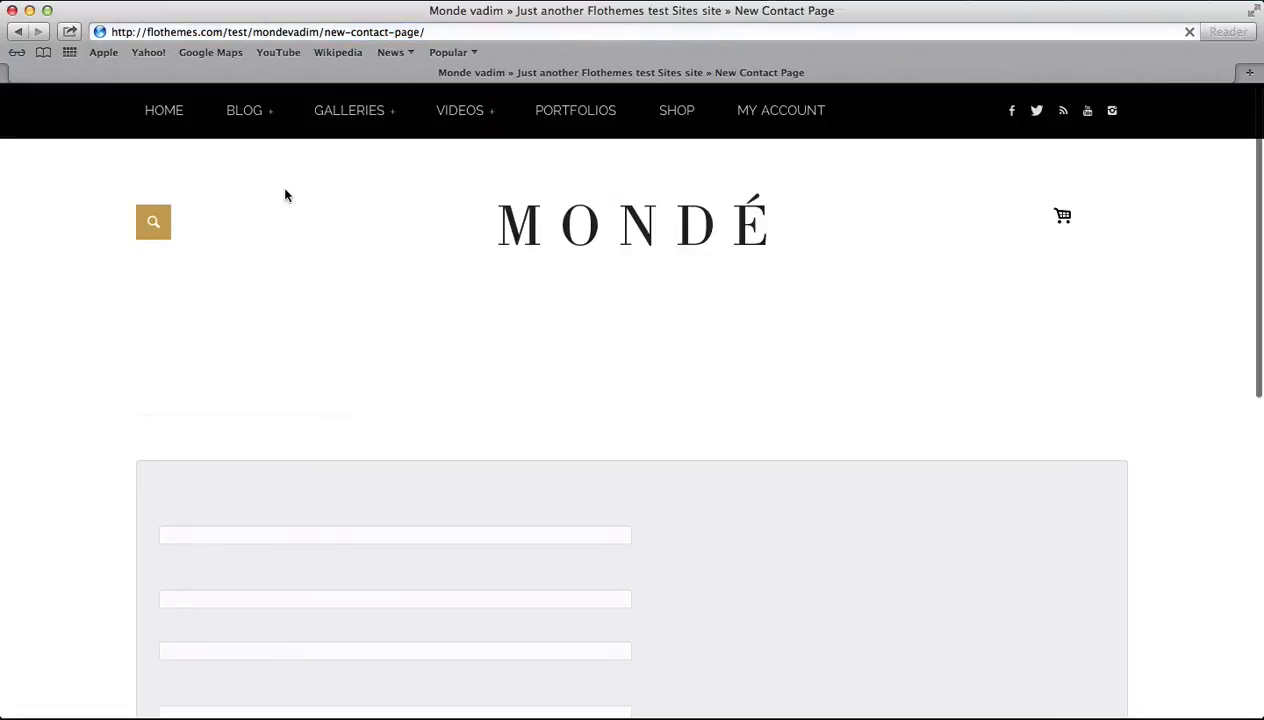
# Examine the Verification section and the rest of the contact form in Safari, and return to the page in Firefox
pyautogui.scroll(-5, 285, 195)
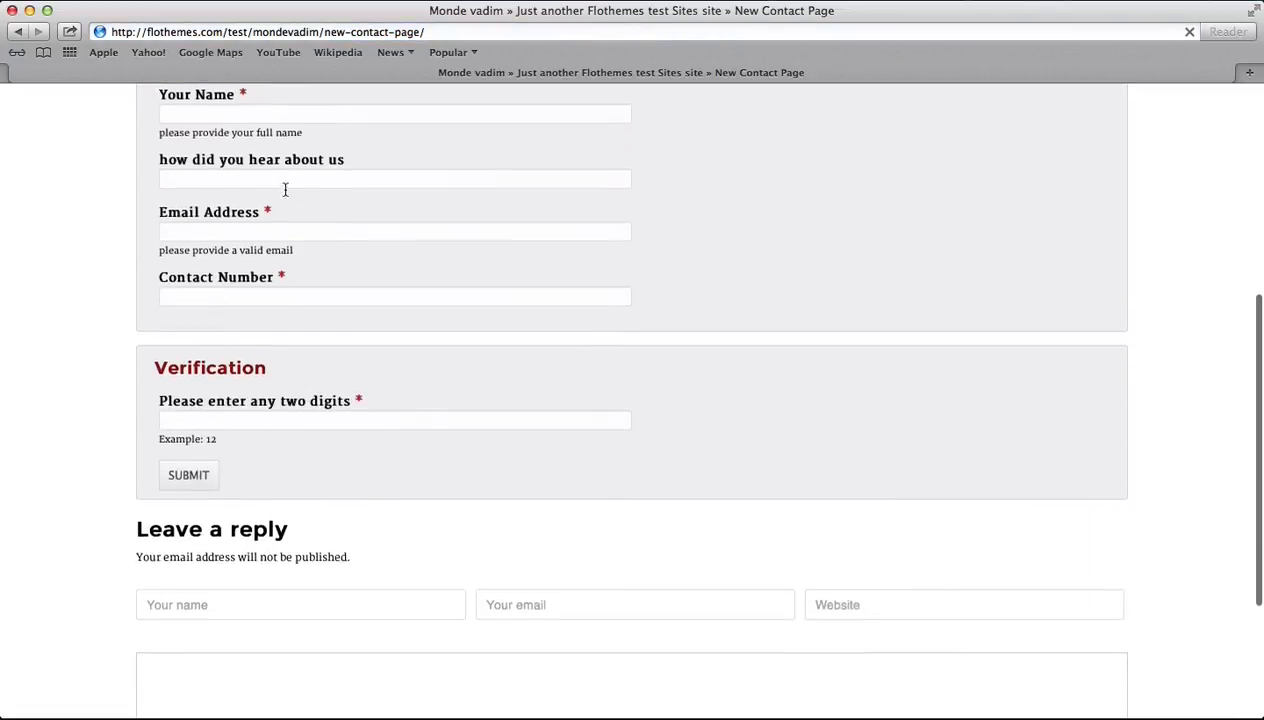
pyautogui.click(212, 417)
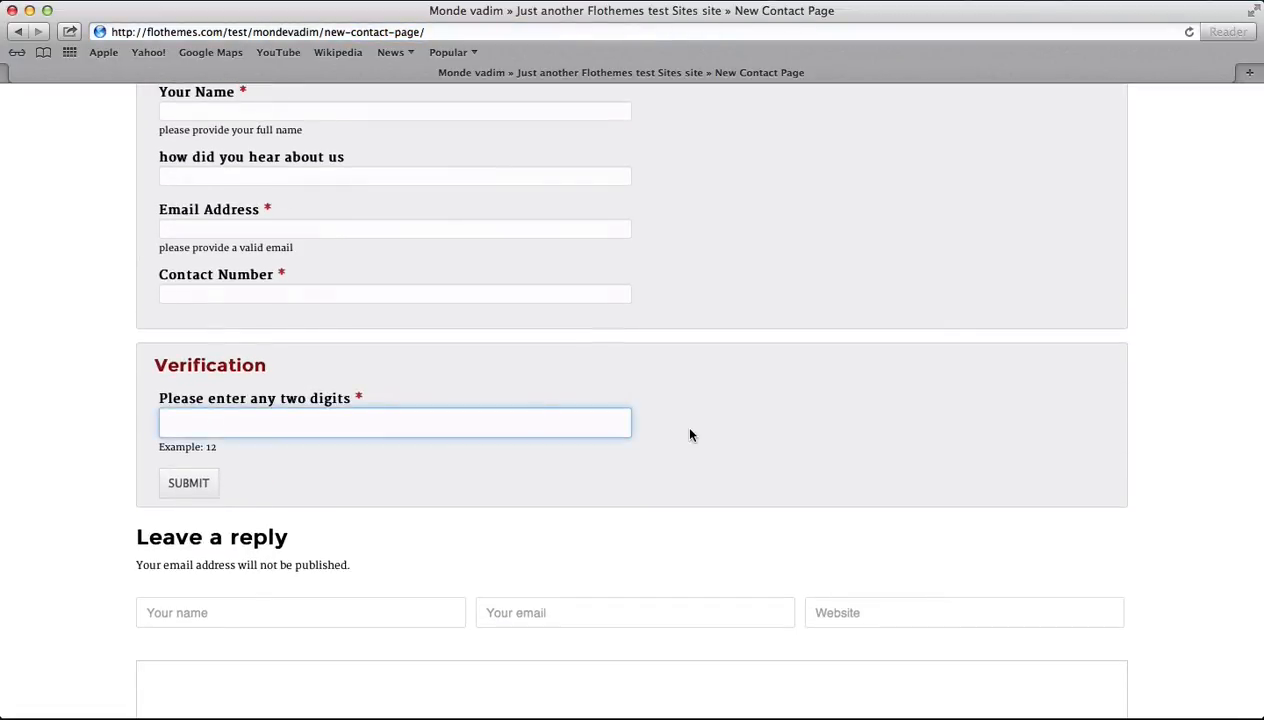
pyautogui.scroll(-4, 390, 425)
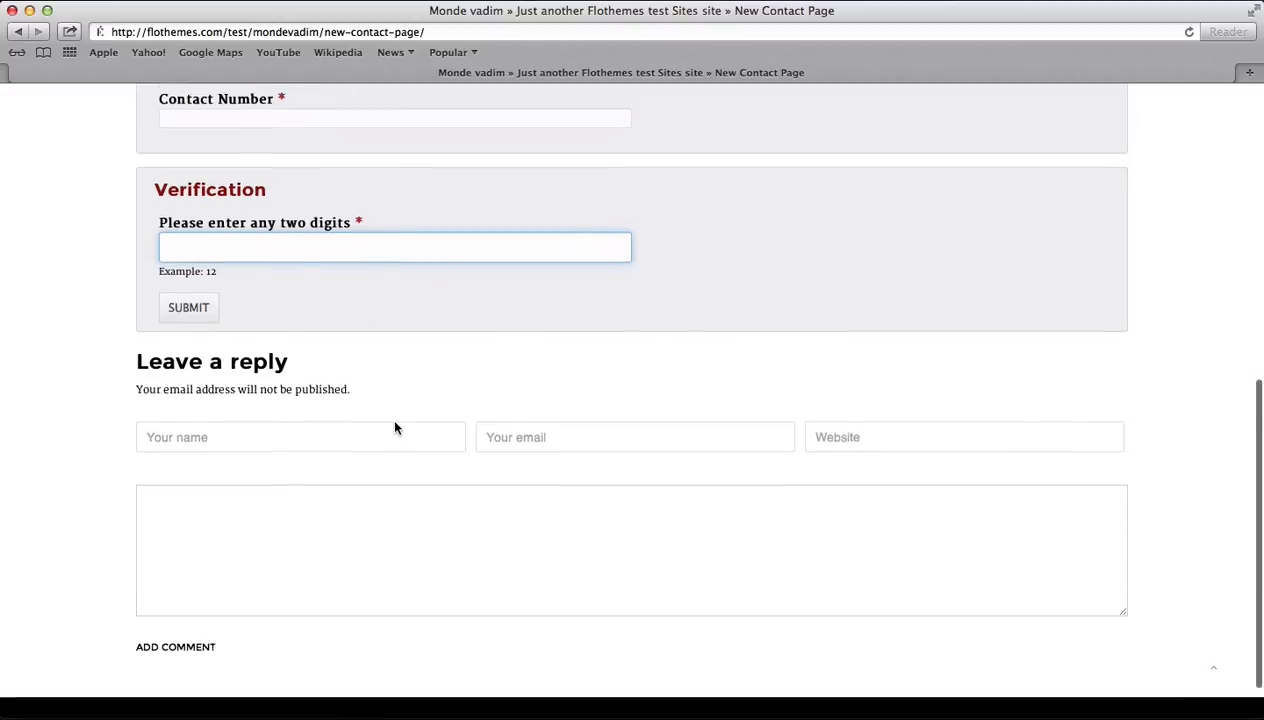
pyautogui.scroll(-2, 395, 428)
pyautogui.scroll(6, 395, 428)
pyautogui.scroll(-3, 395, 428)
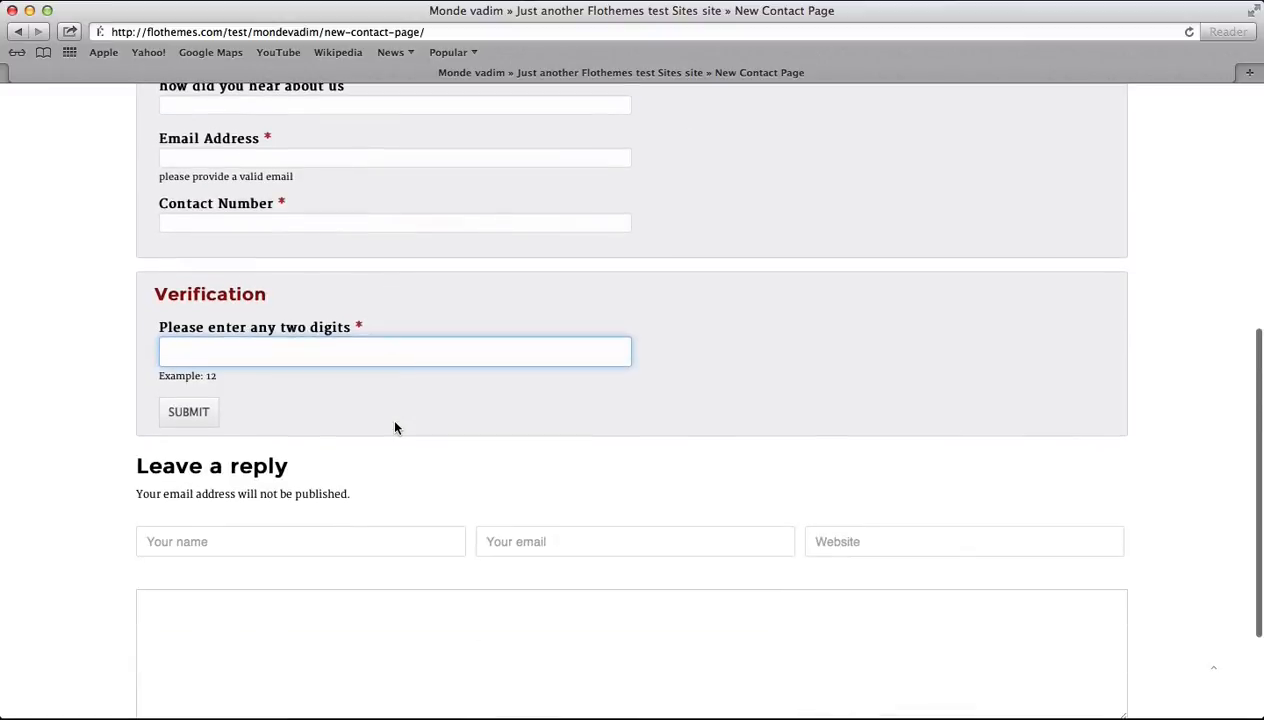
pyautogui.scroll(10, 395, 428)
pyautogui.scroll(-5, 395, 428)
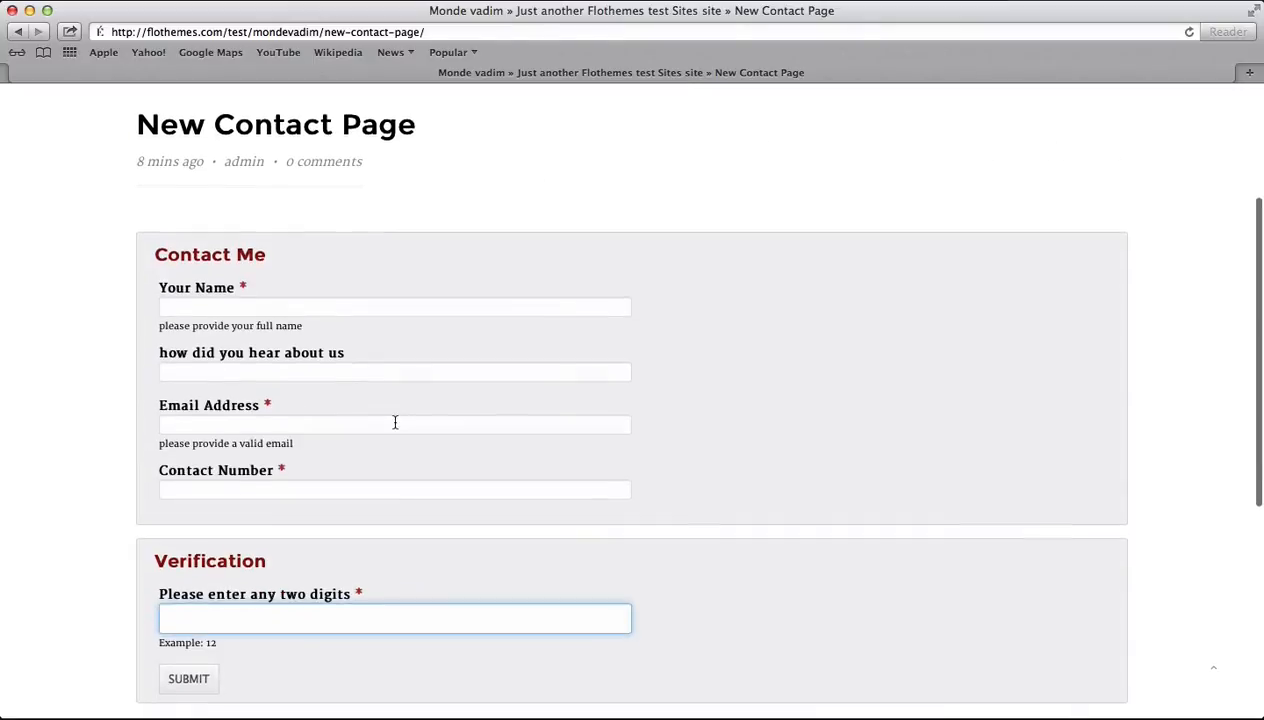
pyautogui.scroll(-3, 395, 422)
pyautogui.scroll(2, 395, 422)
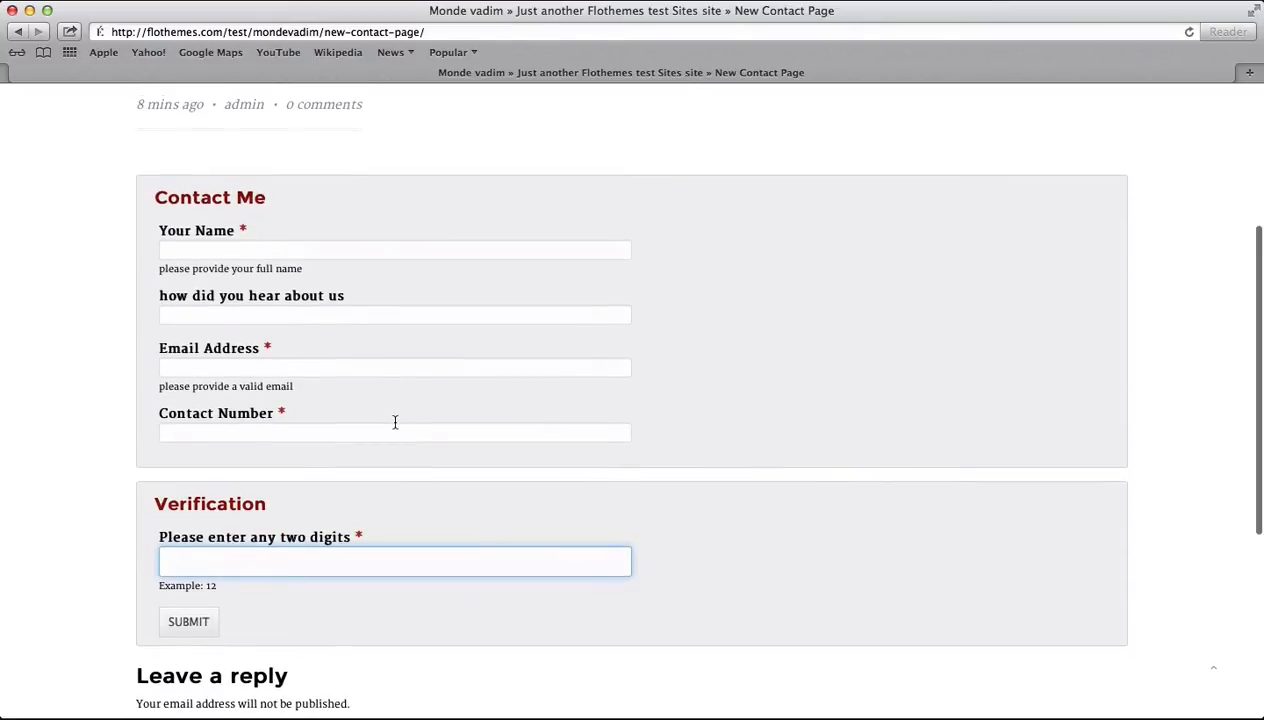
pyautogui.scroll(5, 395, 422)
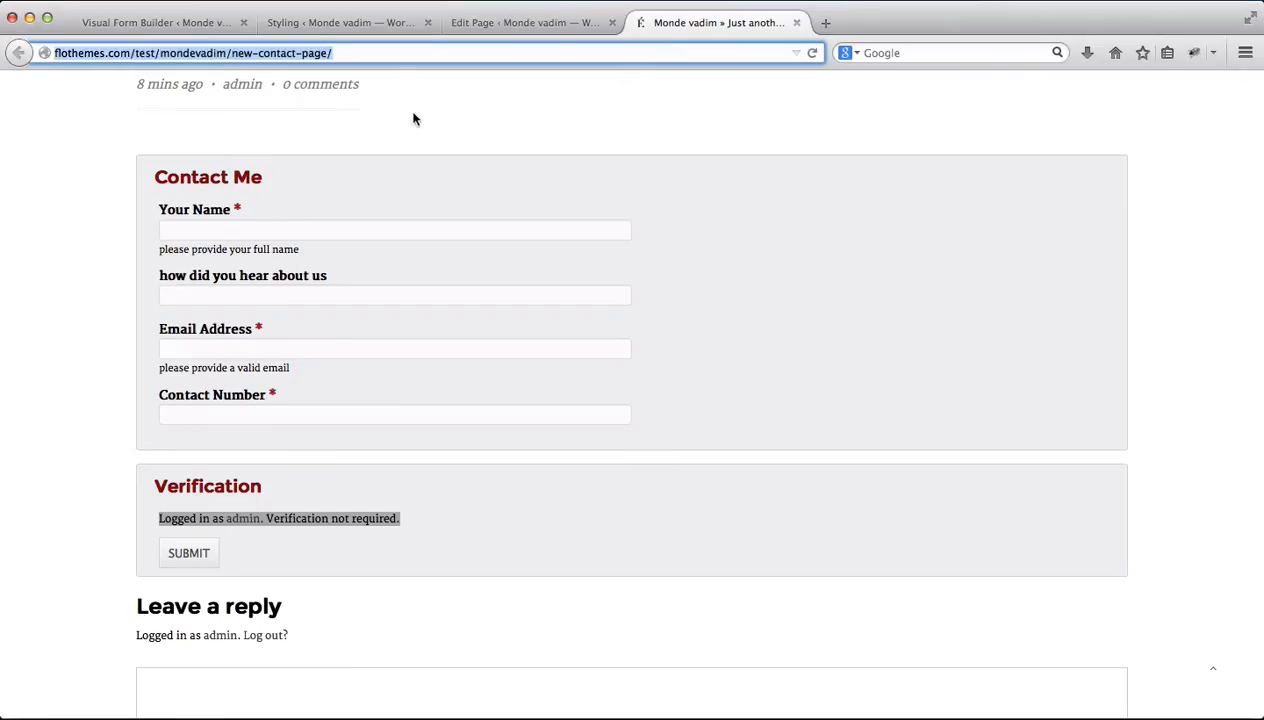
pyautogui.scroll(2, 528, 189)
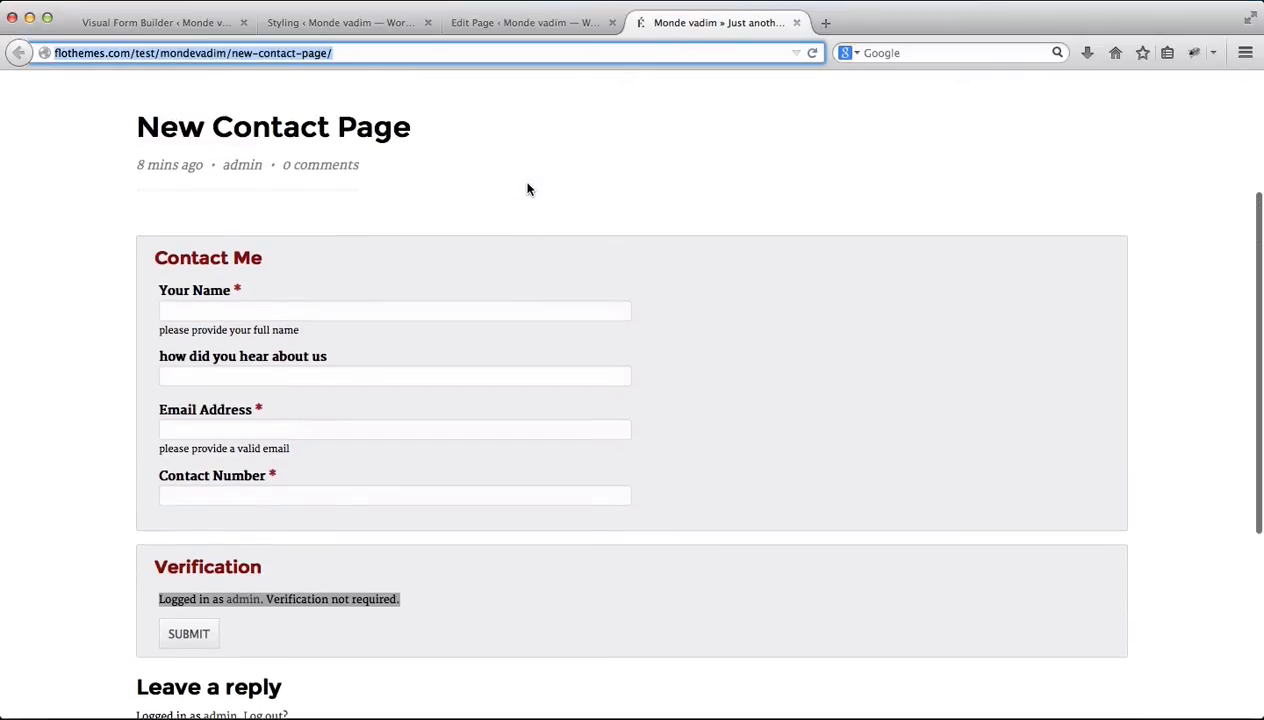
# Add a Checkbox field to the New Contact Page Form and name it "Please select one"
pyautogui.click(182, 20)
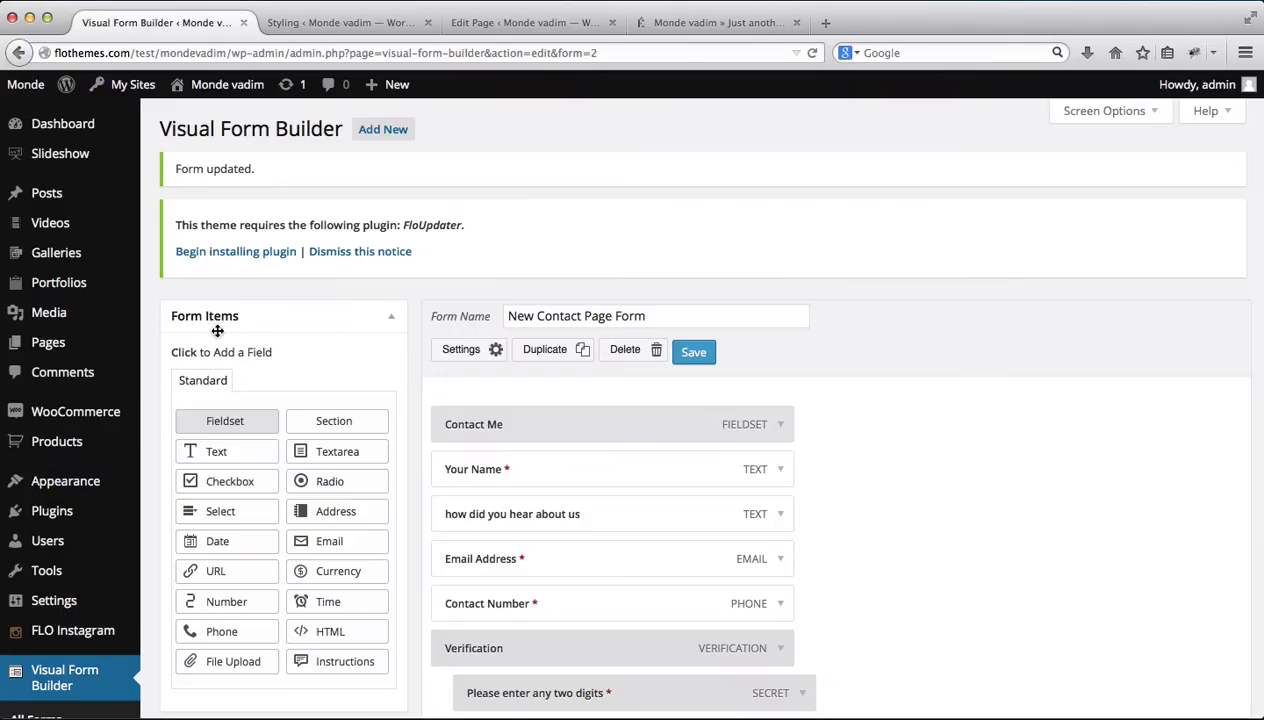
pyautogui.scroll(-3, 530, 349)
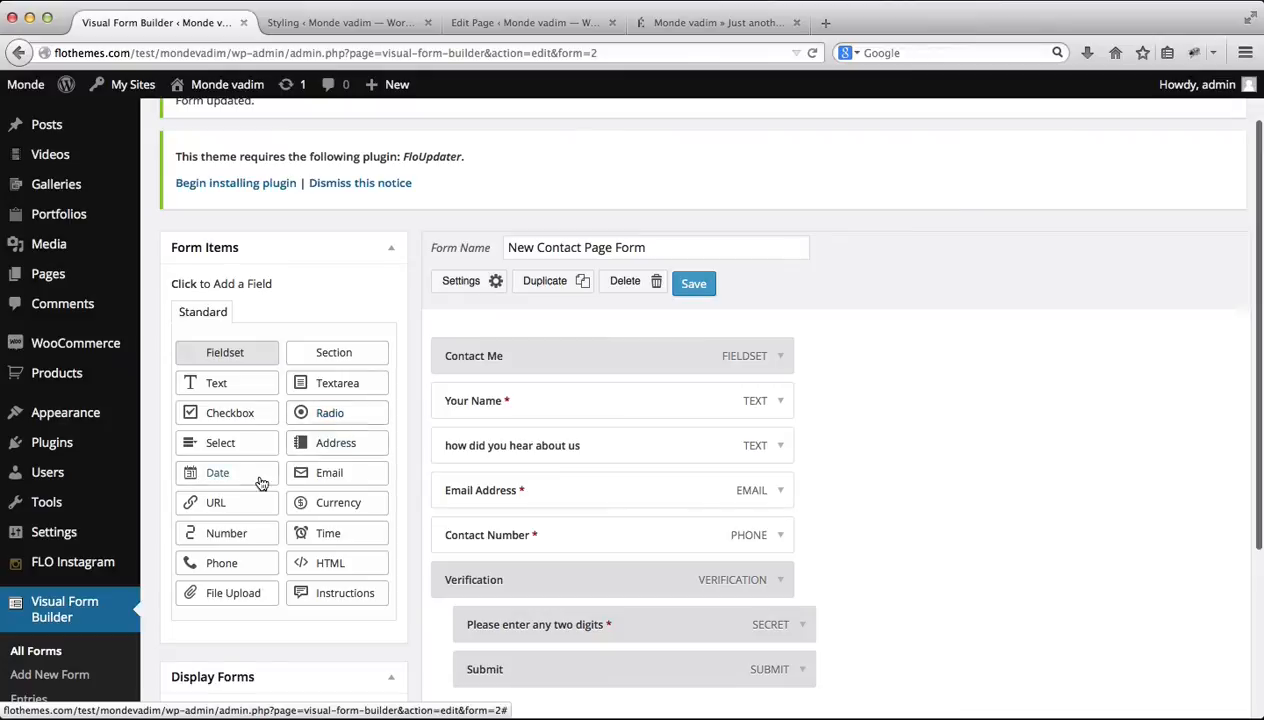
pyautogui.click(262, 421)
pyautogui.scroll(-1, 768, 437)
pyautogui.scroll(-3, 769, 438)
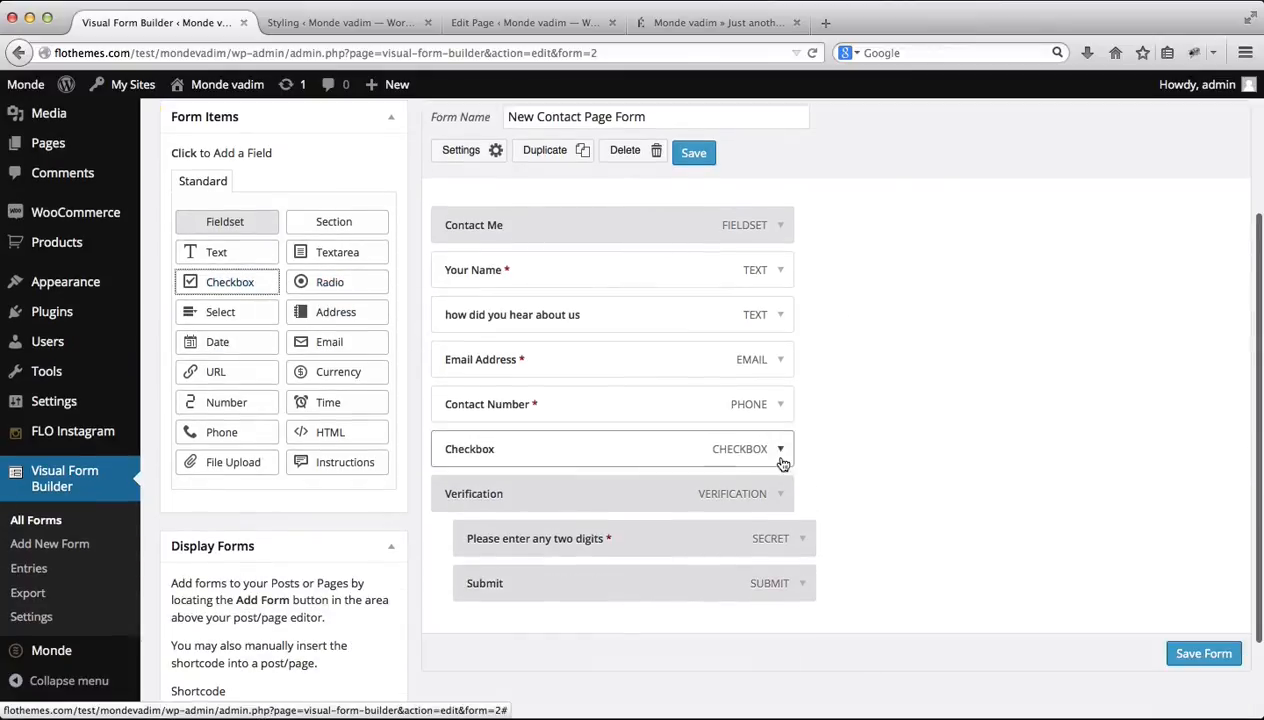
pyautogui.click(779, 452)
pyautogui.scroll(-3, 639, 357)
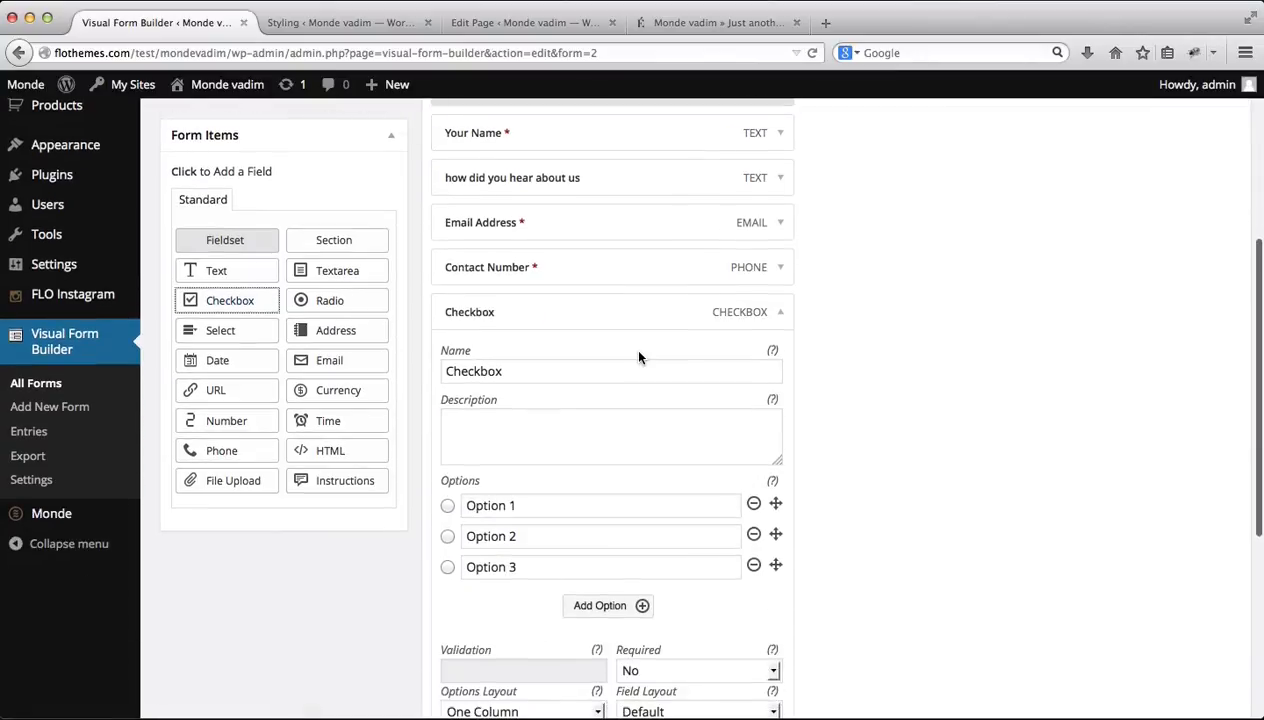
pyautogui.doubleClick(619, 374)
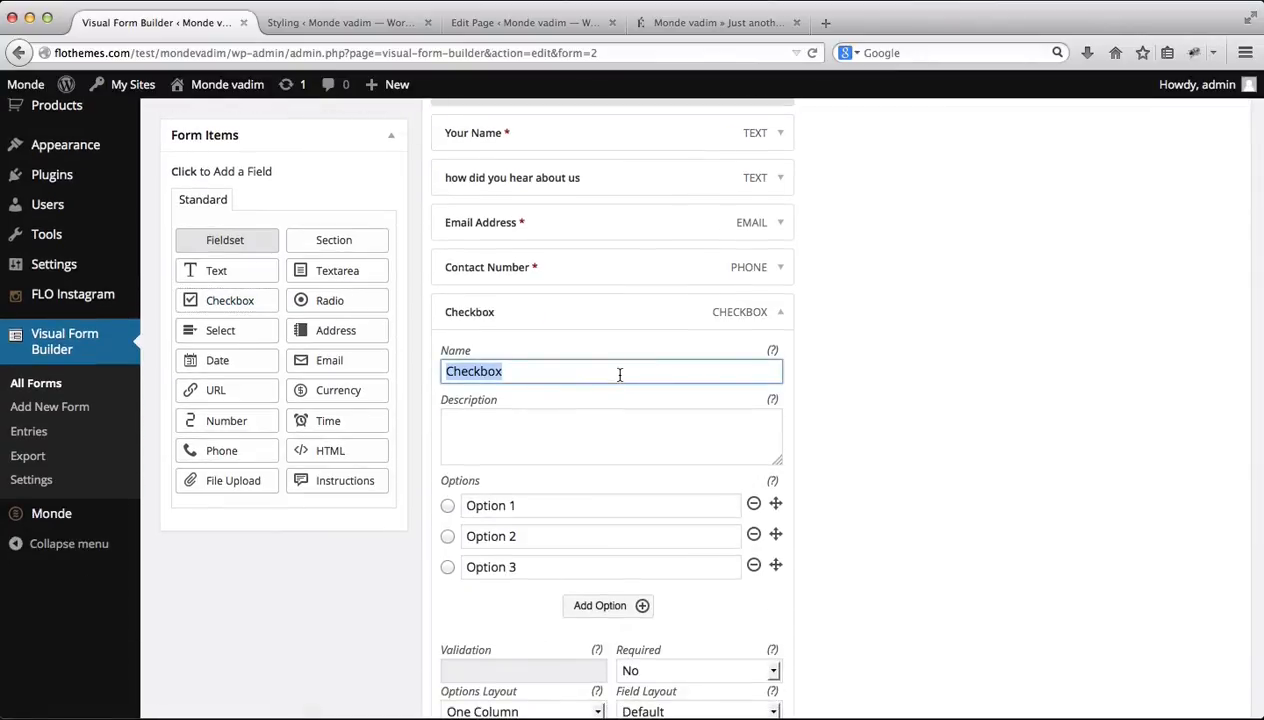
pyautogui.write('Please select one')
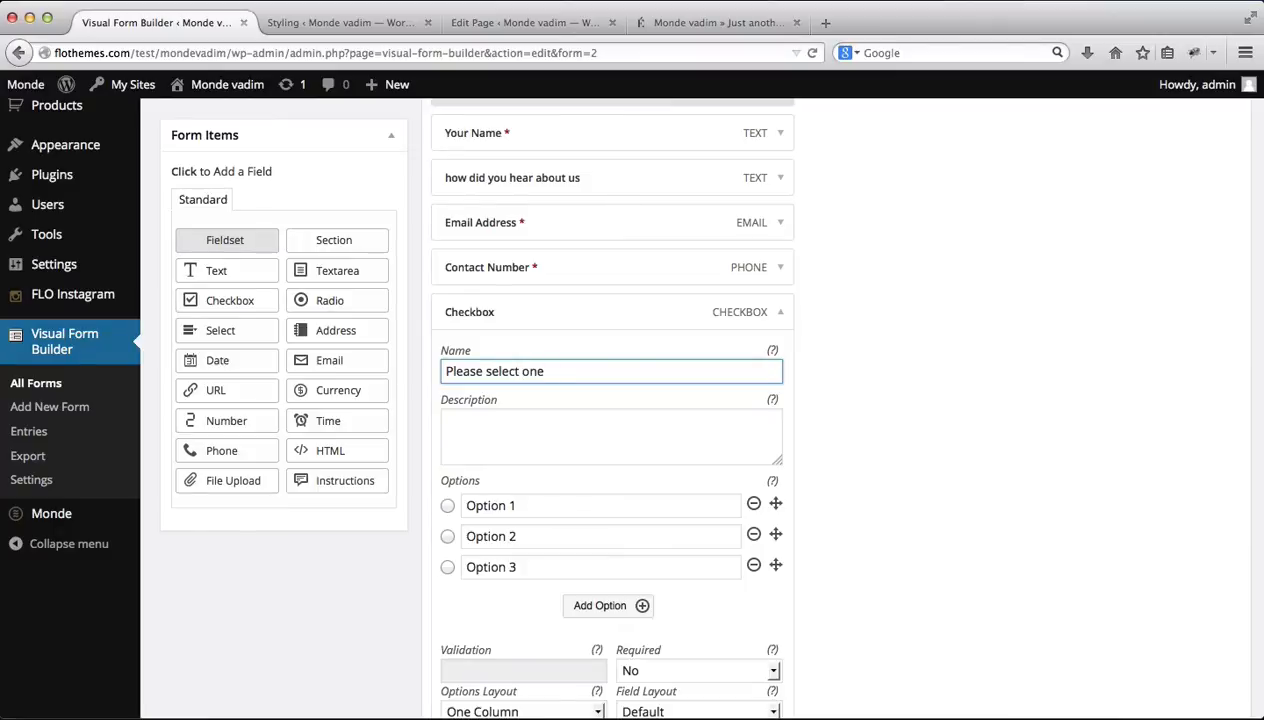
# Complete the checkbox field's name as "Please select one/several options" and copy the same text into its description
pyautogui.write('/several options')
pyautogui.click(603, 424)
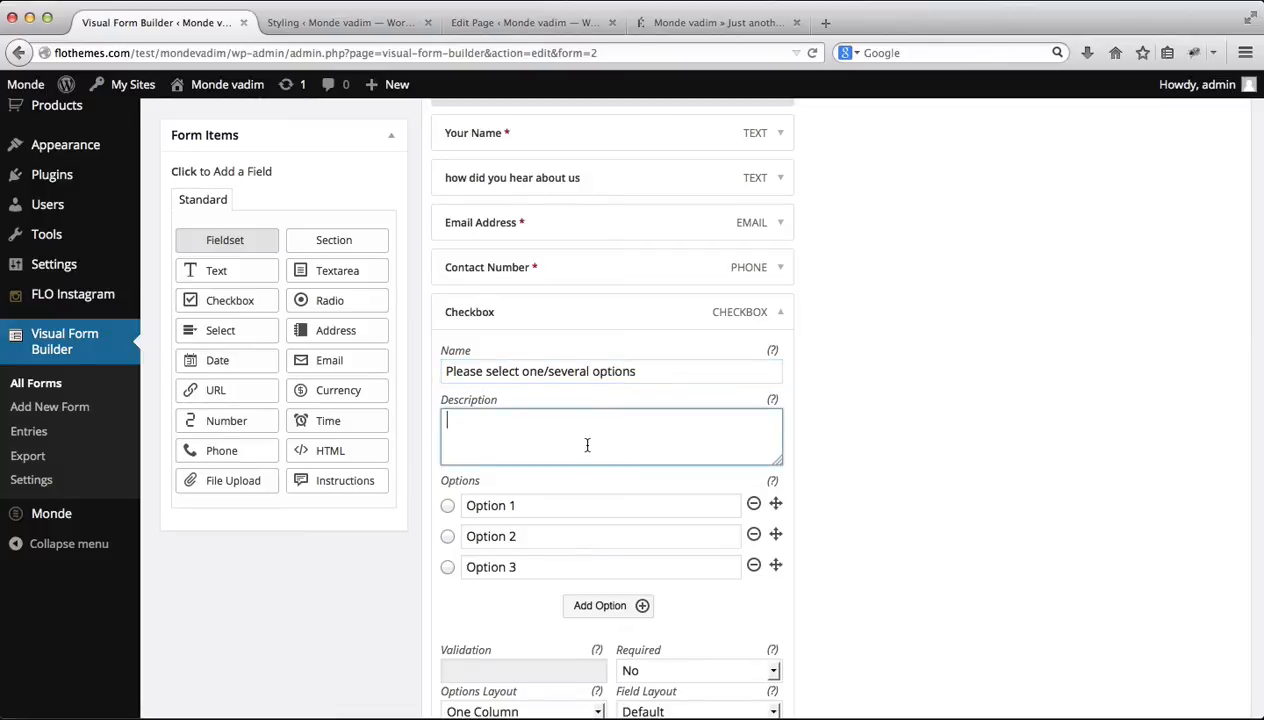
pyautogui.tripleClick(663, 368)
pyautogui.hotkey('ctrl', 'c')
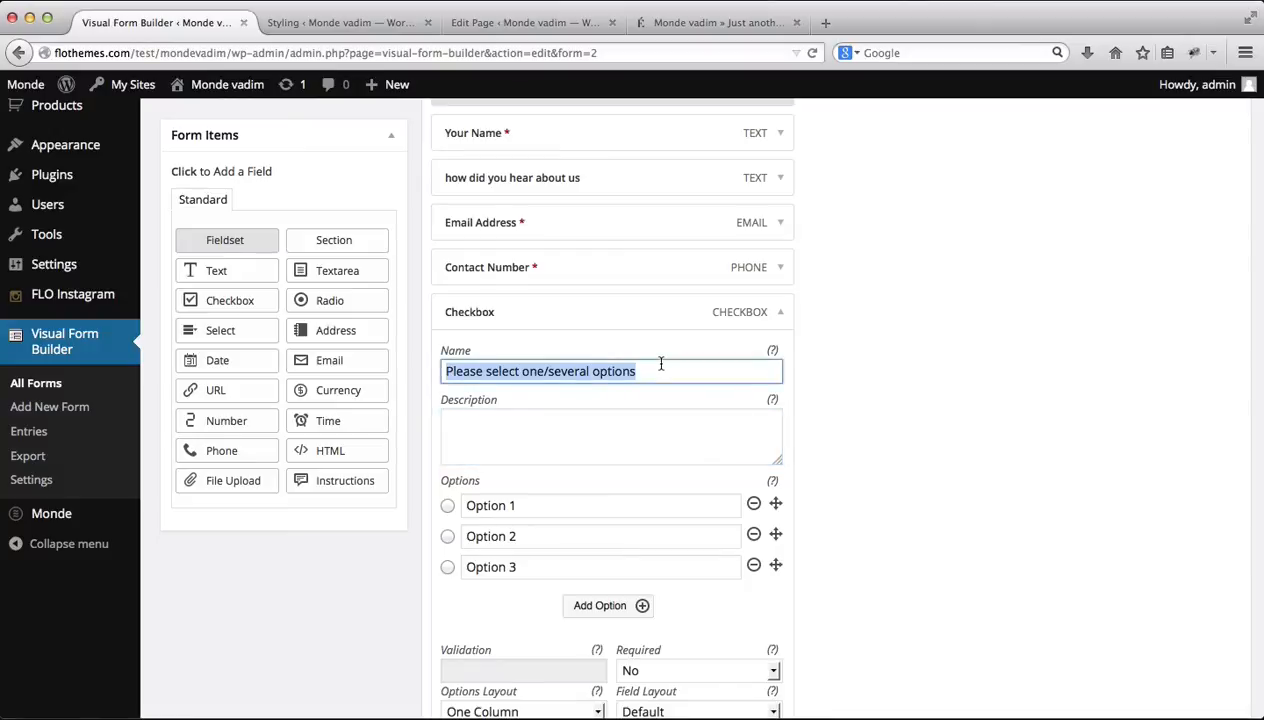
pyautogui.click(546, 459)
pyautogui.hotkey('ctrl', 'v')
# Make Option 2 the checkbox field's default choice and keep Required set to No
pyautogui.scroll(-2, 733, 417)
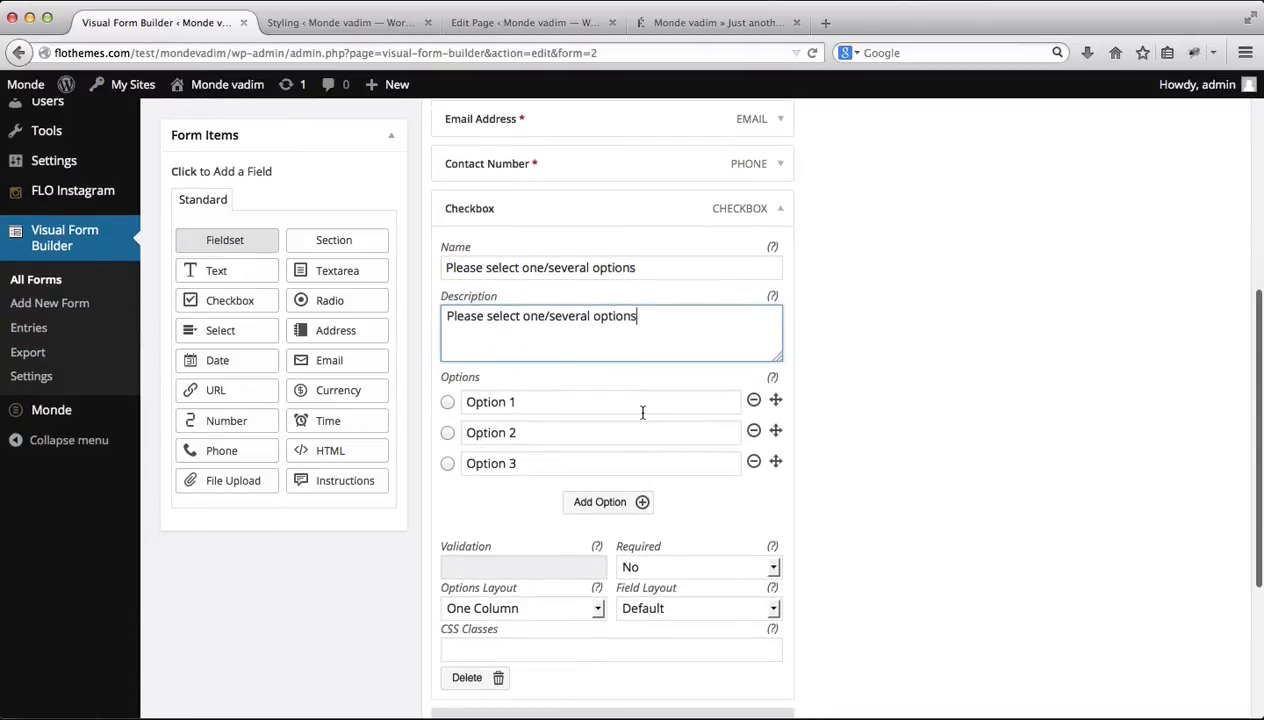
pyautogui.click(446, 403)
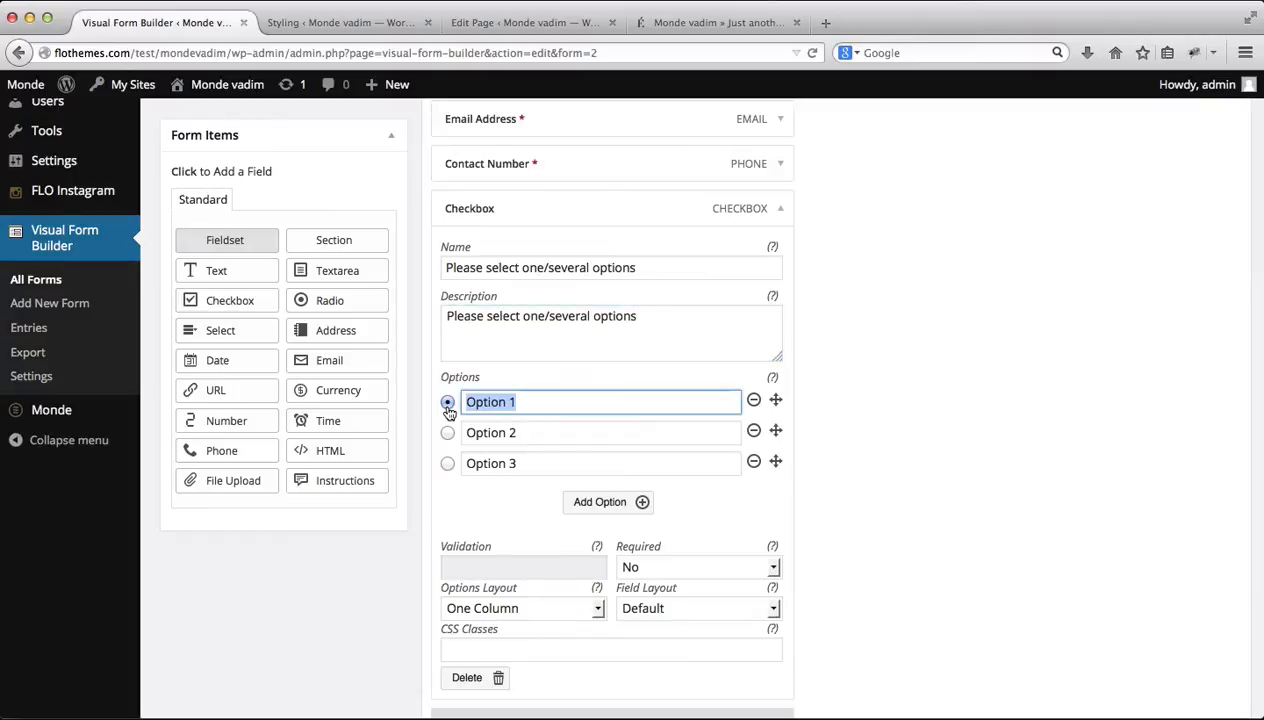
pyautogui.click(448, 434)
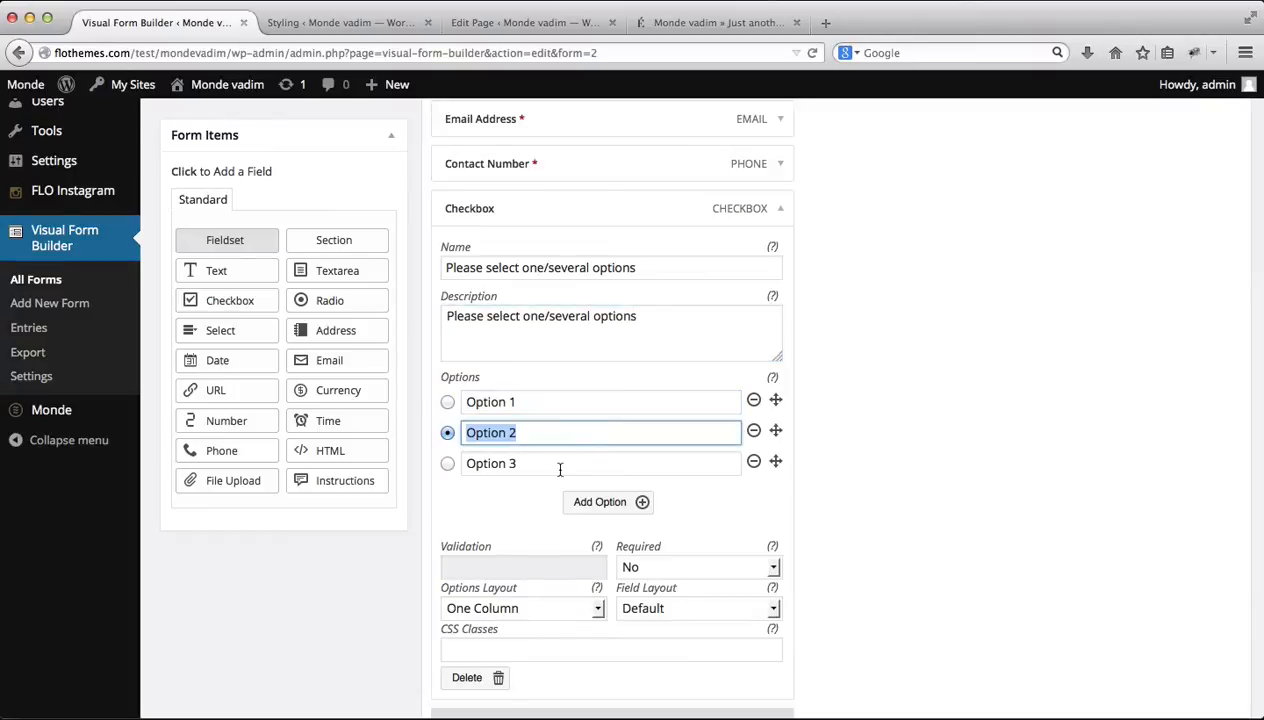
pyautogui.scroll(-2, 655, 470)
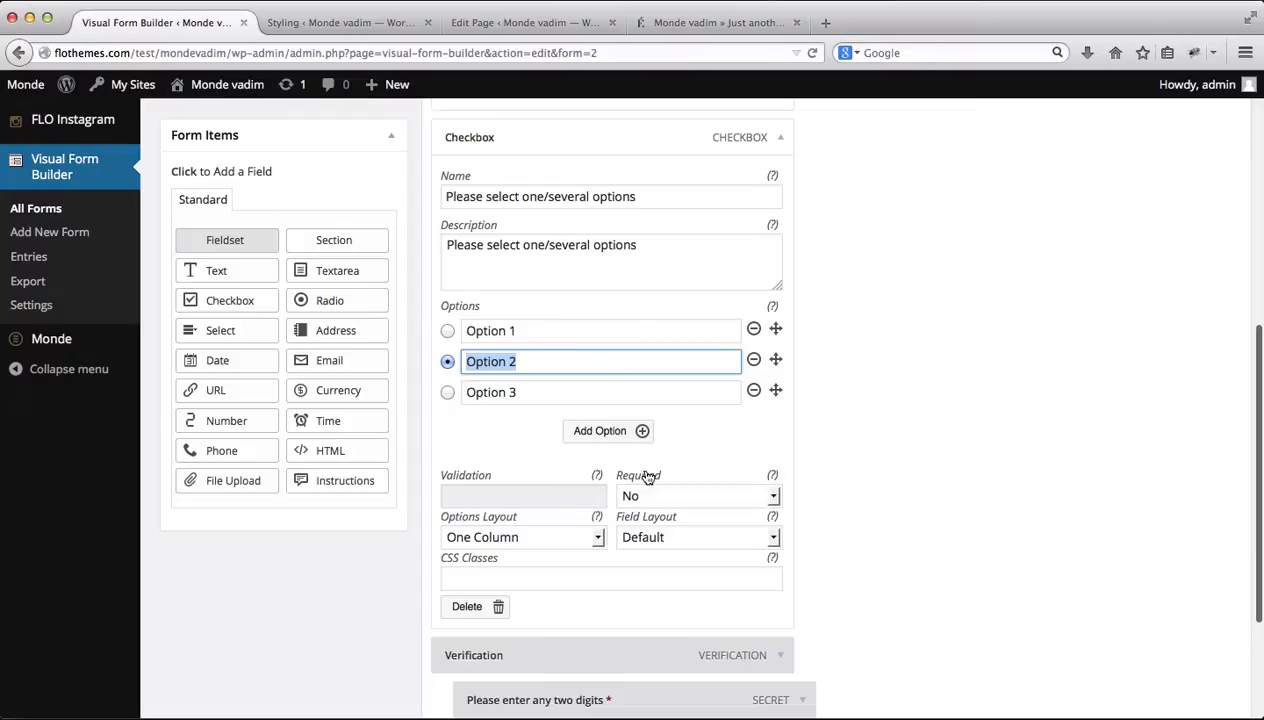
pyautogui.click(553, 497)
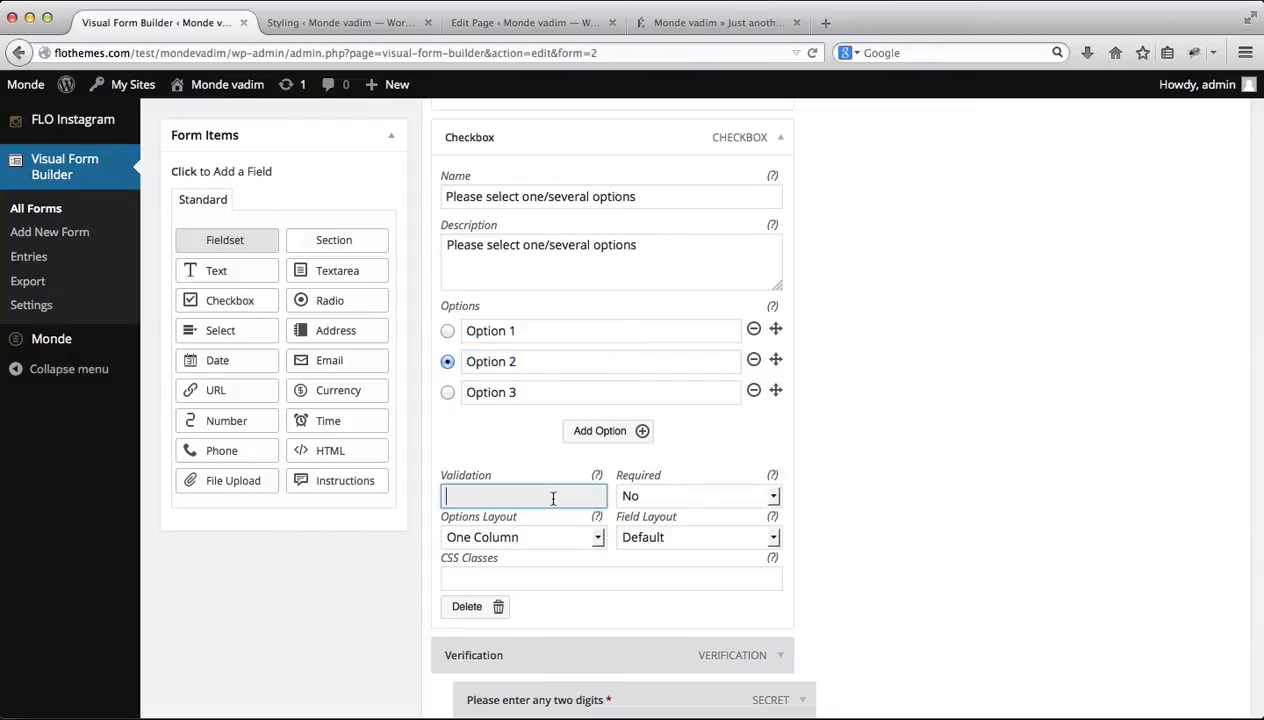
pyautogui.click(687, 500)
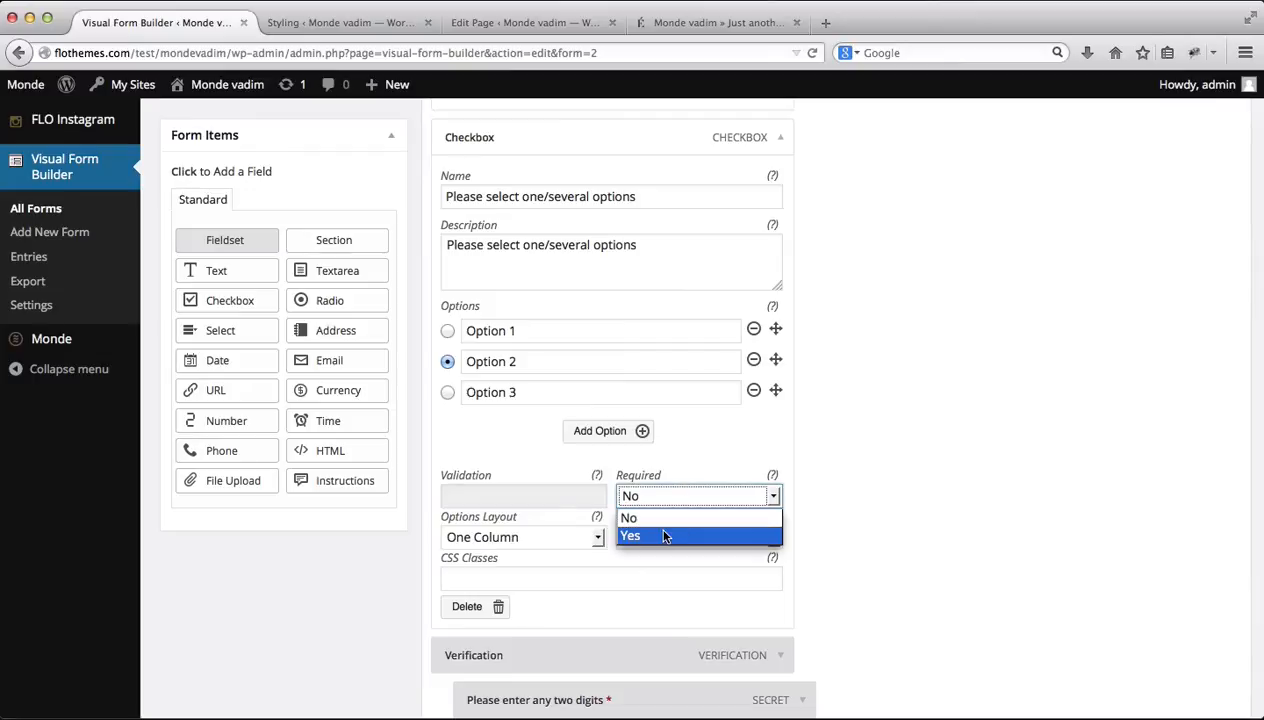
pyautogui.click(674, 516)
pyautogui.scroll(-3, 830, 470)
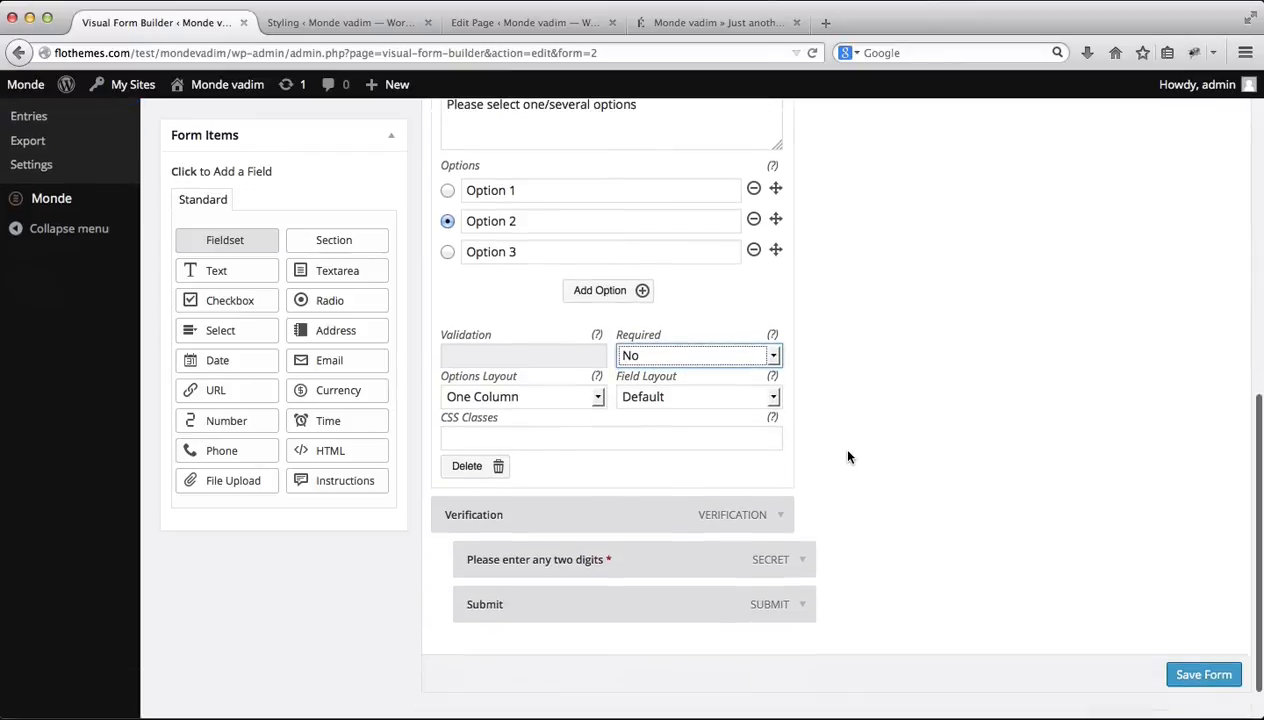
# Set the checkbox field's options layout to Three Columns and save the form
pyautogui.click(583, 400)
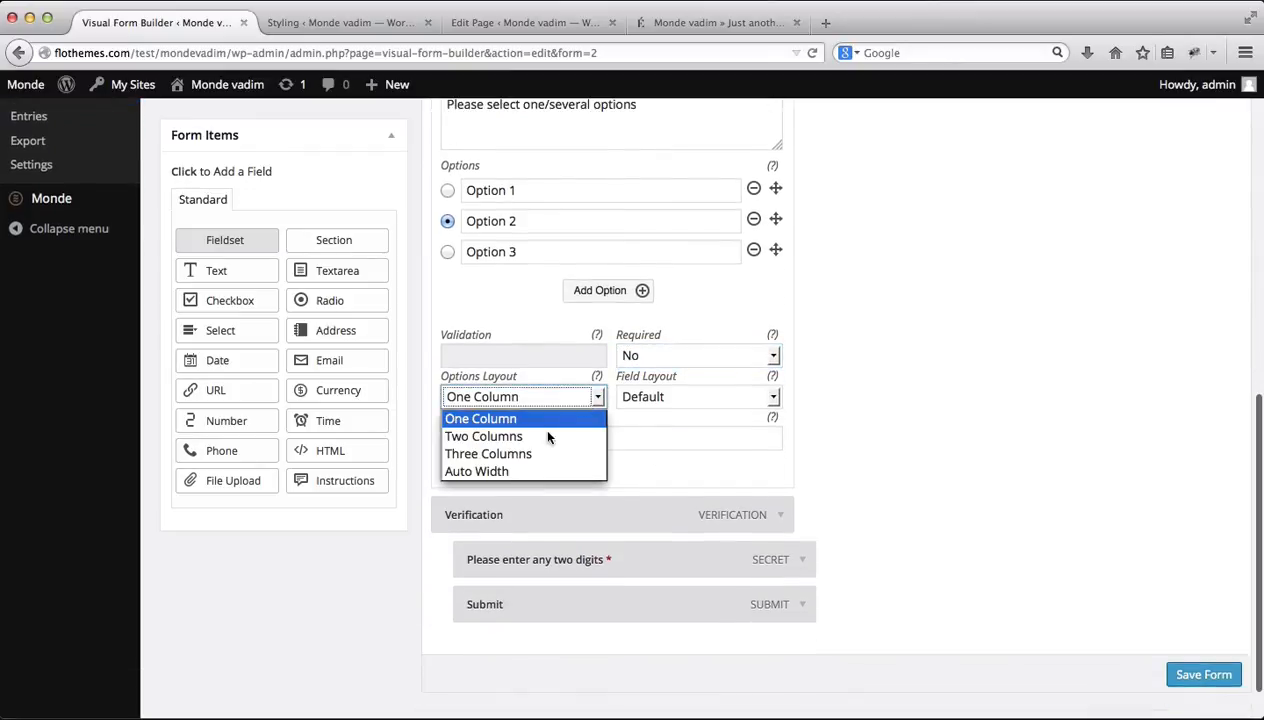
pyautogui.click(543, 457)
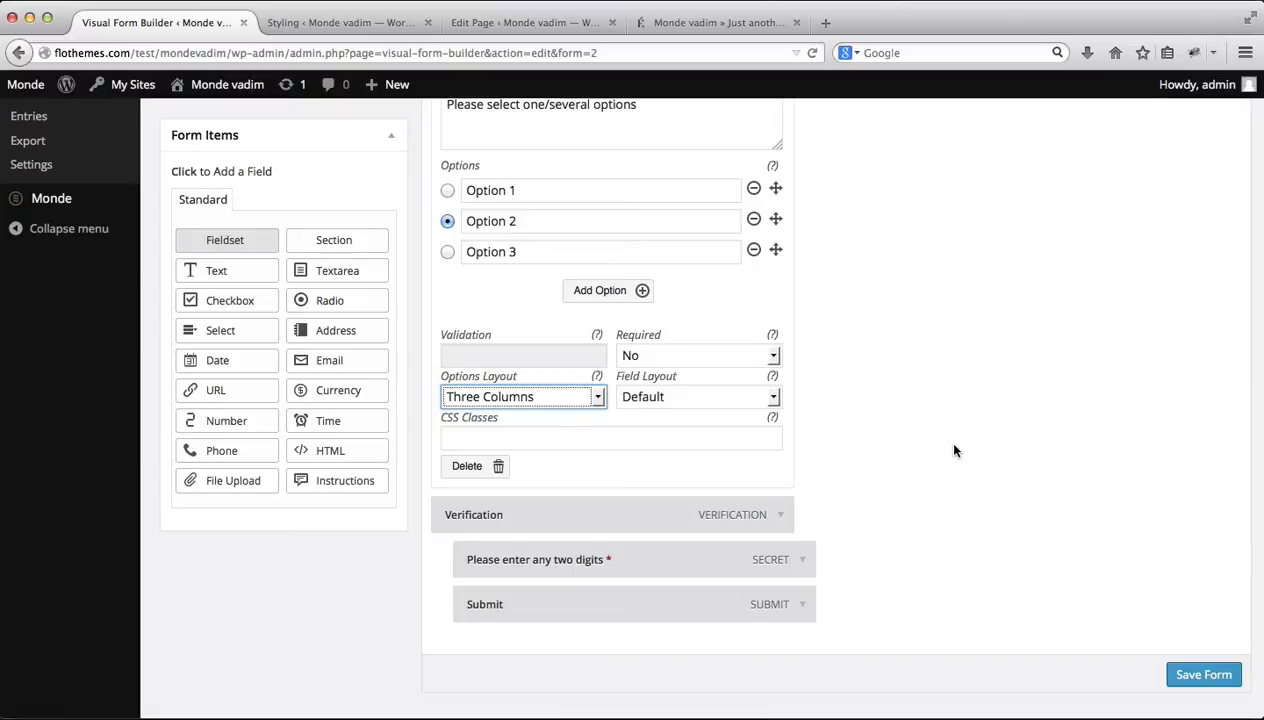
pyautogui.click(1188, 682)
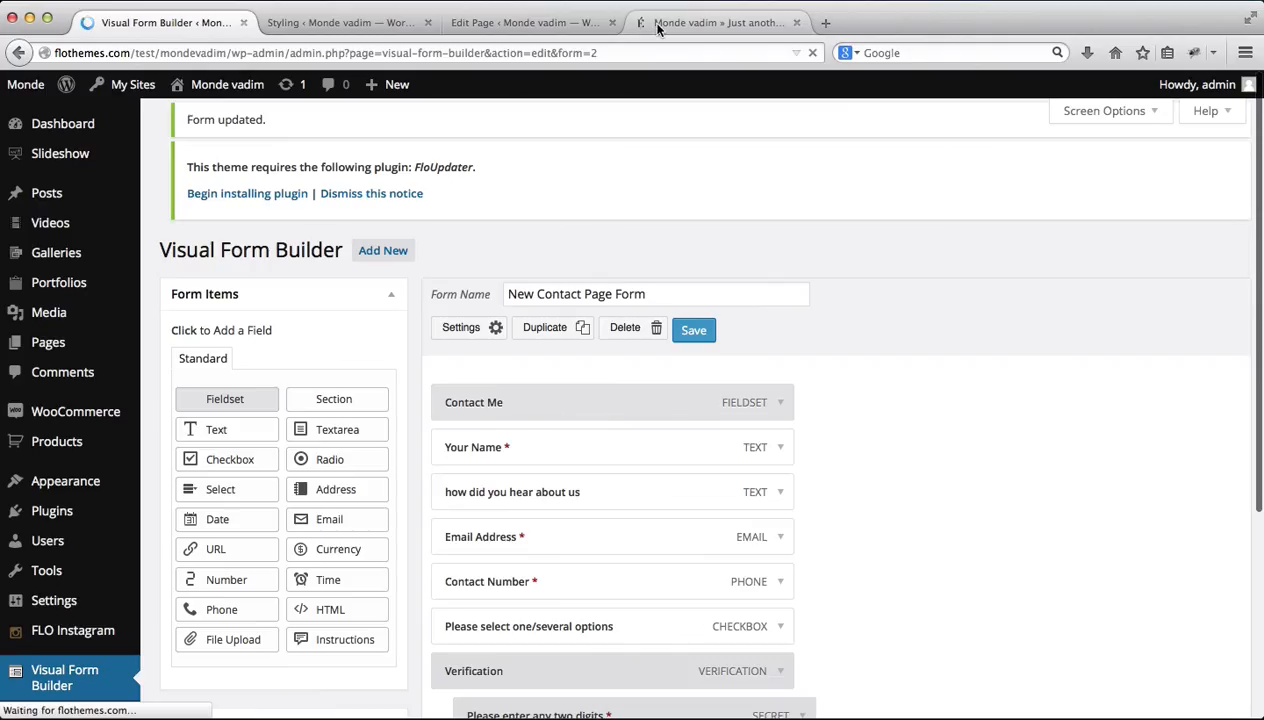
# Reload the New Contact Page and test the checkbox field by ticking Option 1 and Option 3
pyautogui.click(660, 23)
pyautogui.press('super+r')
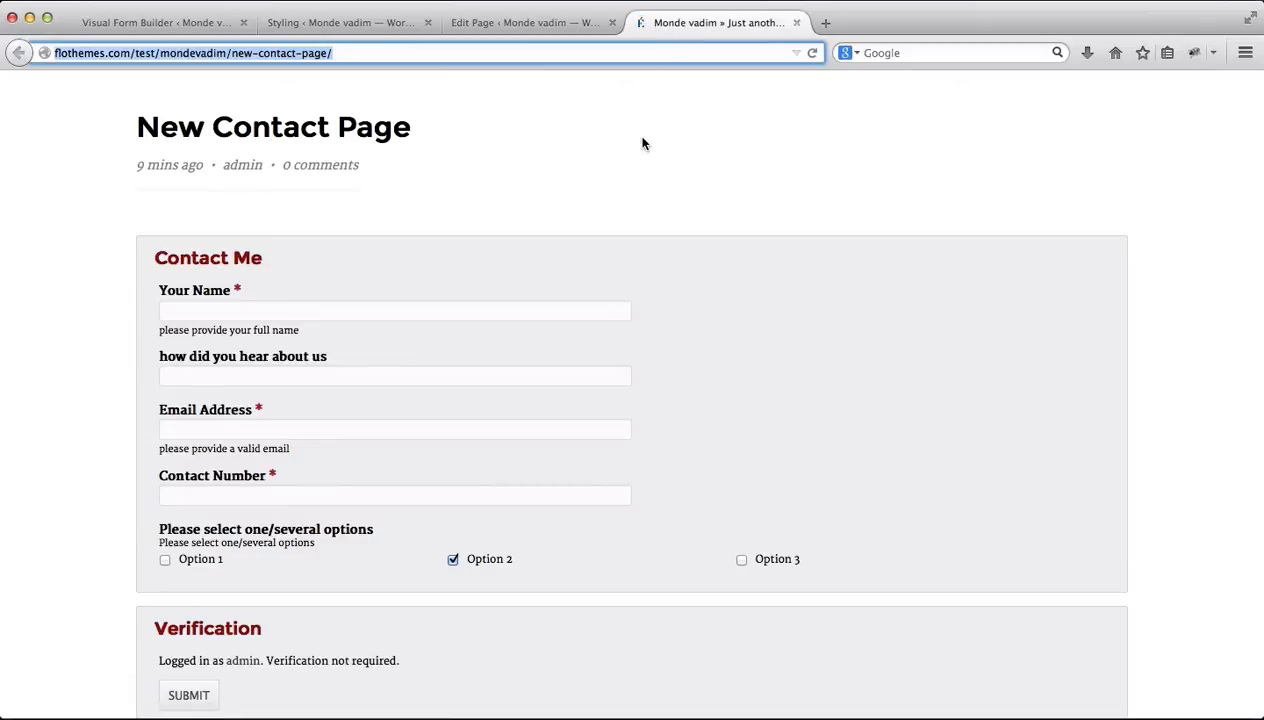
pyautogui.scroll(-1, 643, 143)
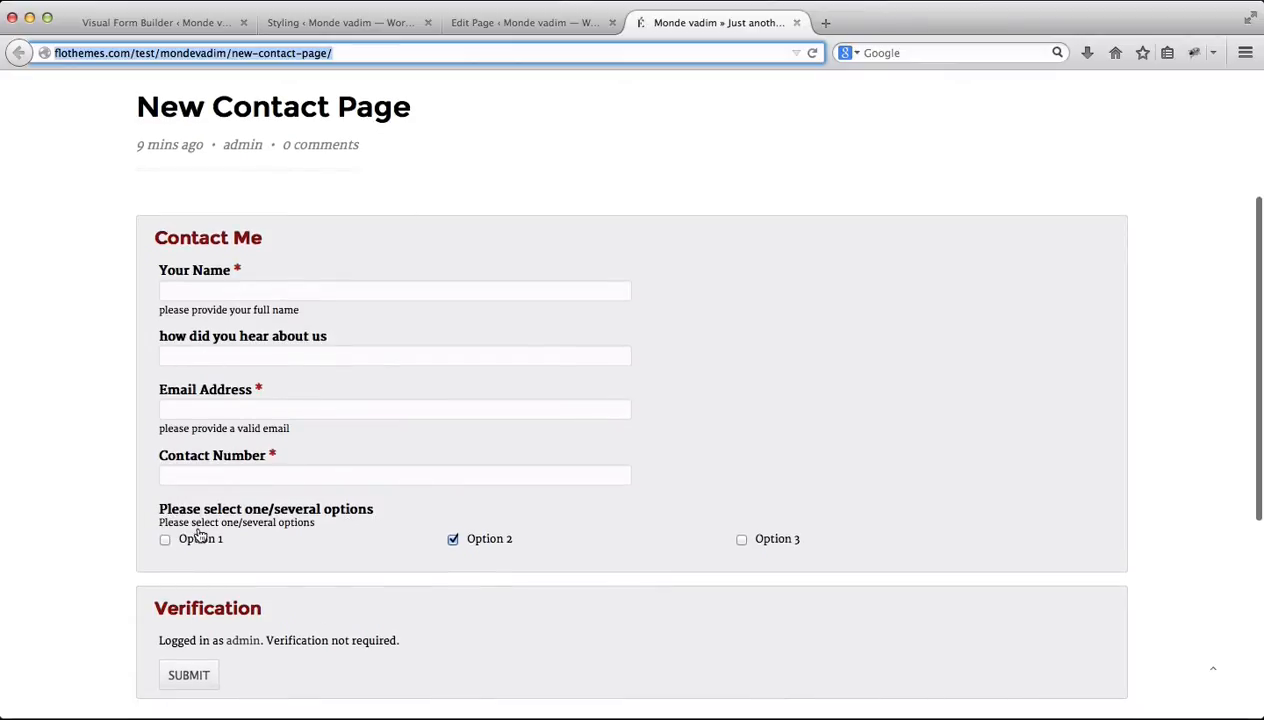
pyautogui.click(166, 539)
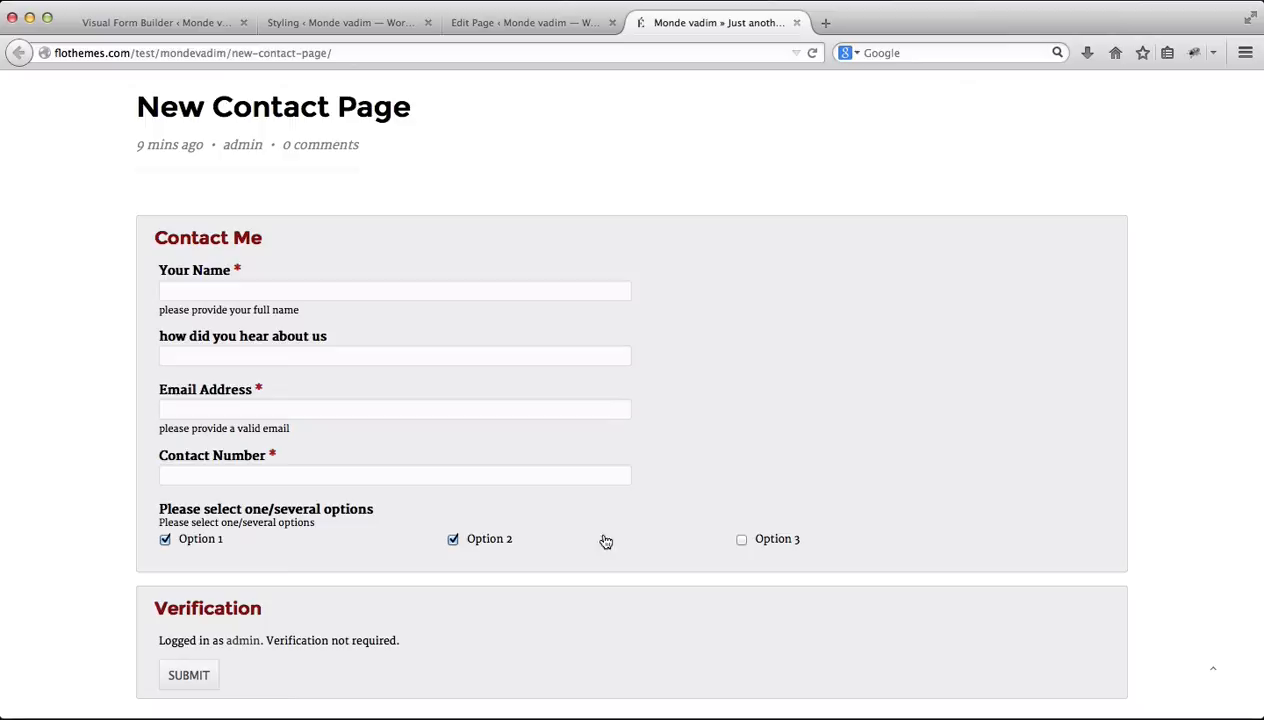
pyautogui.click(743, 542)
# Return to the form builder and review the available form items and the form's list of fields
pyautogui.click(179, 22)
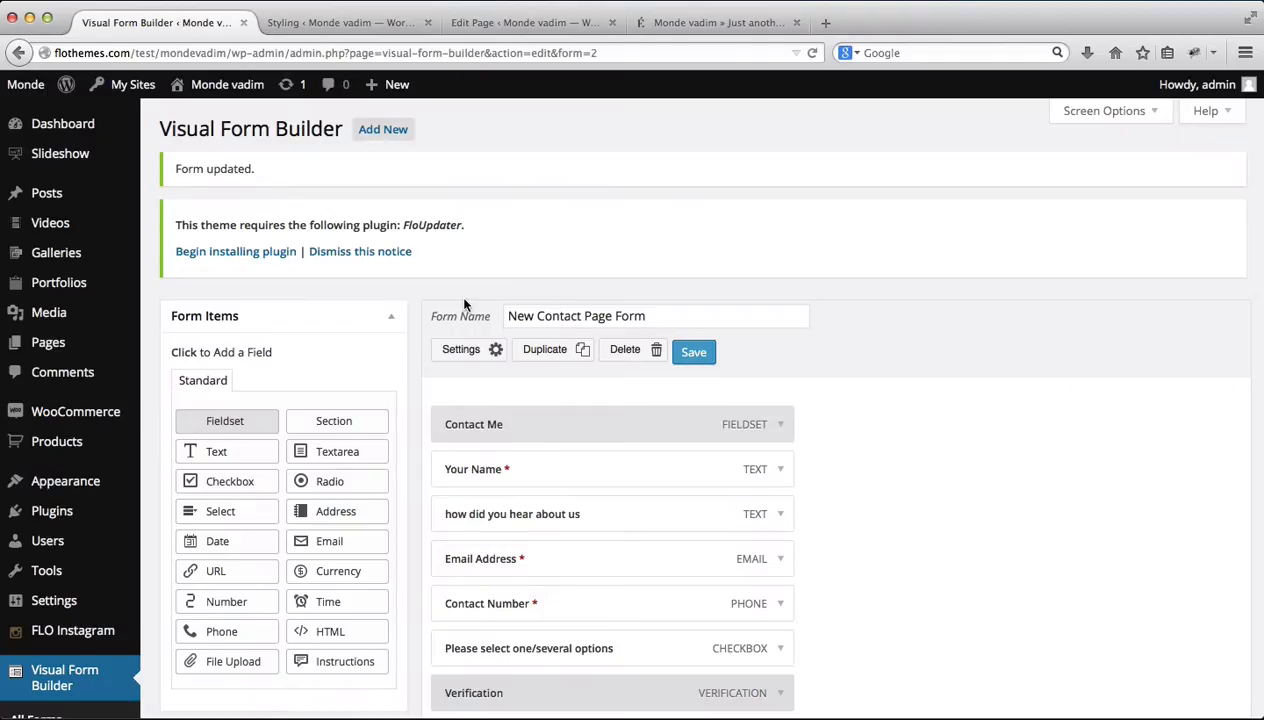
pyautogui.scroll(-2, 464, 303)
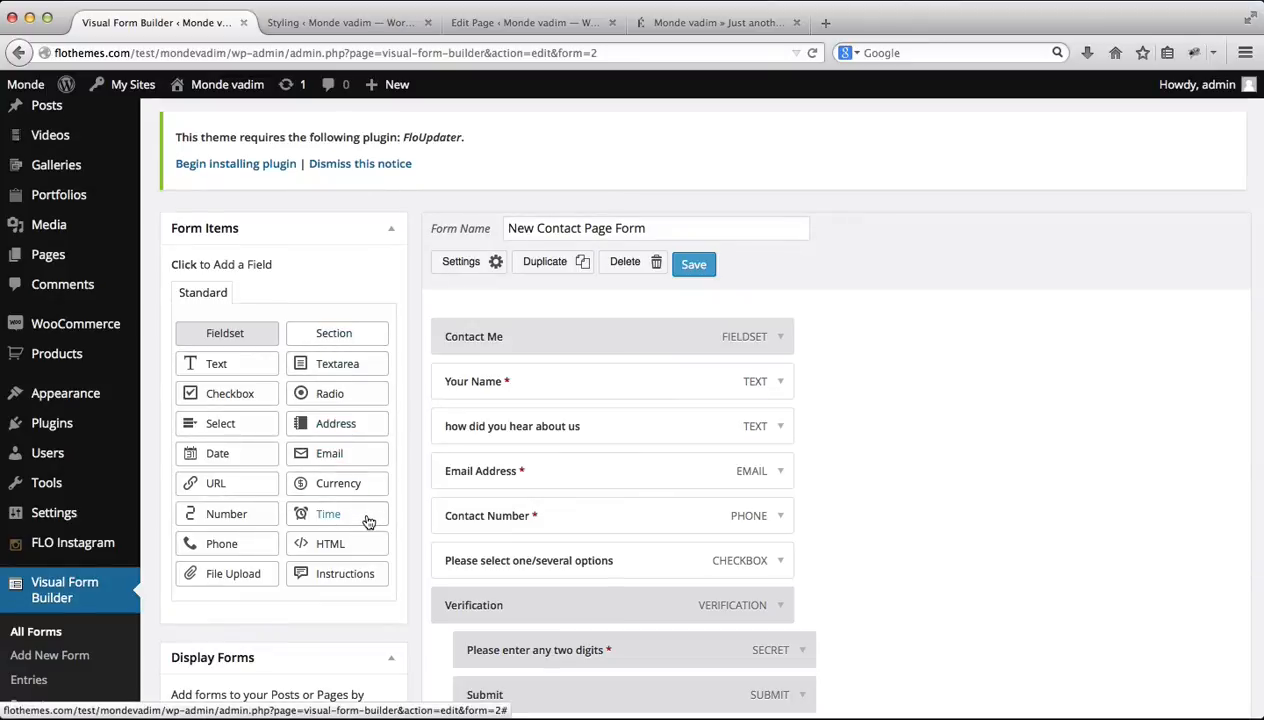
pyautogui.scroll(-2, 407, 494)
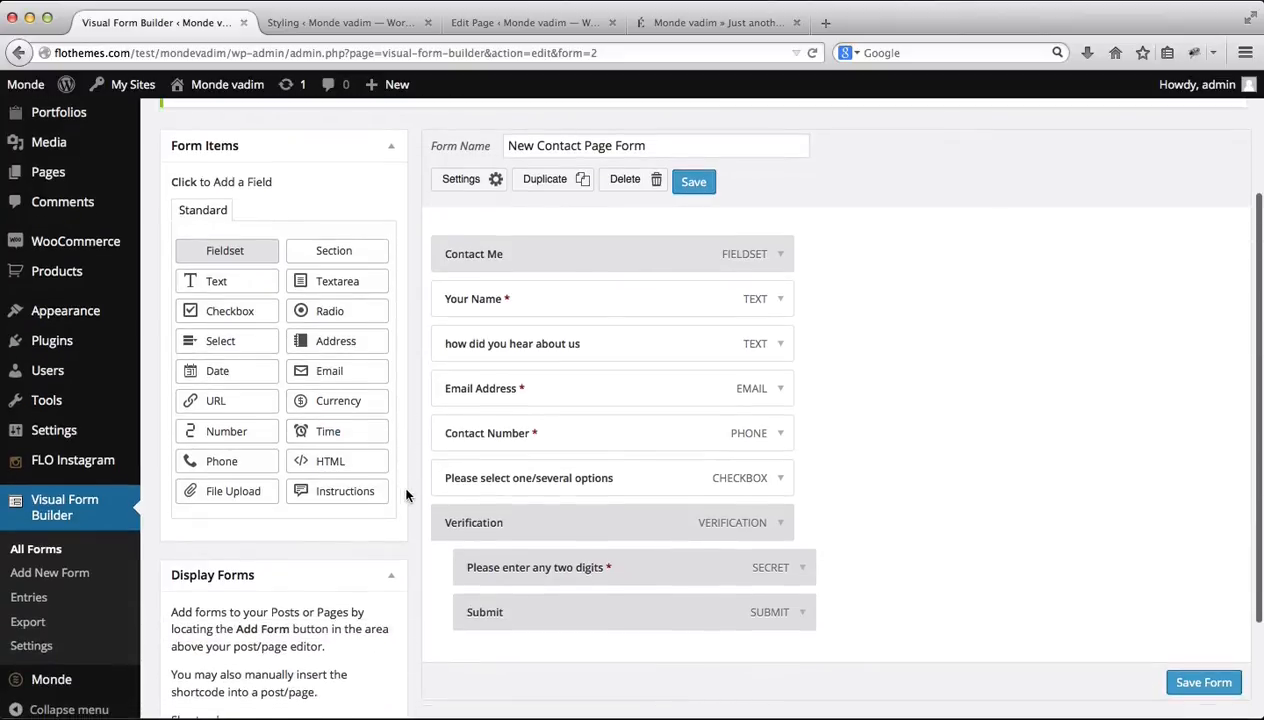
pyautogui.scroll(-1, 407, 494)
pyautogui.scroll(4, 407, 494)
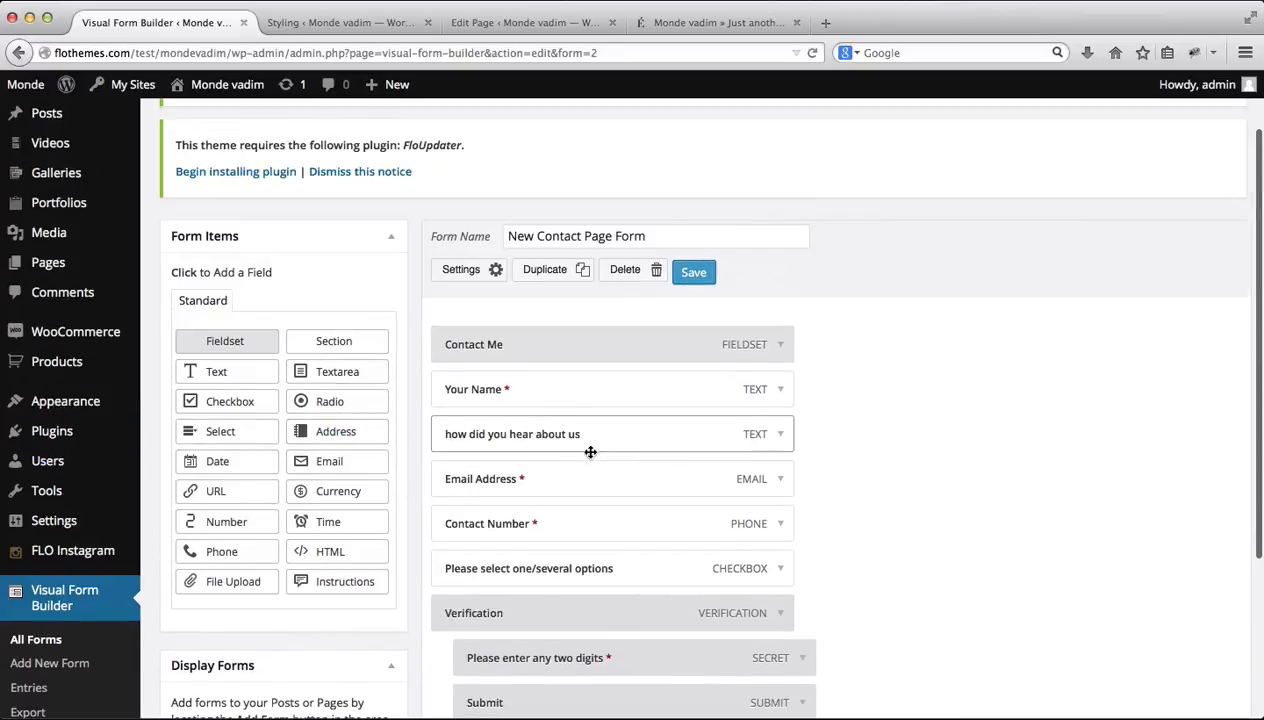
pyautogui.click(345, 408)
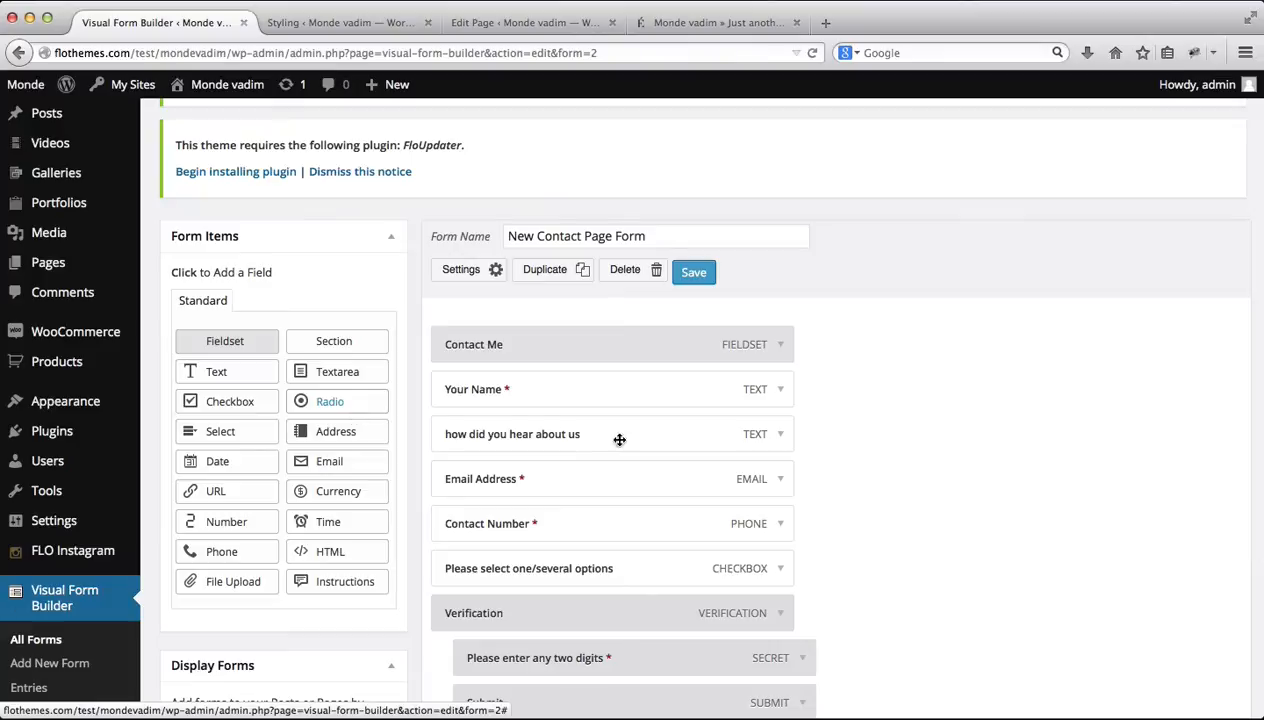
pyautogui.scroll(-1, 725, 474)
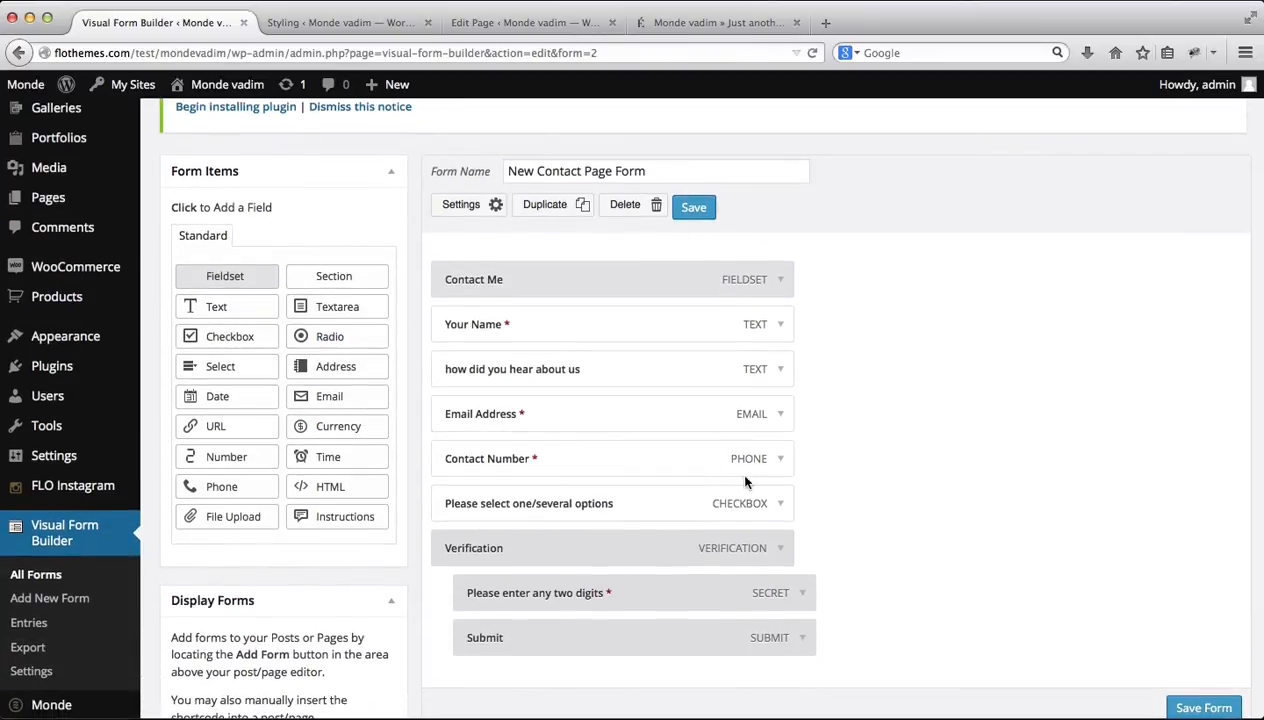
# Set the Your Name field's layout to Left Half and collapse its settings
pyautogui.click(780, 324)
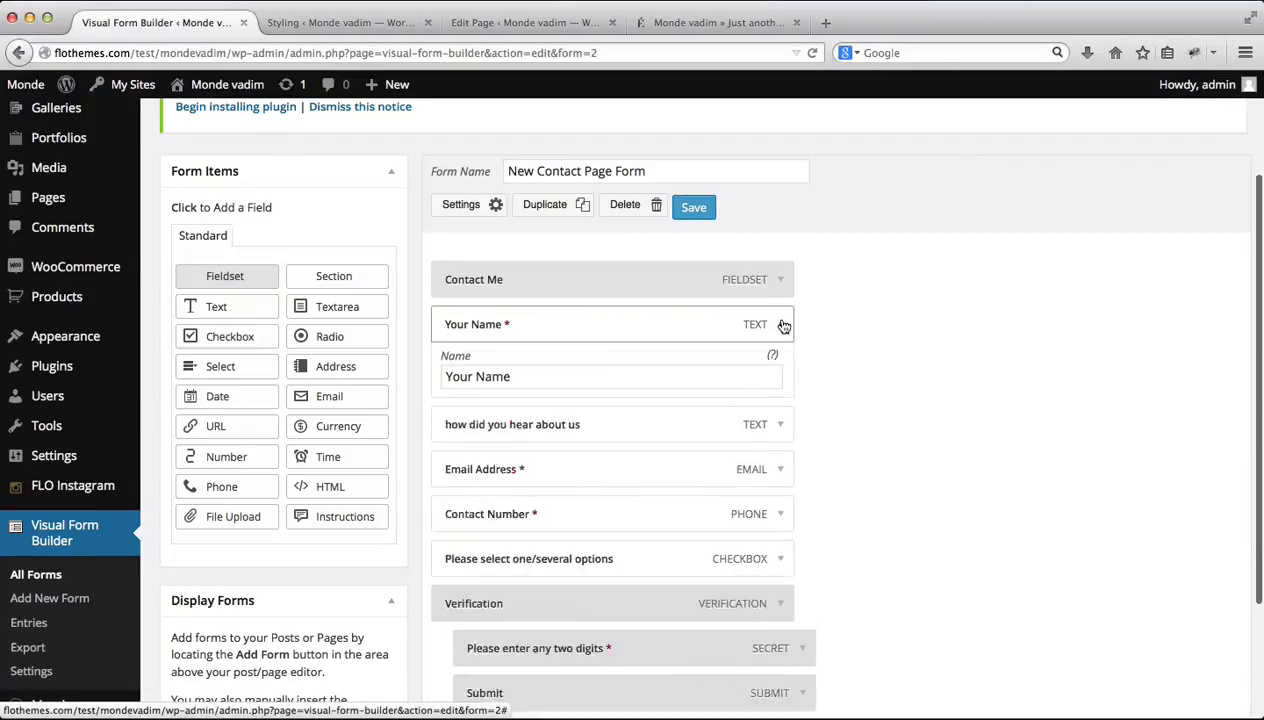
pyautogui.click(727, 560)
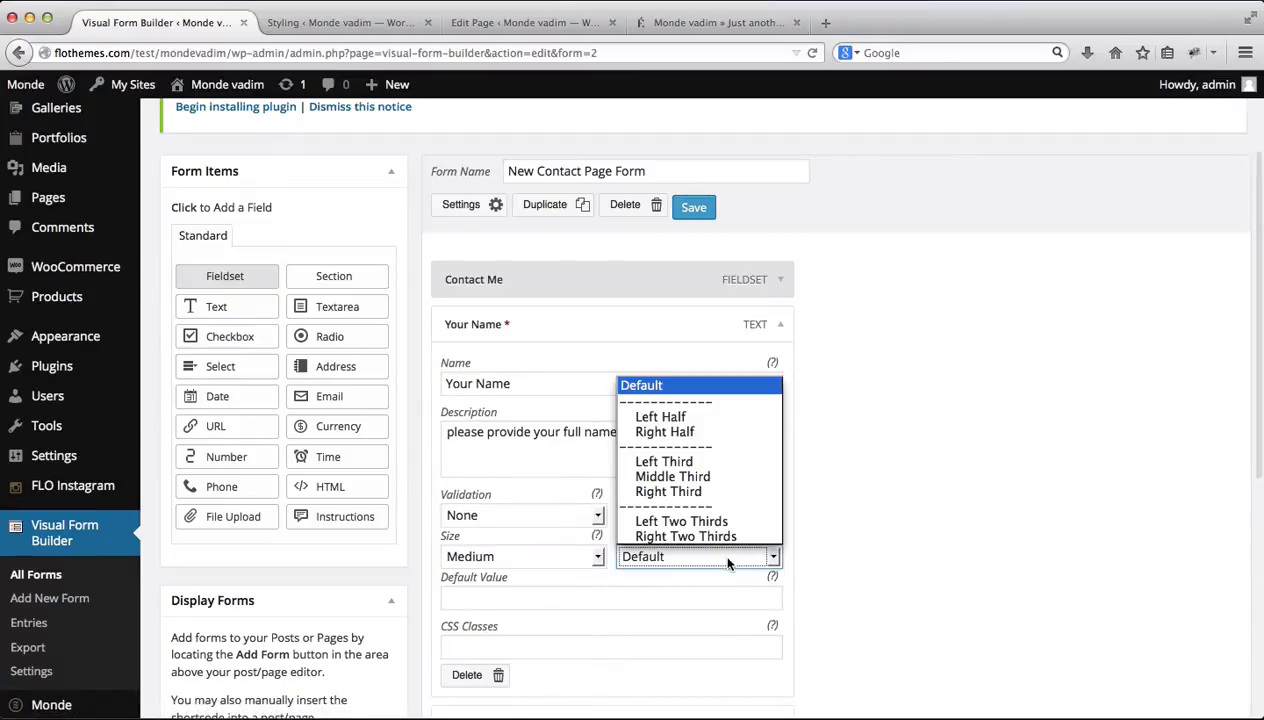
pyautogui.click(701, 418)
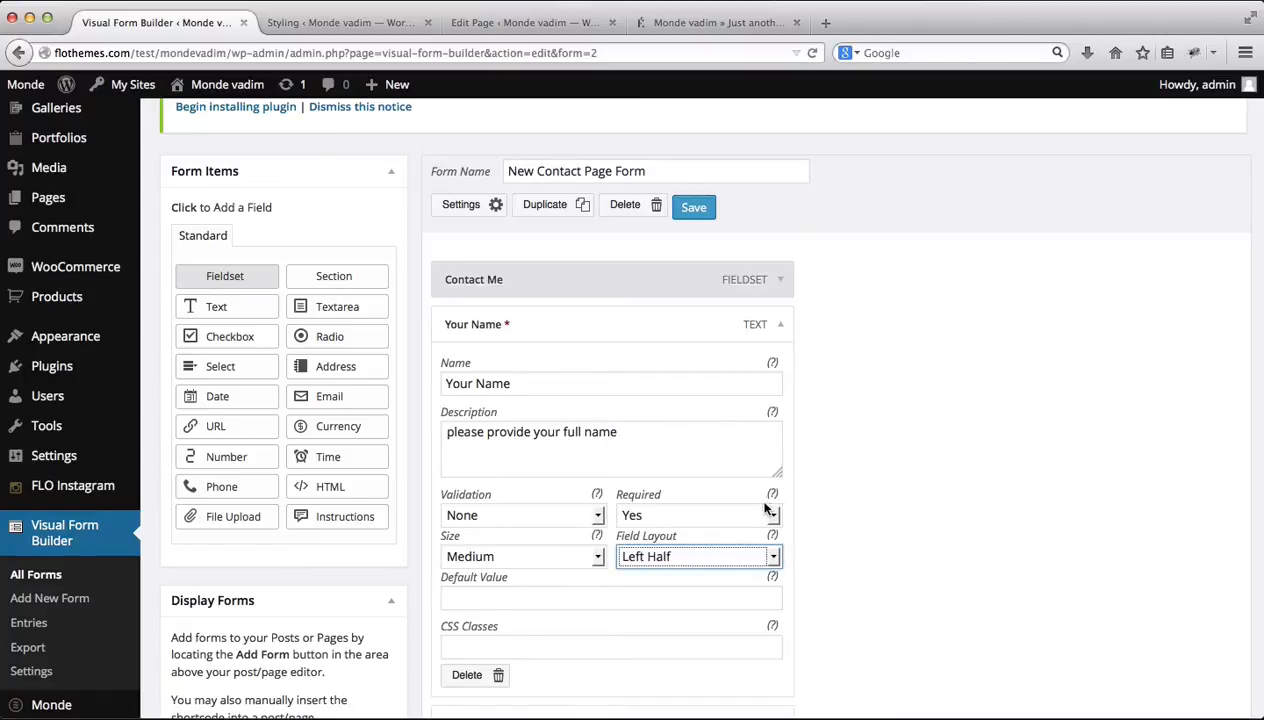
pyautogui.scroll(-2, 810, 495)
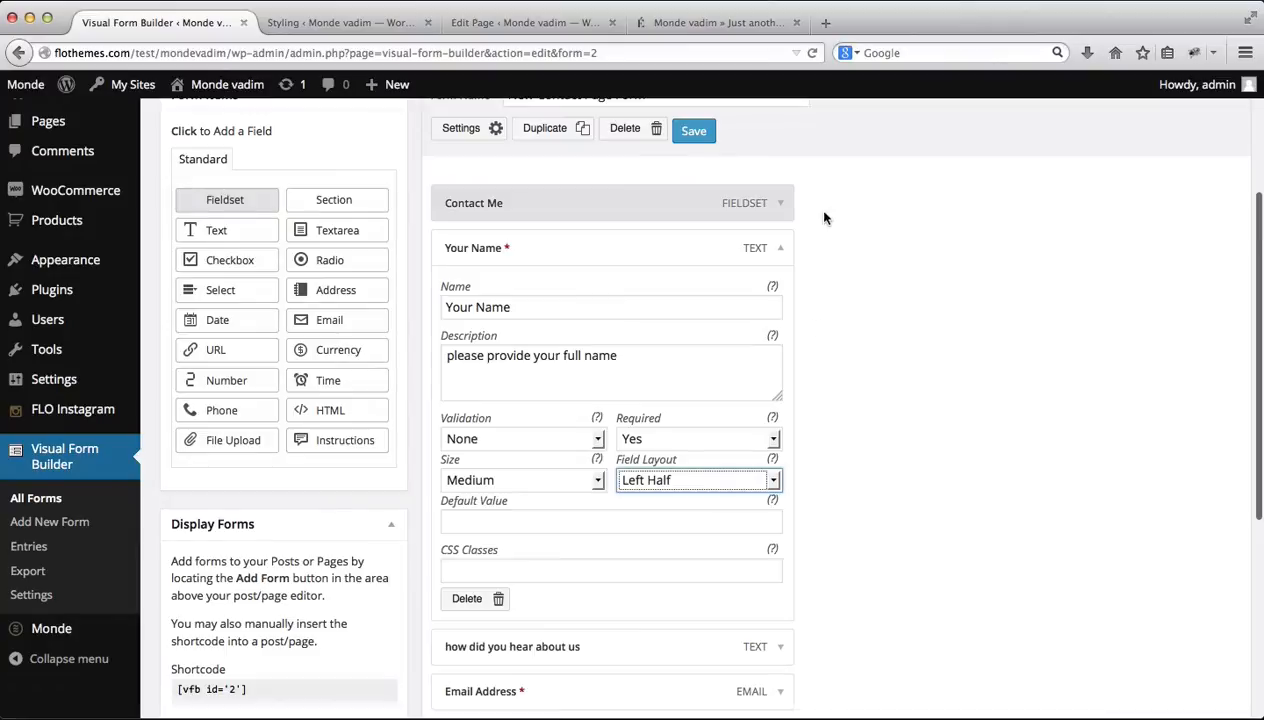
pyautogui.click(780, 250)
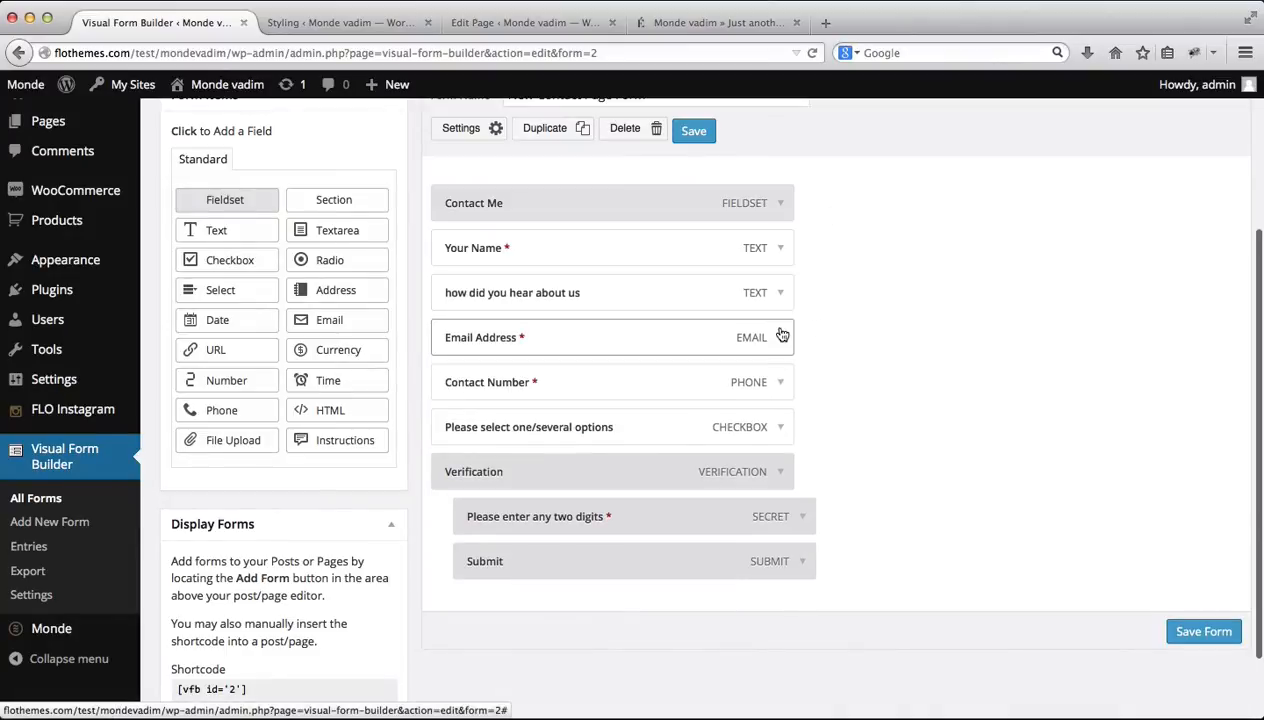
# Set the layout of the "how did you hear about us" field to Right Half
pyautogui.click(780, 296)
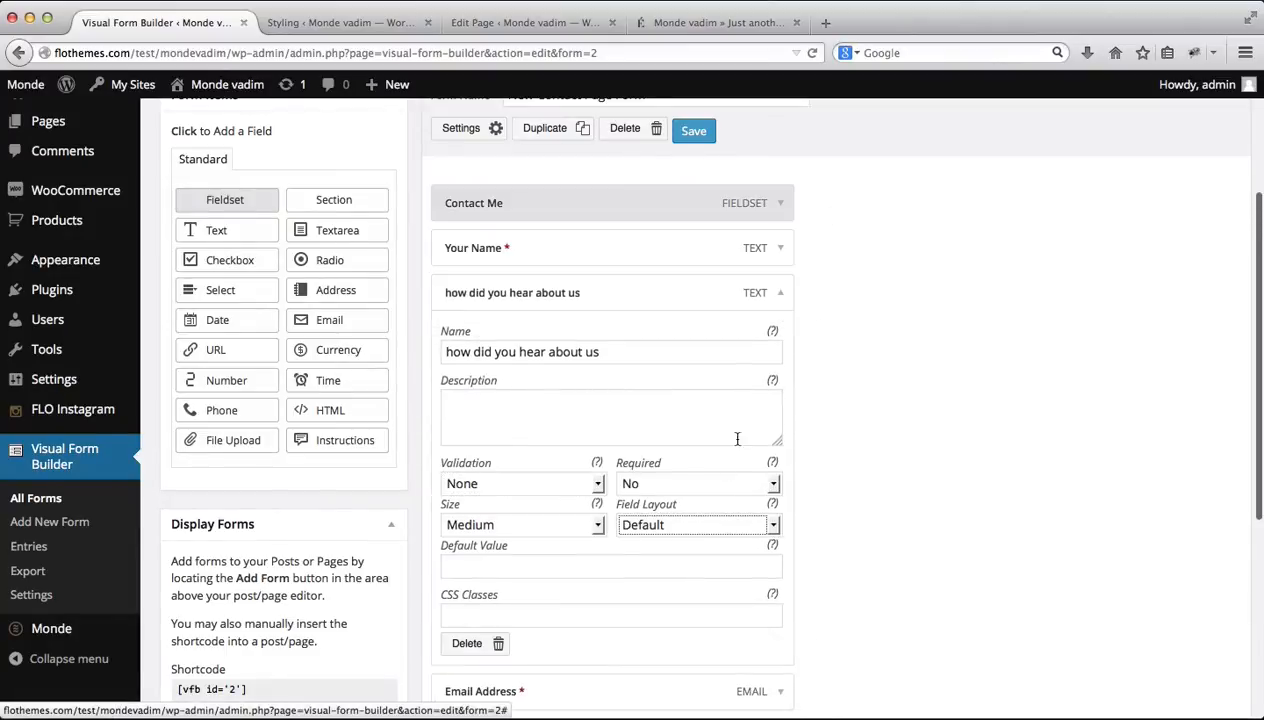
pyautogui.click(716, 522)
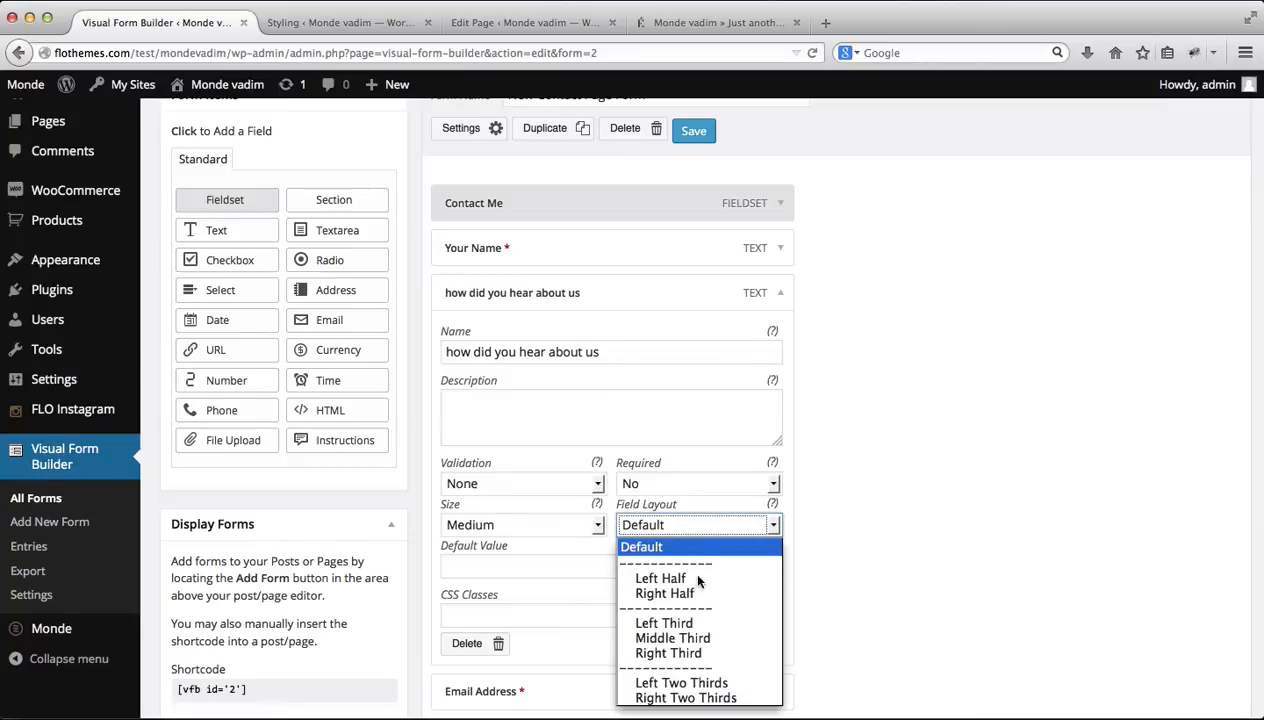
pyautogui.click(706, 594)
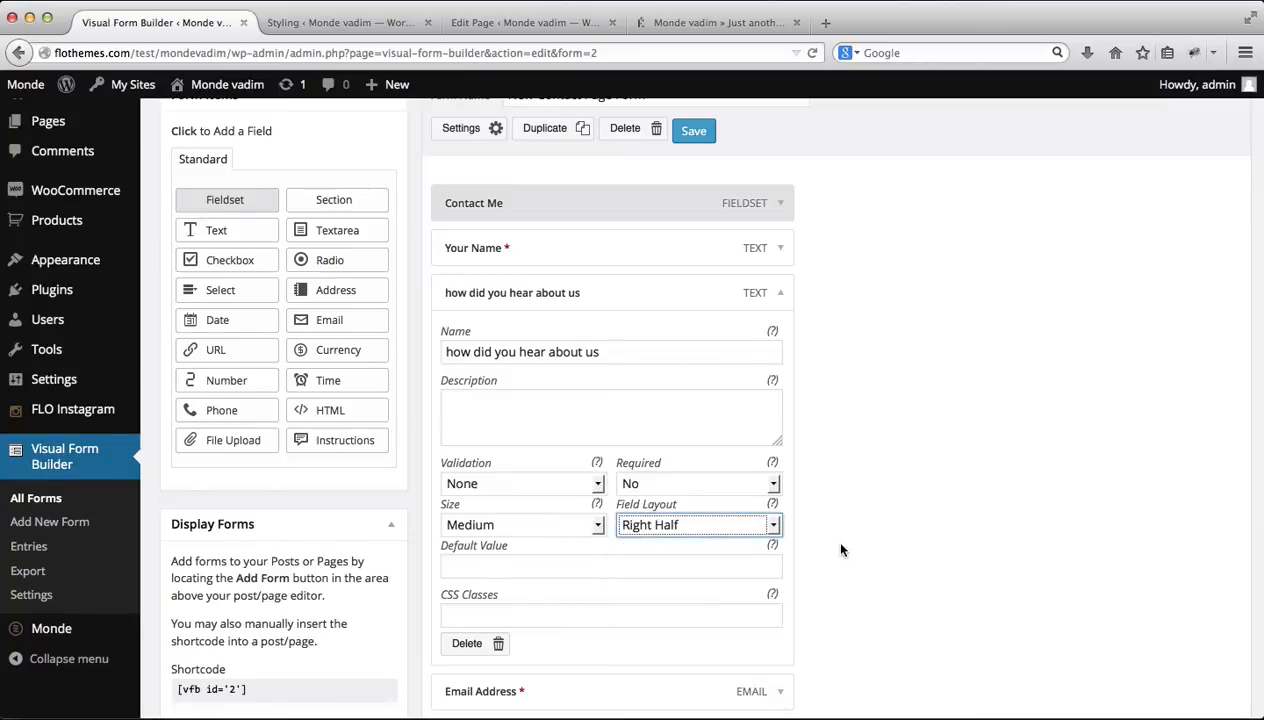
# Set the Email Address field's layout to Left Half
pyautogui.scroll(-5, 841, 549)
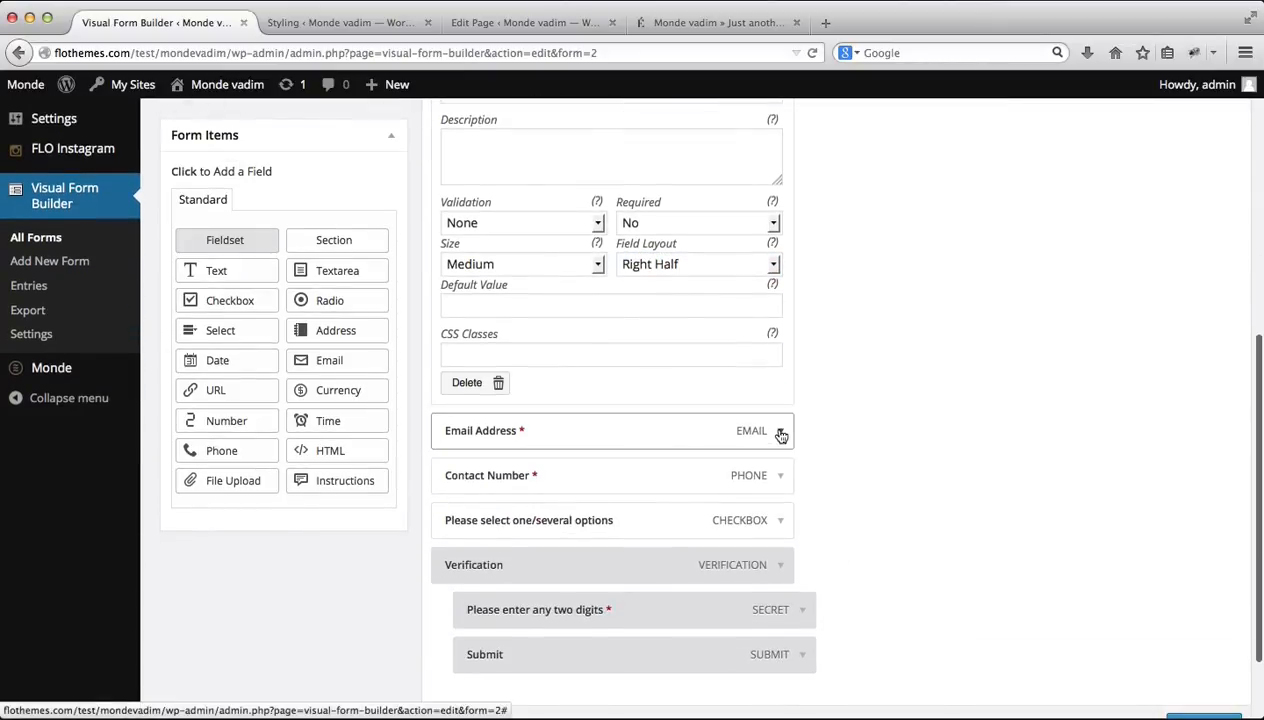
pyautogui.click(780, 433)
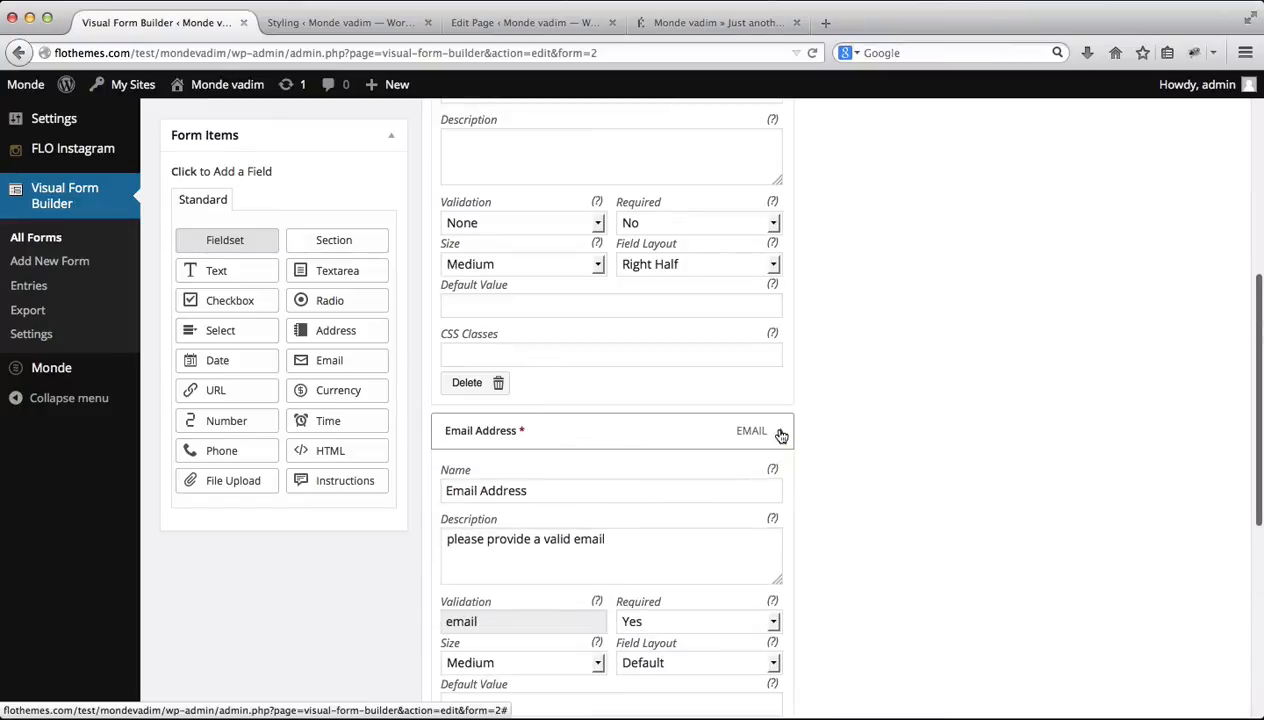
pyautogui.click(712, 668)
pyautogui.click(666, 515)
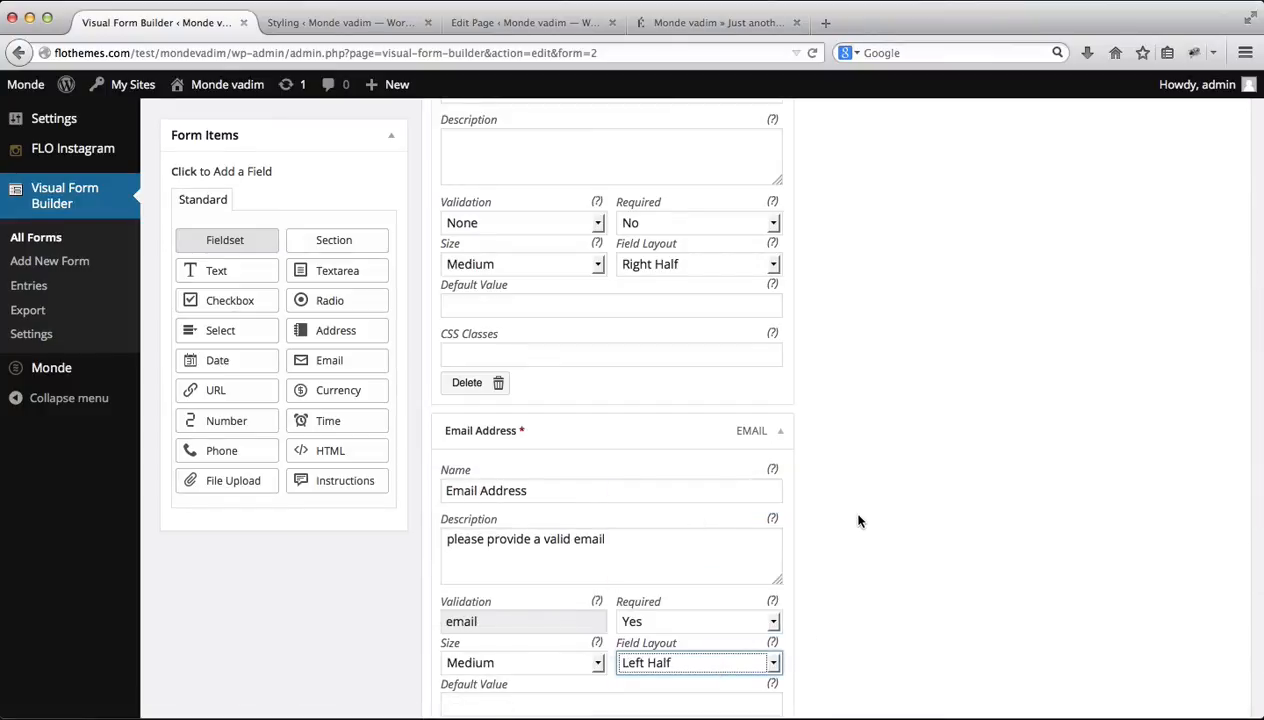
# Set the Contact Number field's layout to Right Half
pyautogui.scroll(-5, 858, 520)
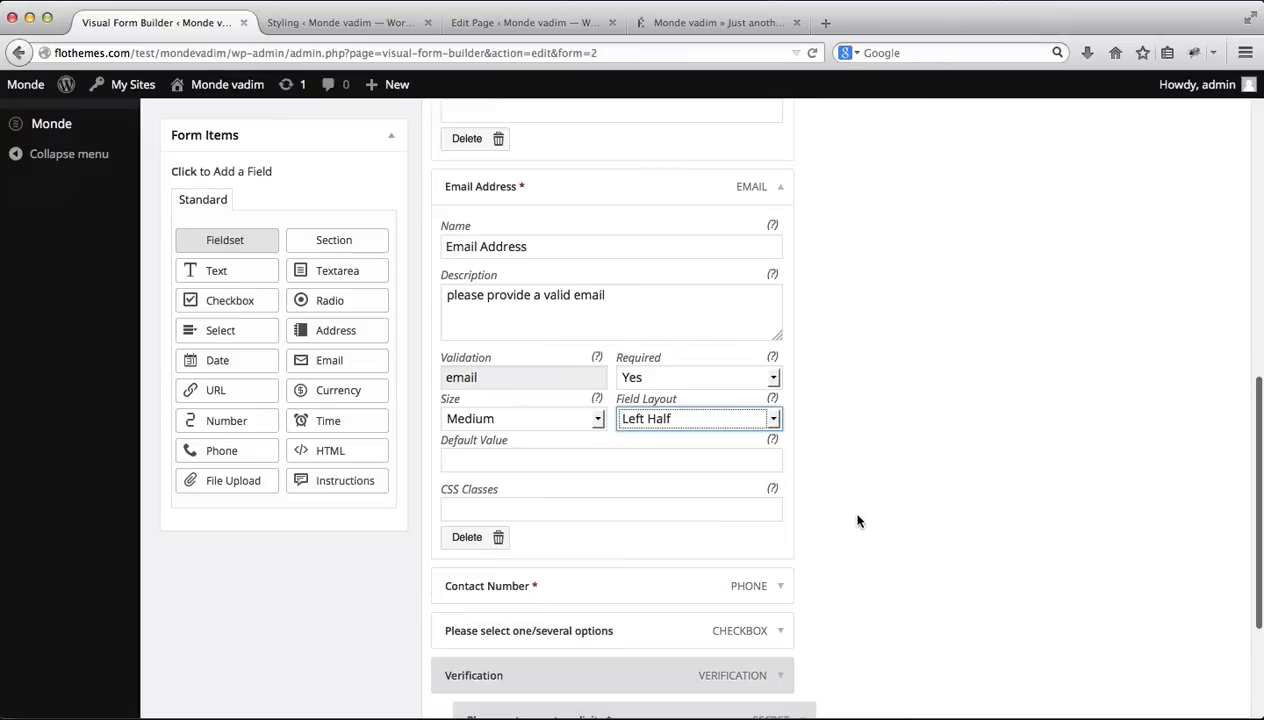
pyautogui.click(781, 585)
pyautogui.scroll(-4, 787, 589)
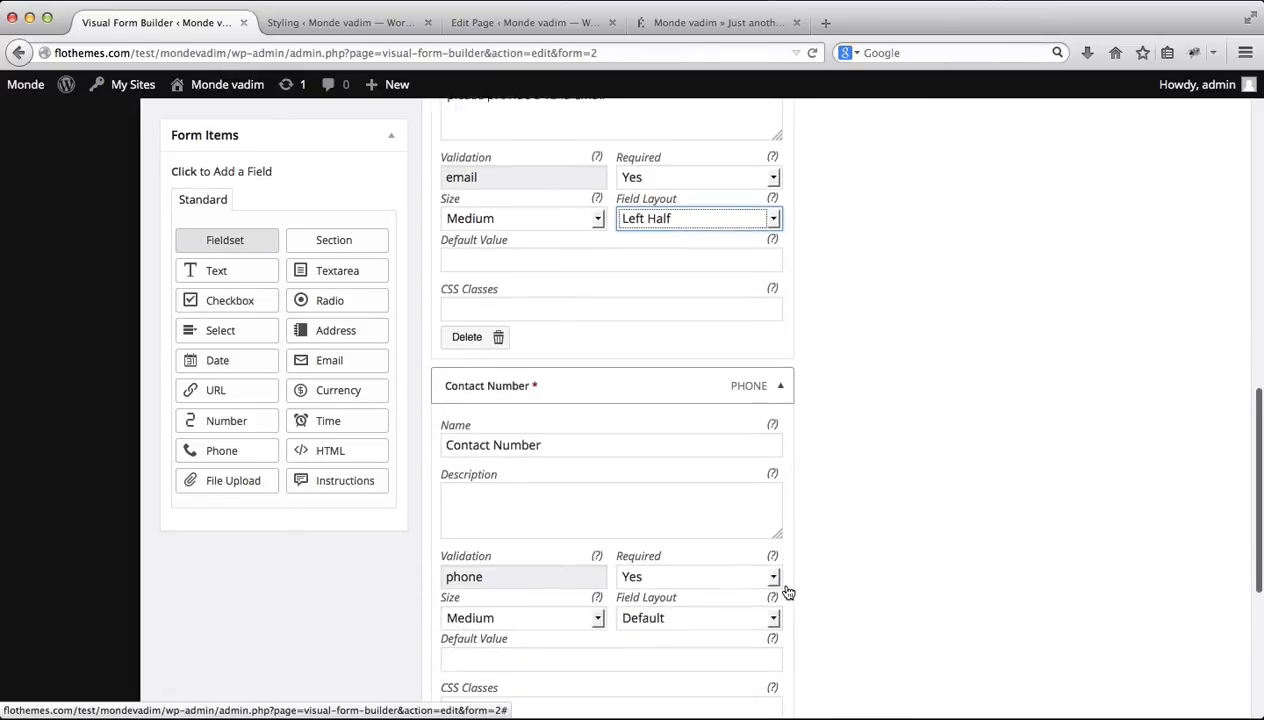
pyautogui.click(738, 608)
pyautogui.press('Escape')
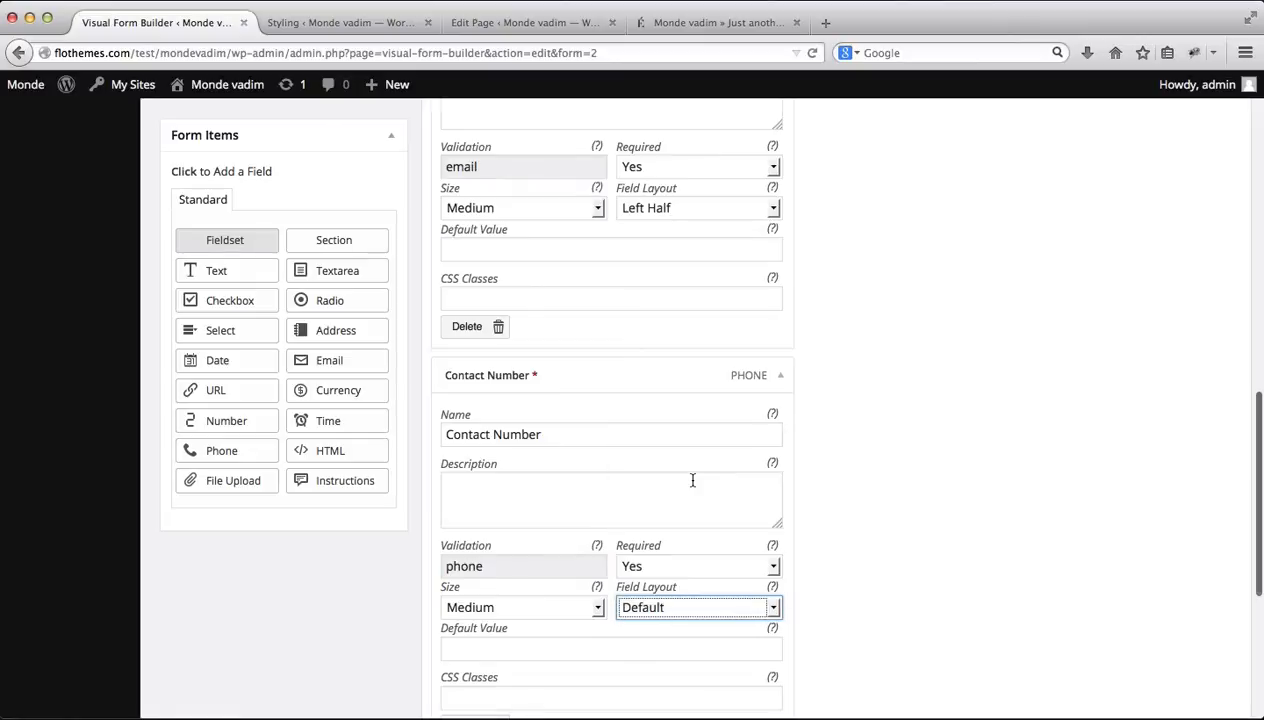
pyautogui.press('Down')
pyautogui.press('Down')
pyautogui.scroll(-6, 937, 491)
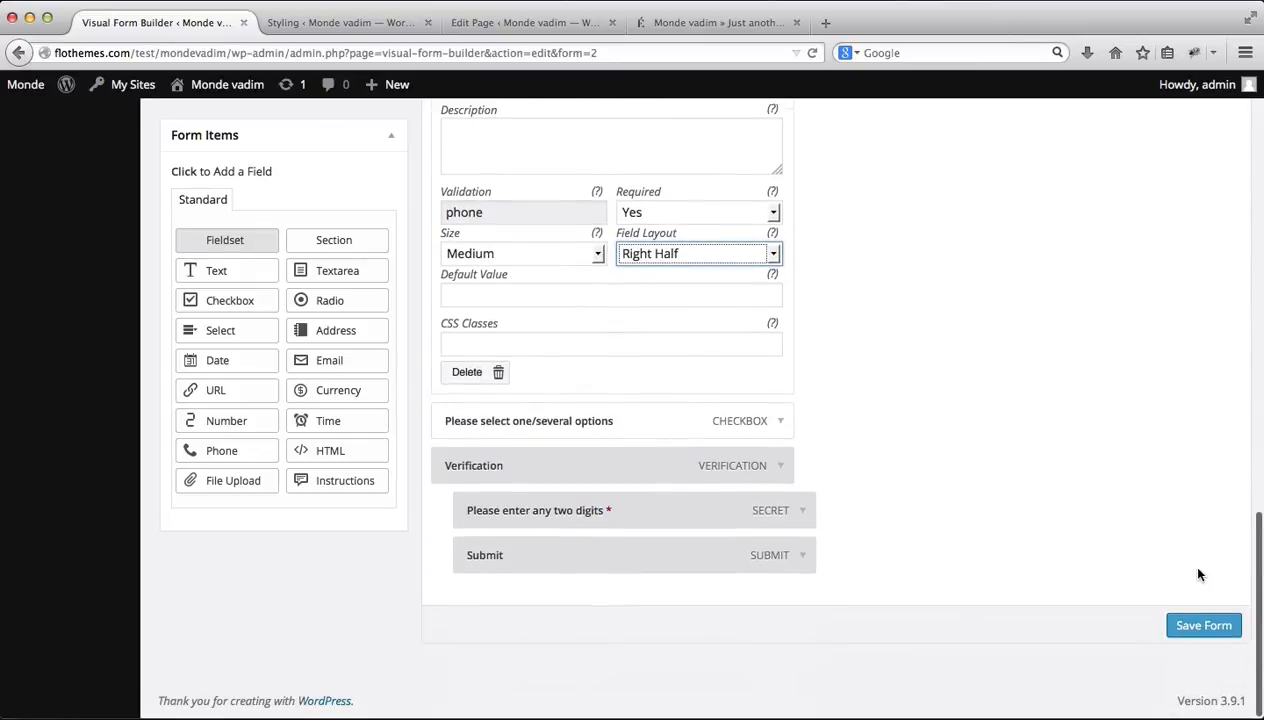
# Save the form and reload the live New Contact Page to check the field layout
pyautogui.click(1200, 628)
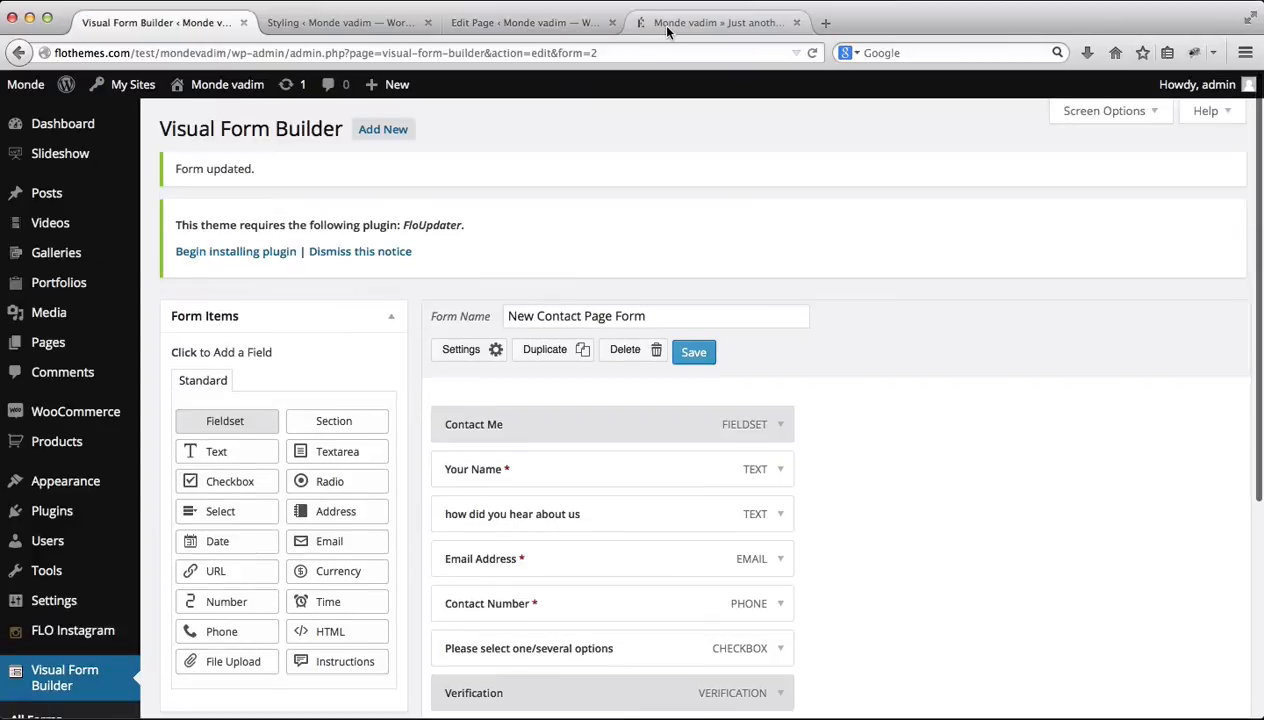
pyautogui.click(665, 26)
pyautogui.press('super+r')
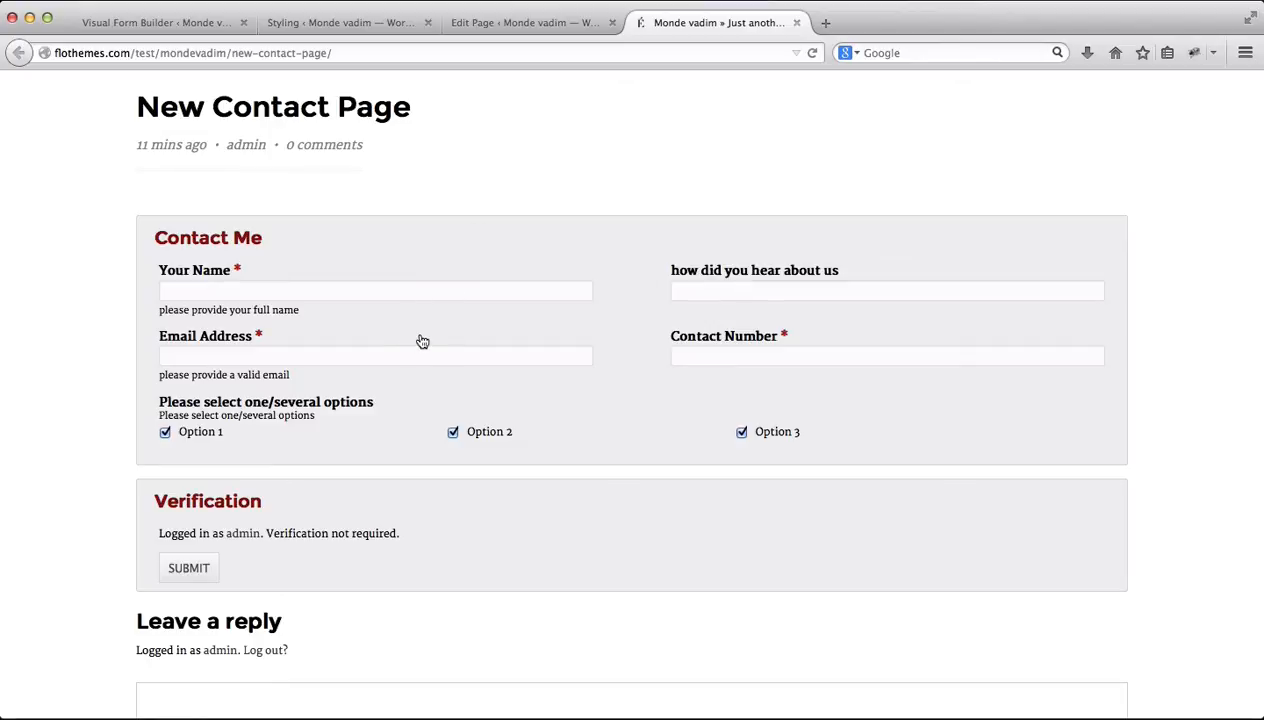
# Back in the form builder, review the Your Name field's layout options, keep Left Half and save the form
pyautogui.click(178, 23)
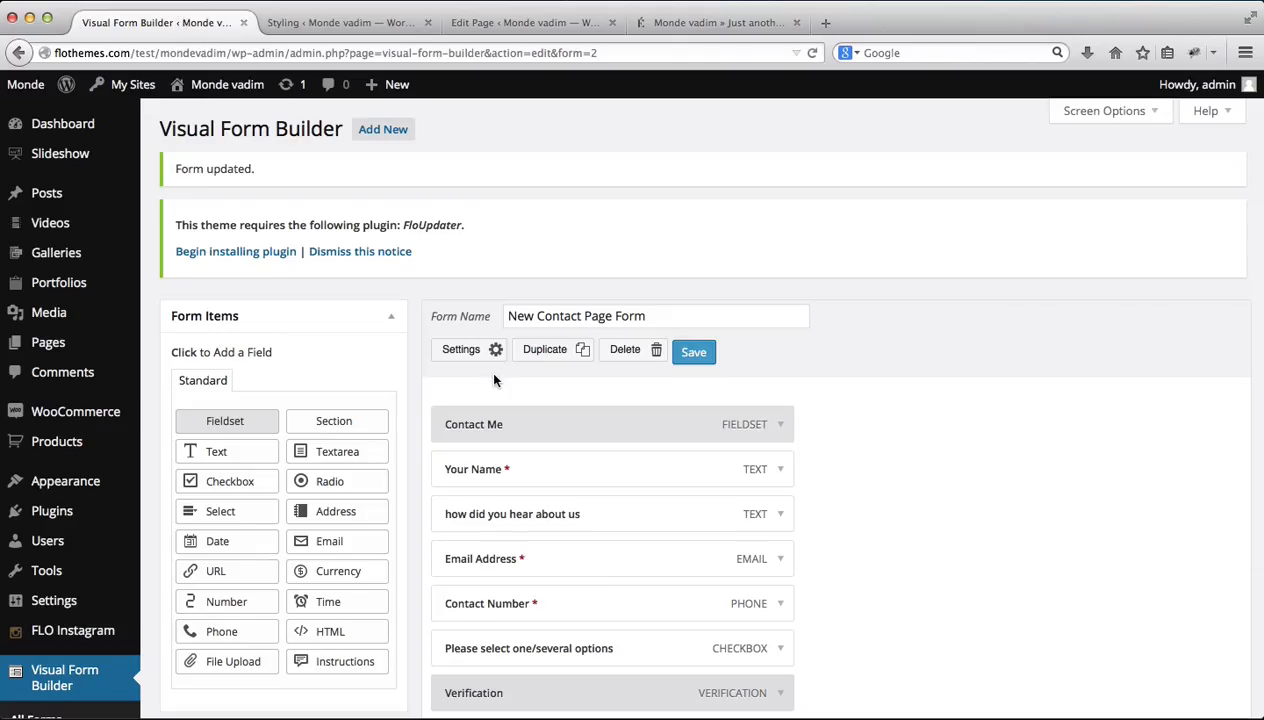
pyautogui.scroll(-2, 490, 370)
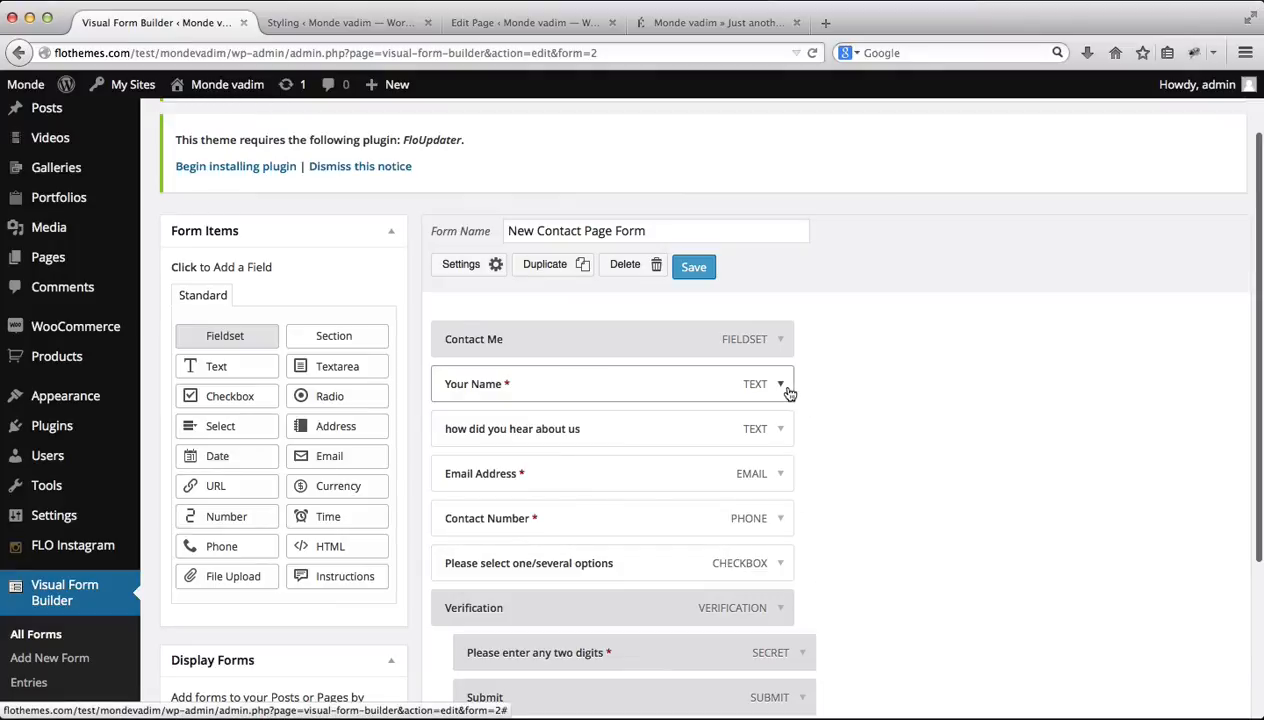
pyautogui.click(782, 388)
pyautogui.scroll(-2, 915, 466)
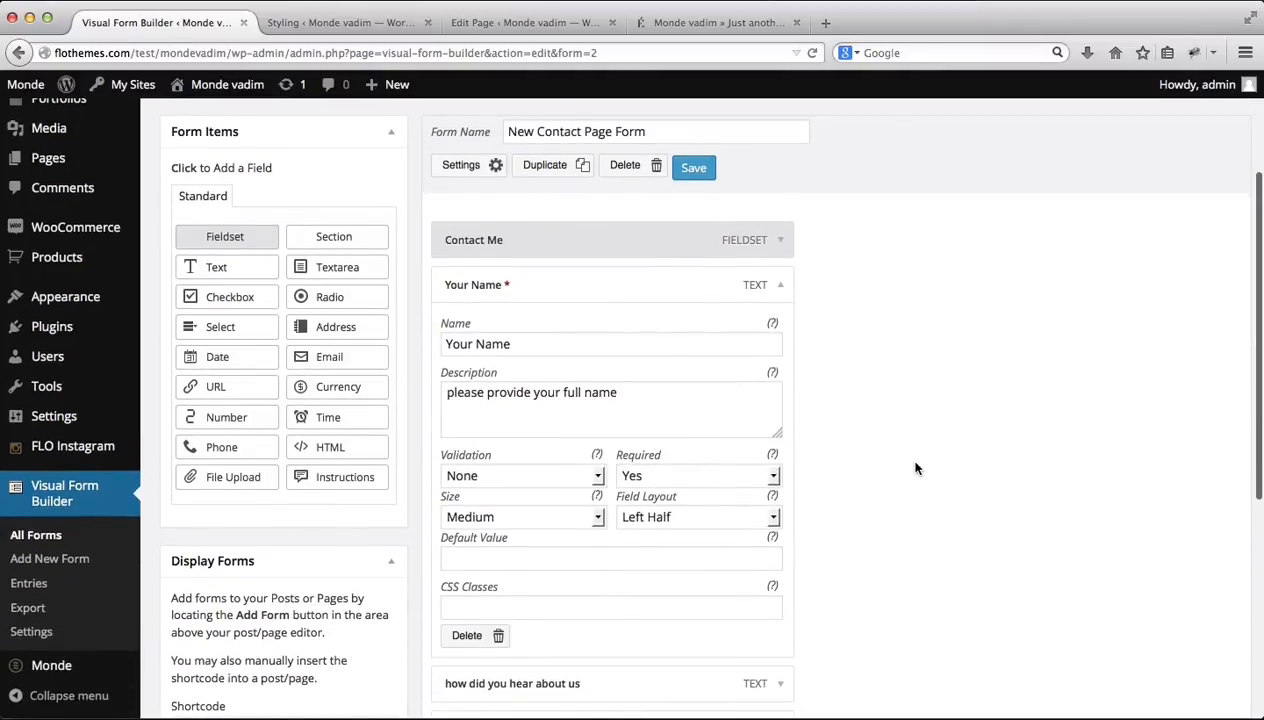
pyautogui.click(766, 517)
pyautogui.scroll(-1, 926, 514)
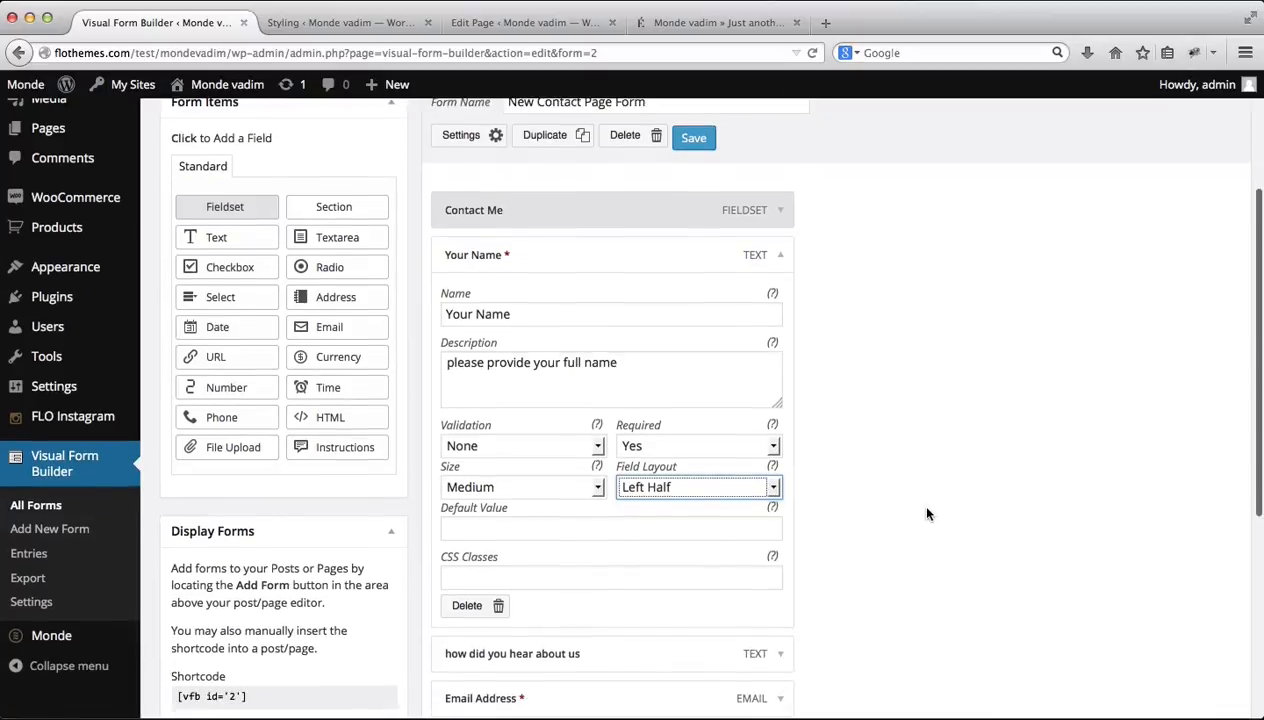
pyautogui.click(768, 494)
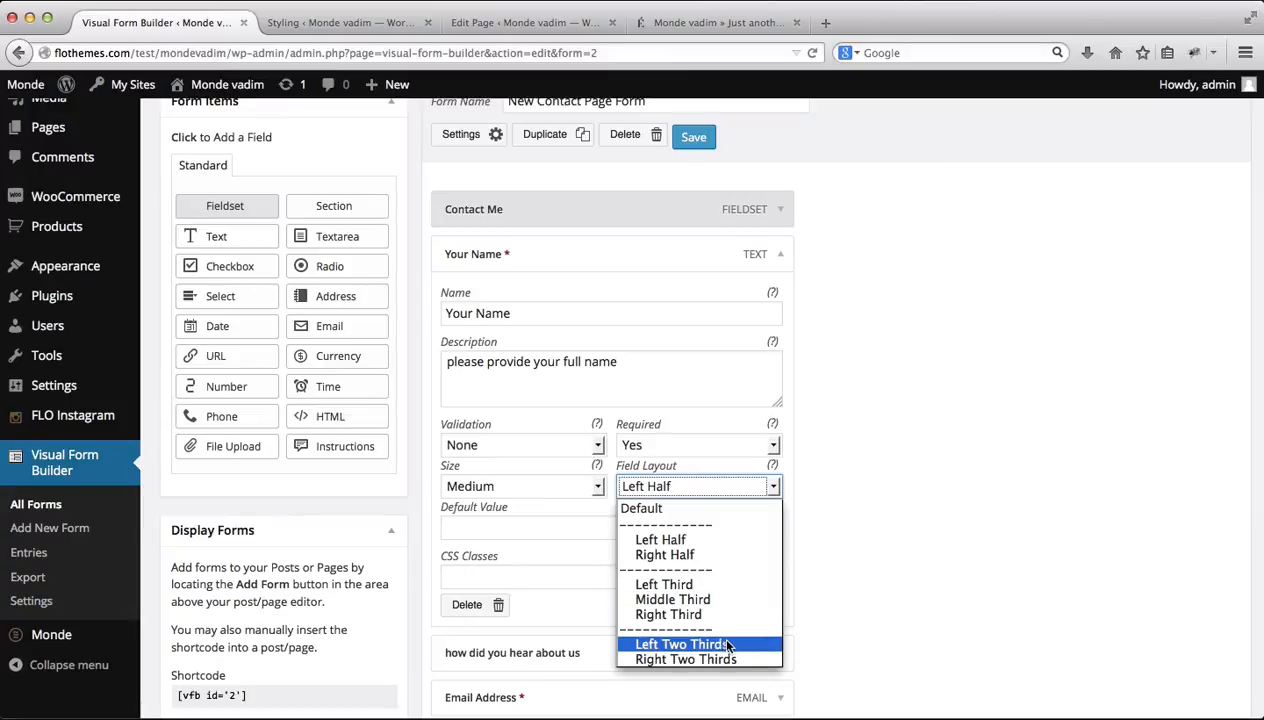
pyautogui.click(884, 571)
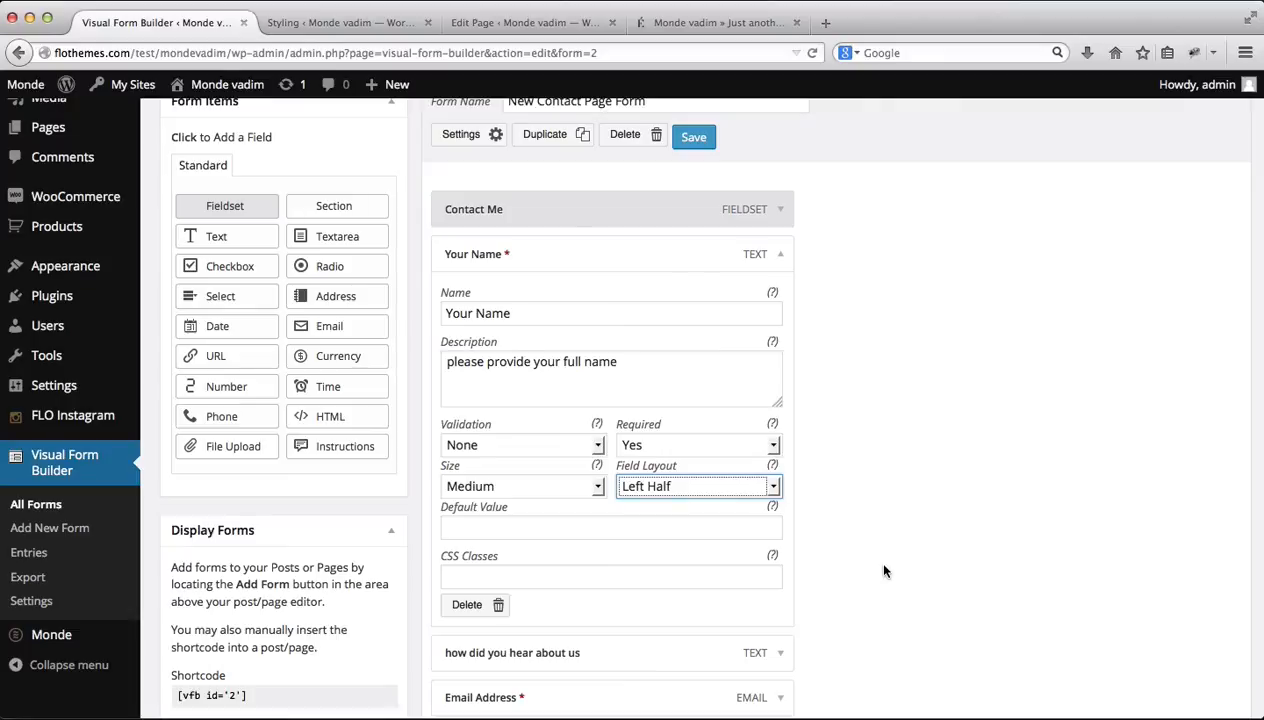
pyautogui.scroll(3, 884, 571)
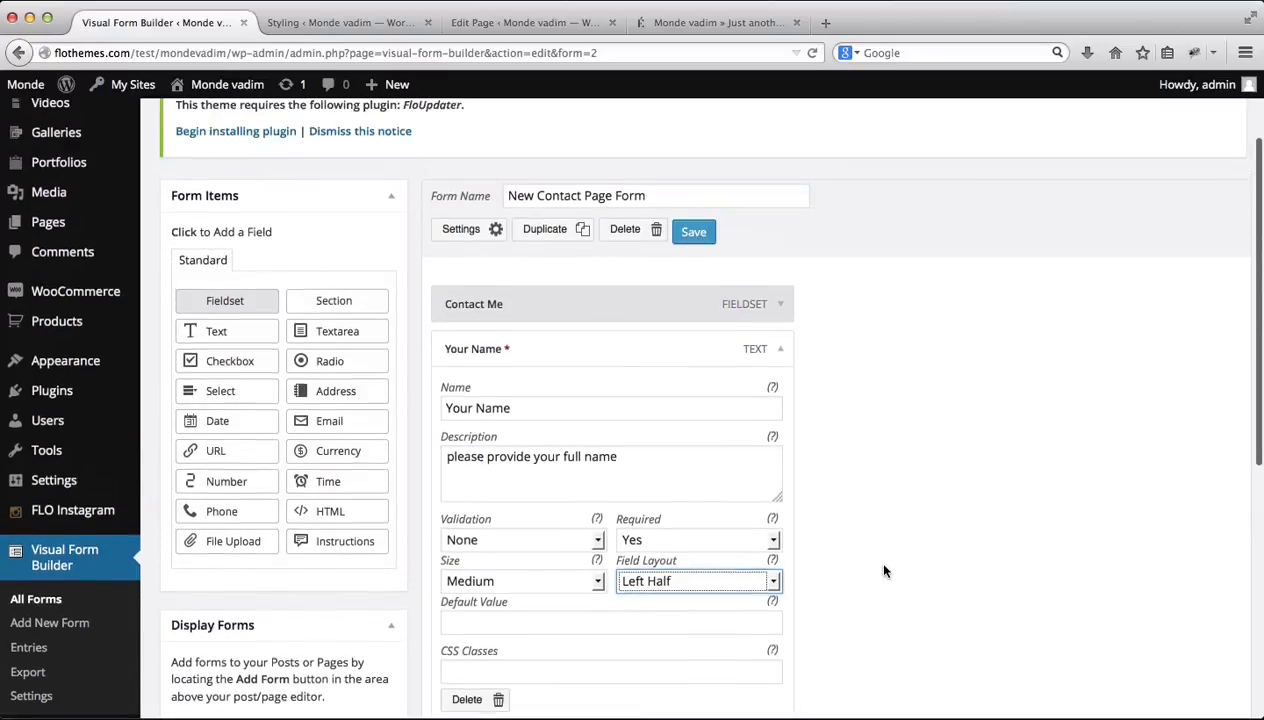
pyautogui.click(696, 234)
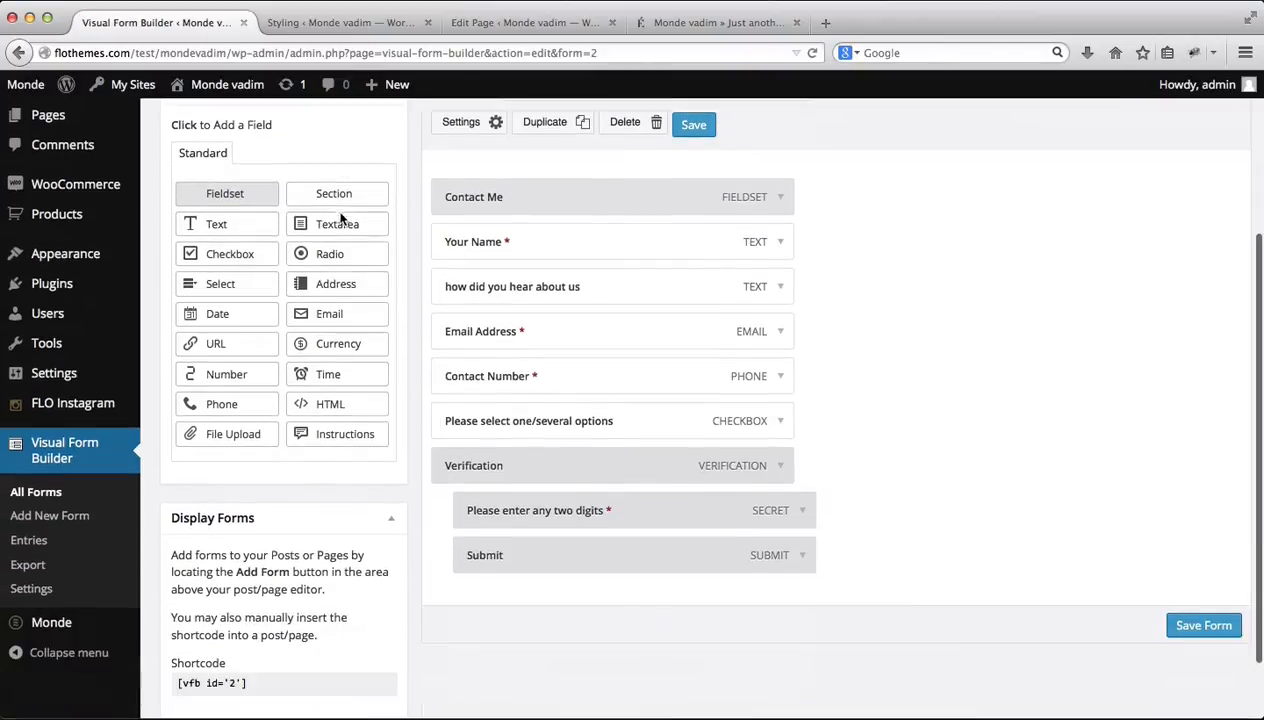
# Select the form's shortcode in the builder and compare it with the New Contact Page content in the Visual and Text editors
pyautogui.click(271, 684)
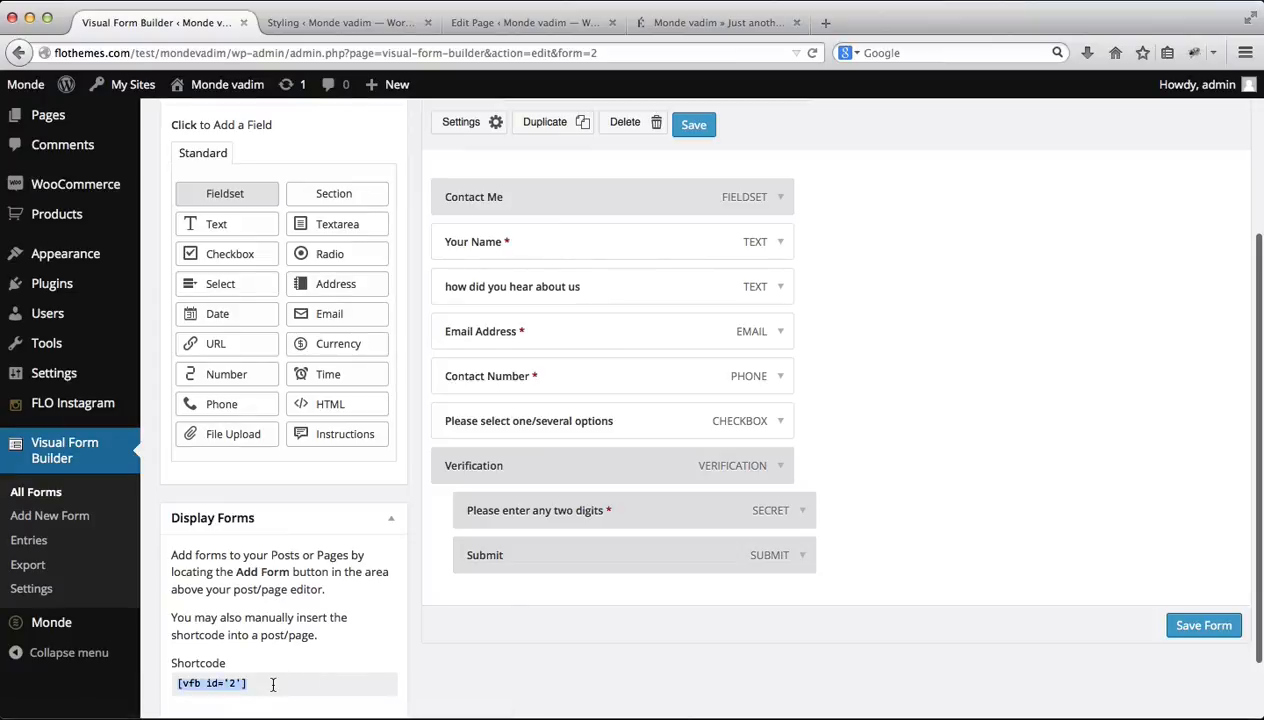
pyautogui.click(497, 24)
pyautogui.tripleClick(418, 461)
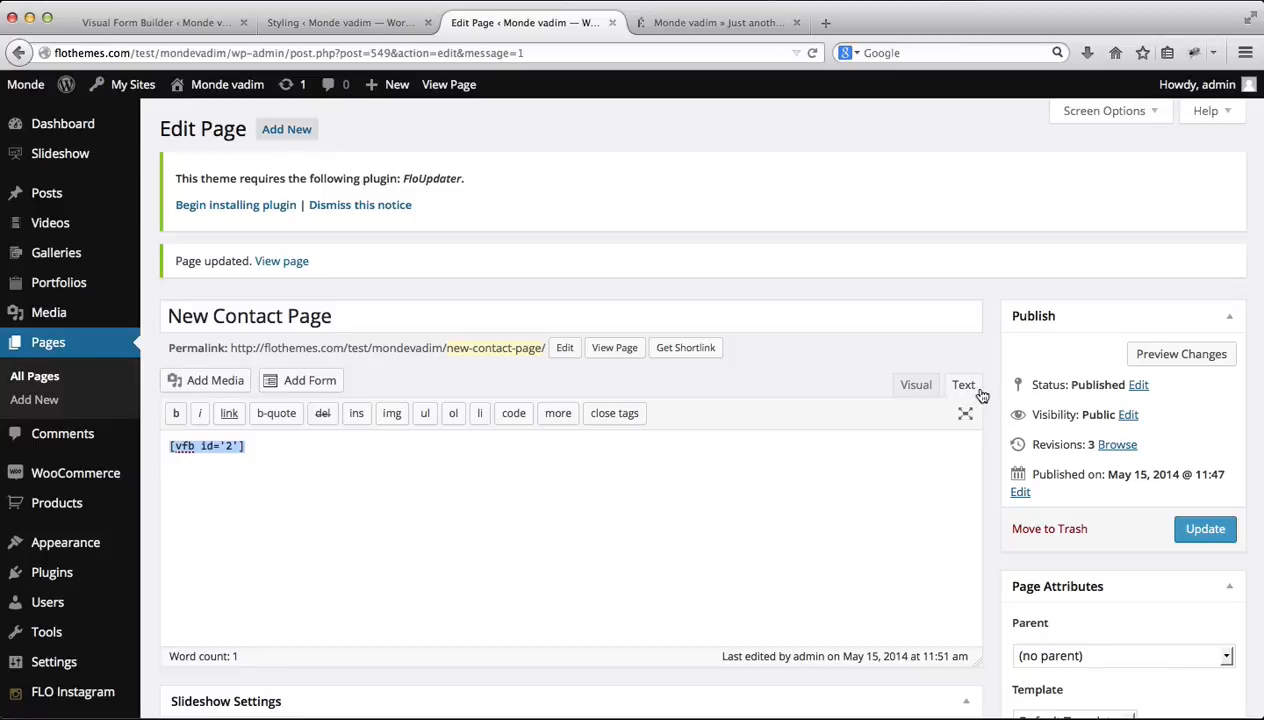
pyautogui.click(916, 387)
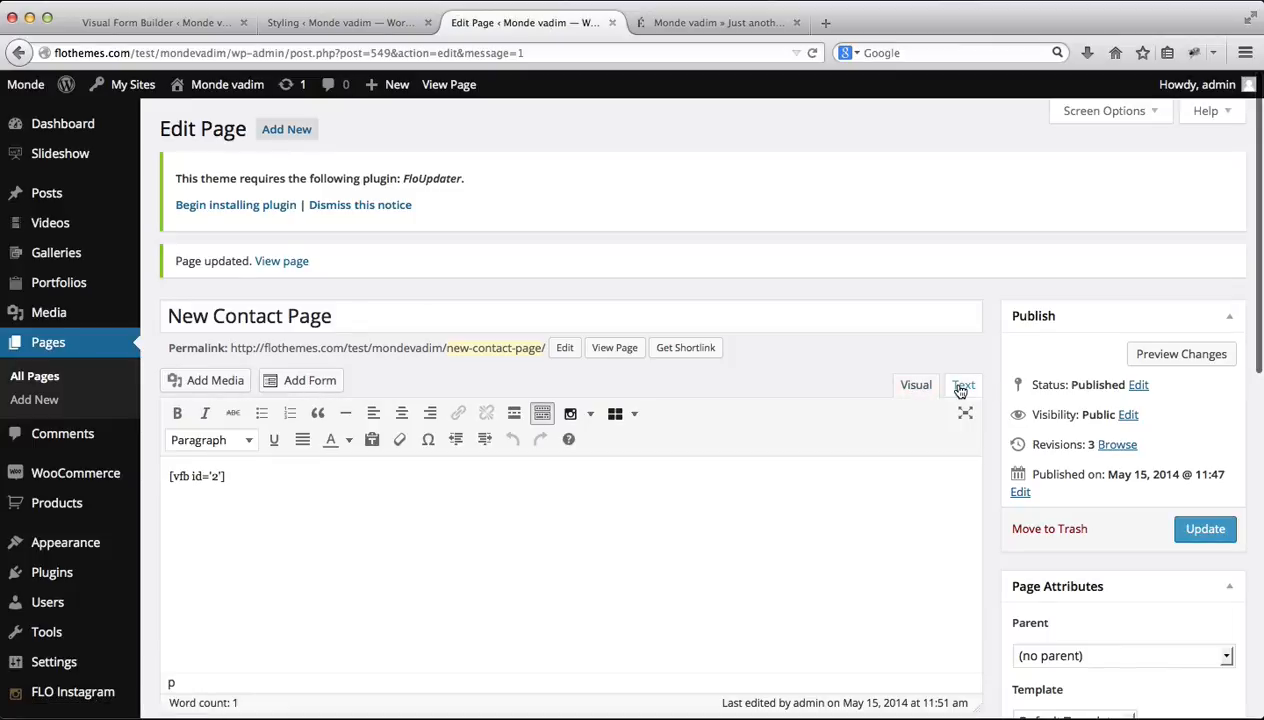
pyautogui.click(960, 388)
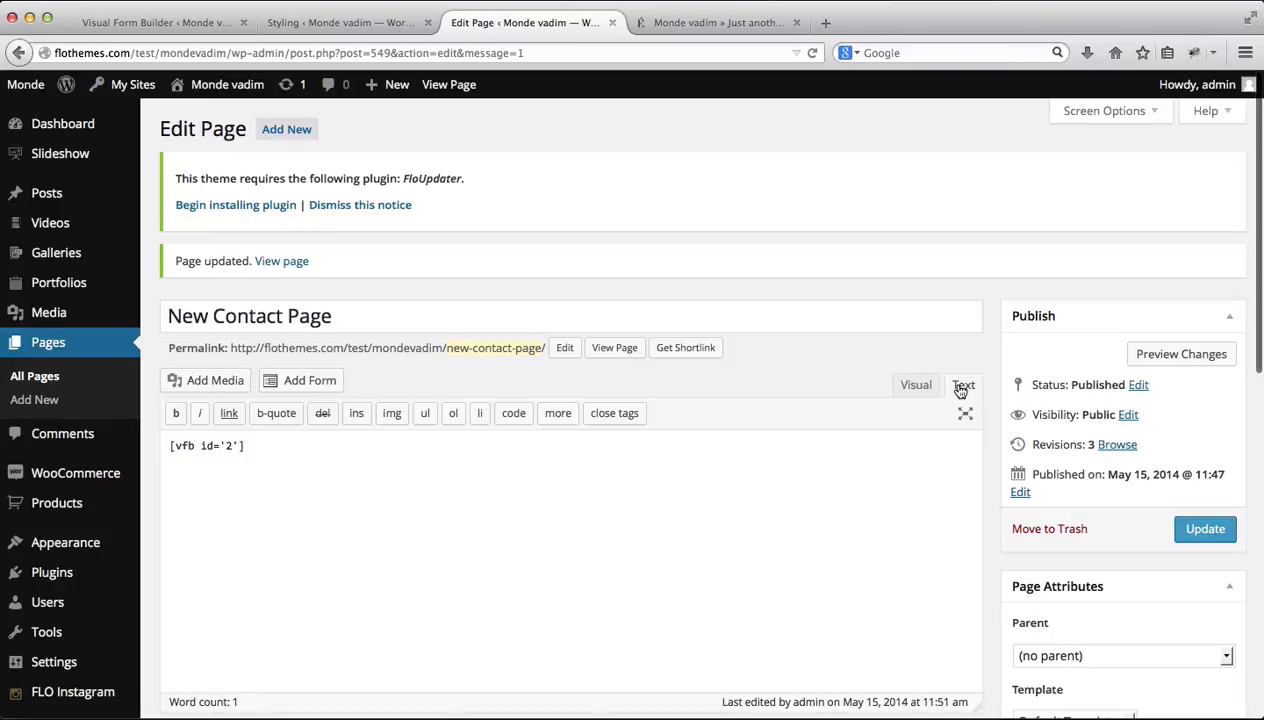
# Remove the form shortcode from the New Contact Page content in the Text editor
pyautogui.tripleClick(447, 444)
pyautogui.hotkey('ctrl', 'x')
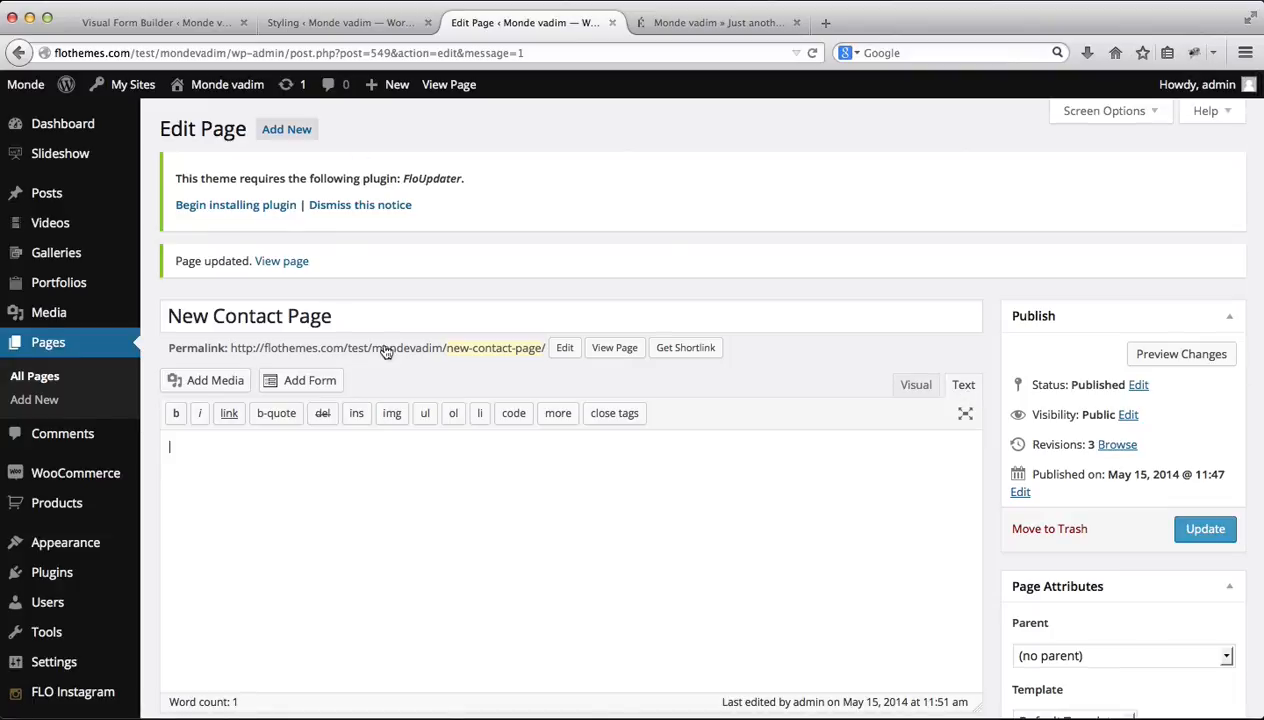
pyautogui.click(204, 28)
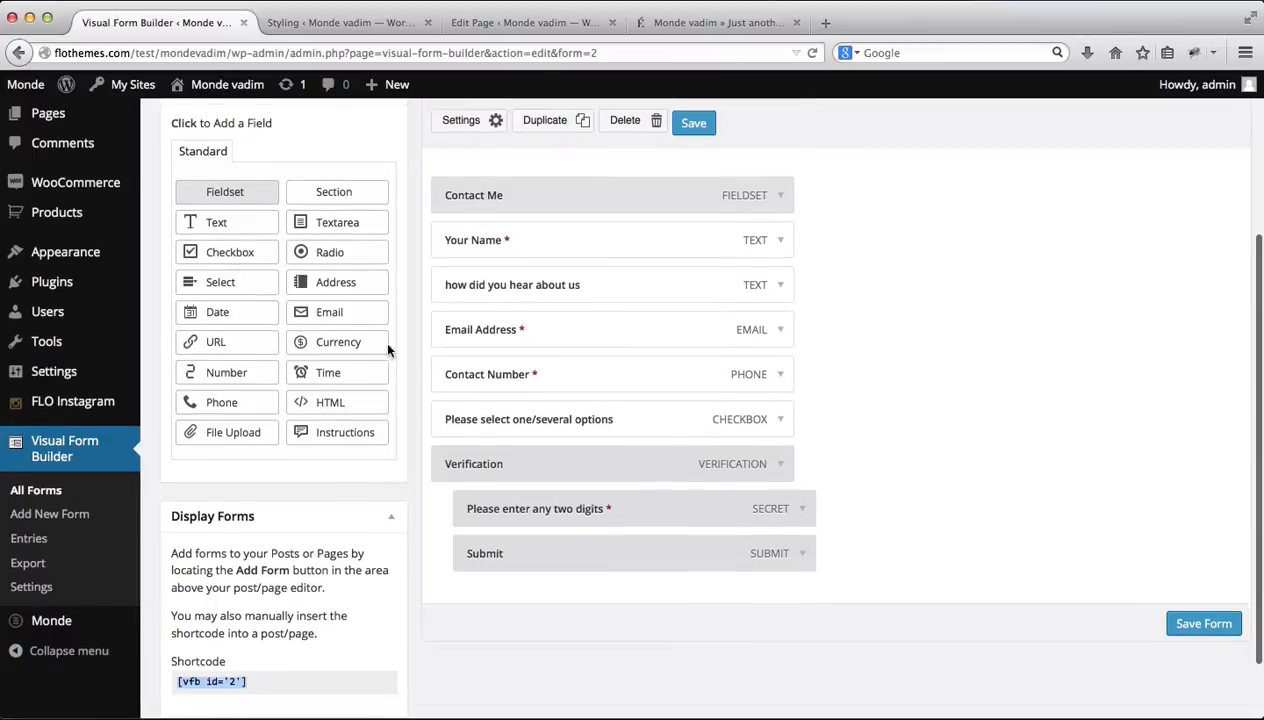
pyautogui.click(518, 24)
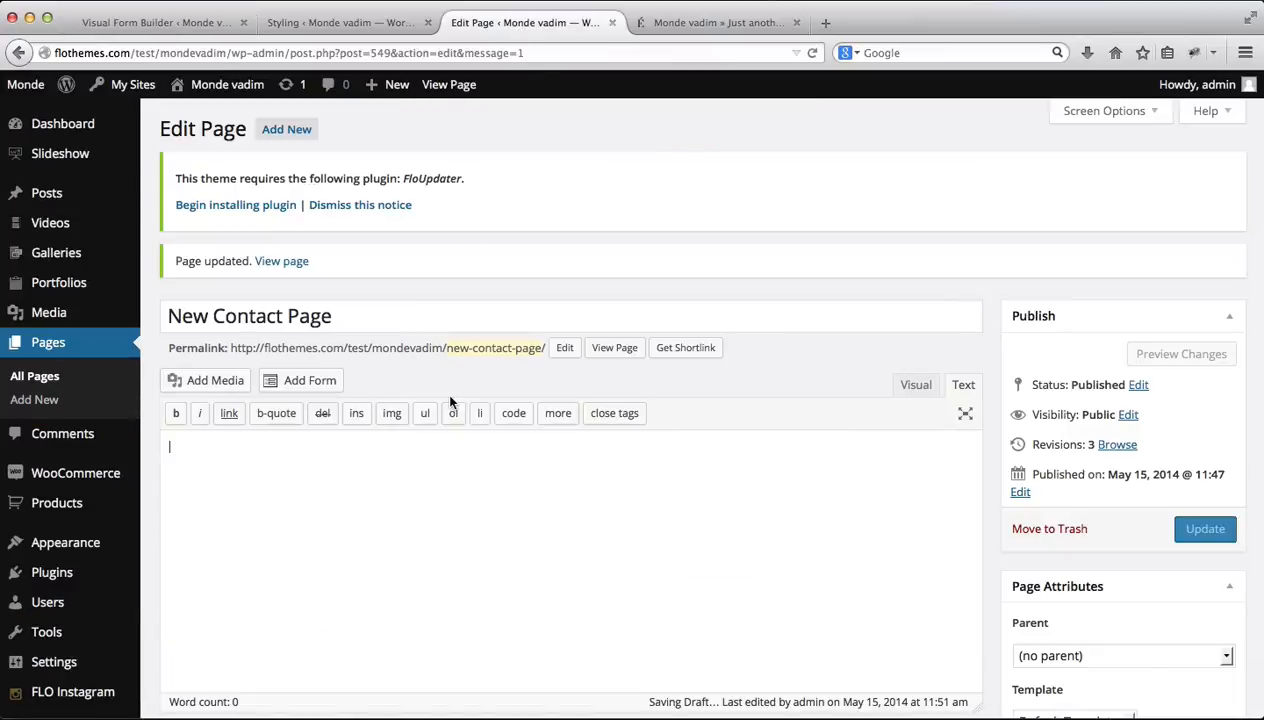
# Insert the New Contact Page Form into the page content with Add Form and update the page
pyautogui.click(311, 388)
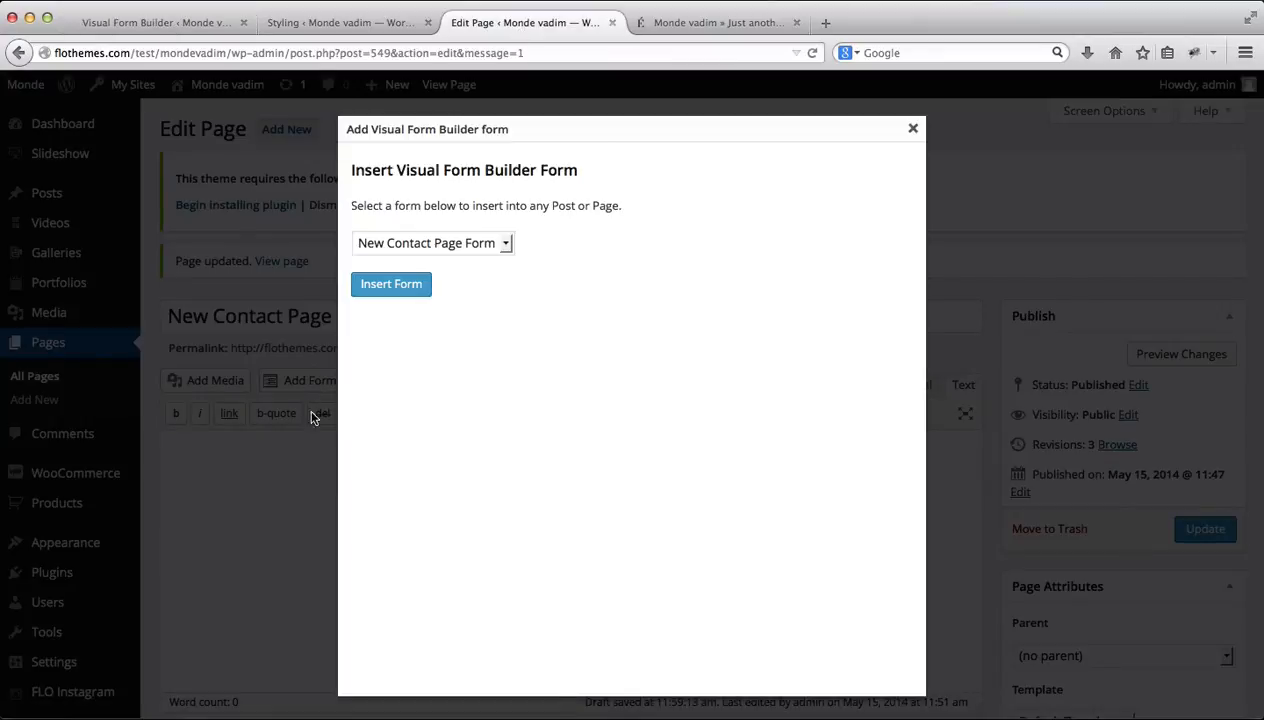
pyautogui.click(466, 245)
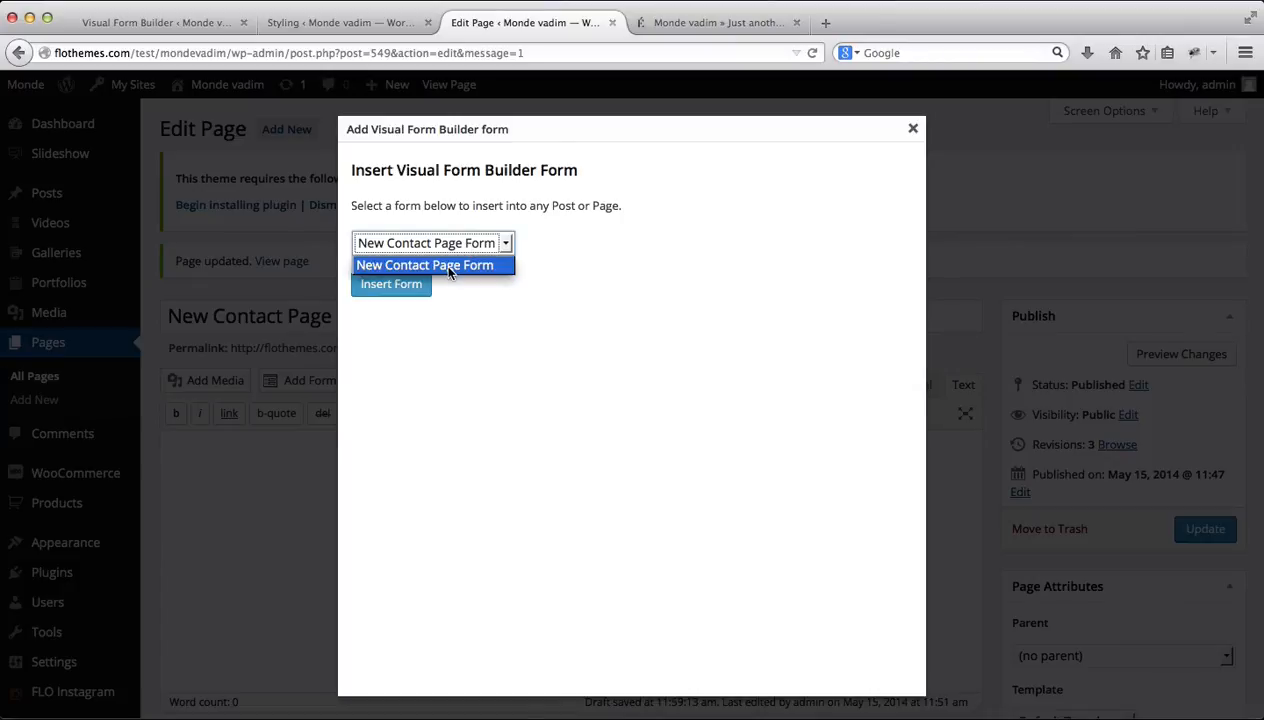
pyautogui.click(448, 268)
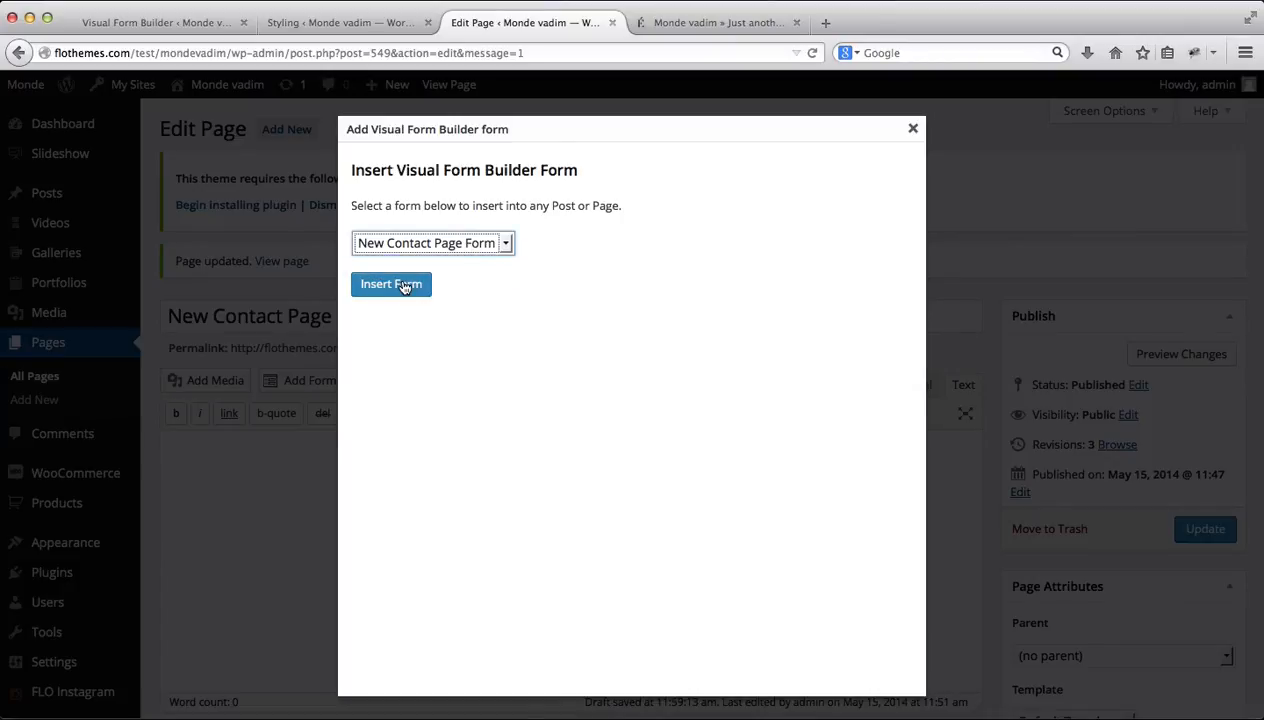
pyautogui.click(404, 287)
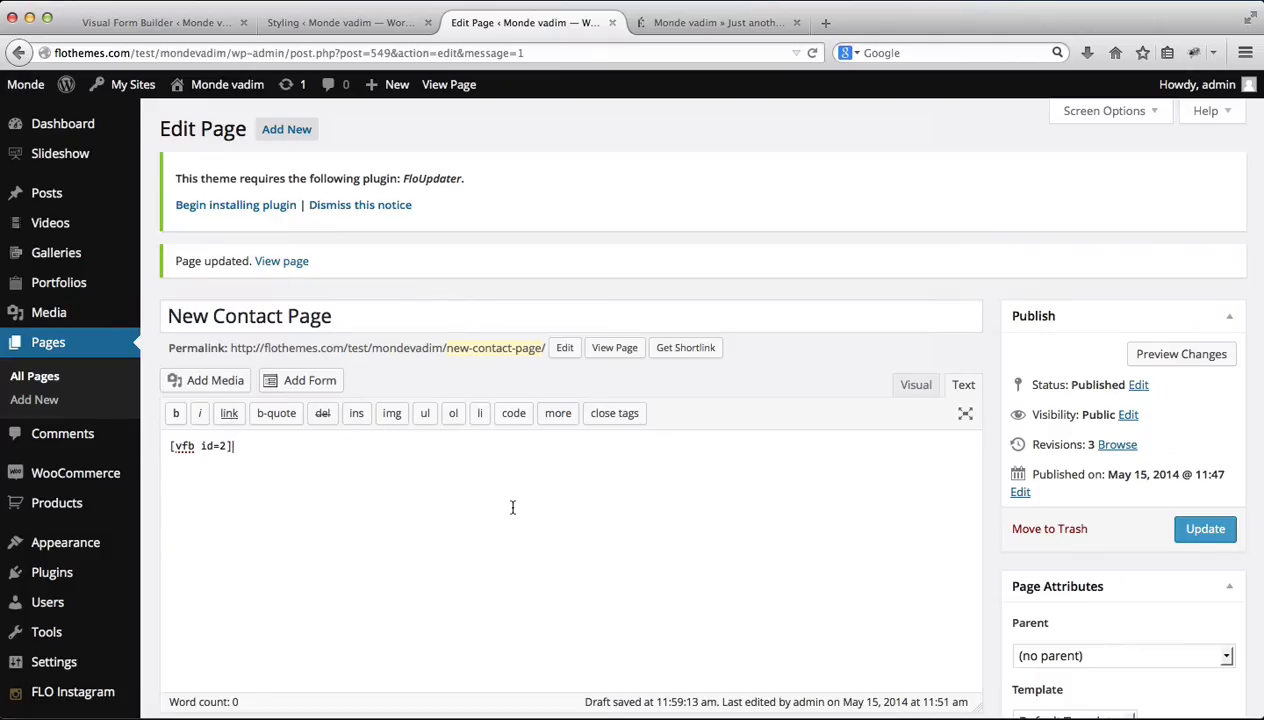
pyautogui.click(1192, 522)
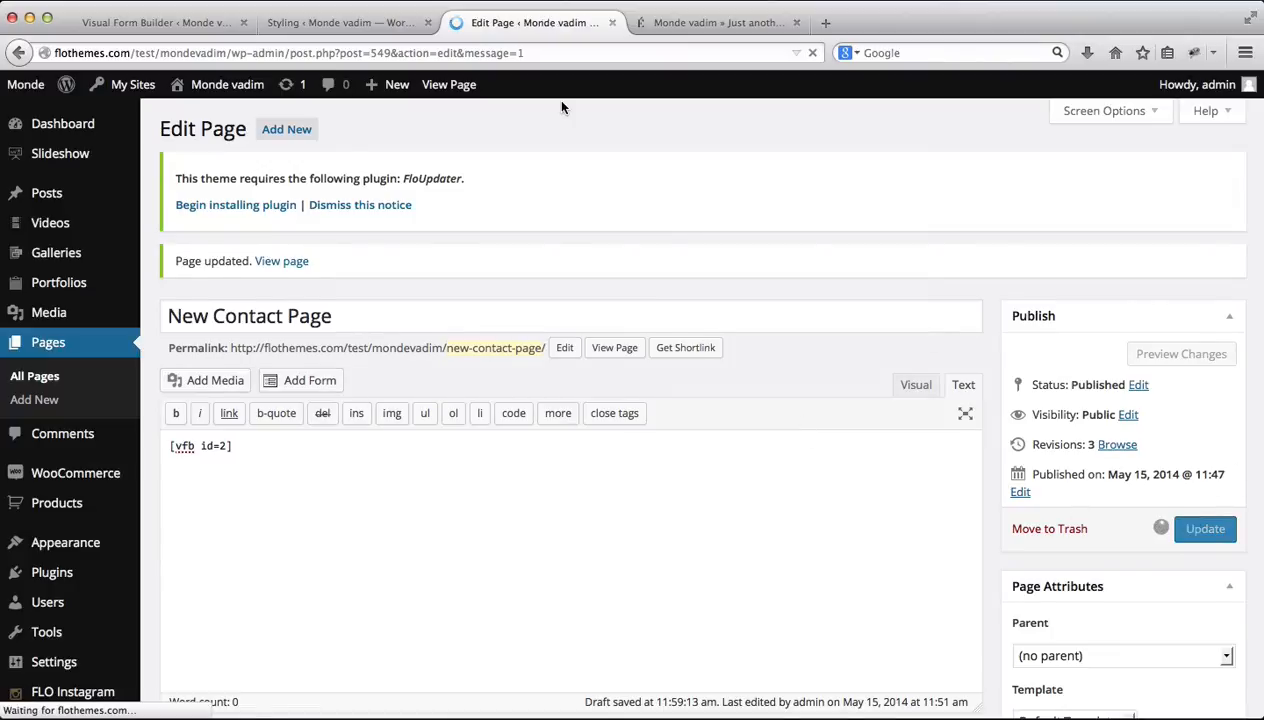
# Switch to the Monde theme's Styling settings and review the Visual Form Builder styling options
pyautogui.click(148, 22)
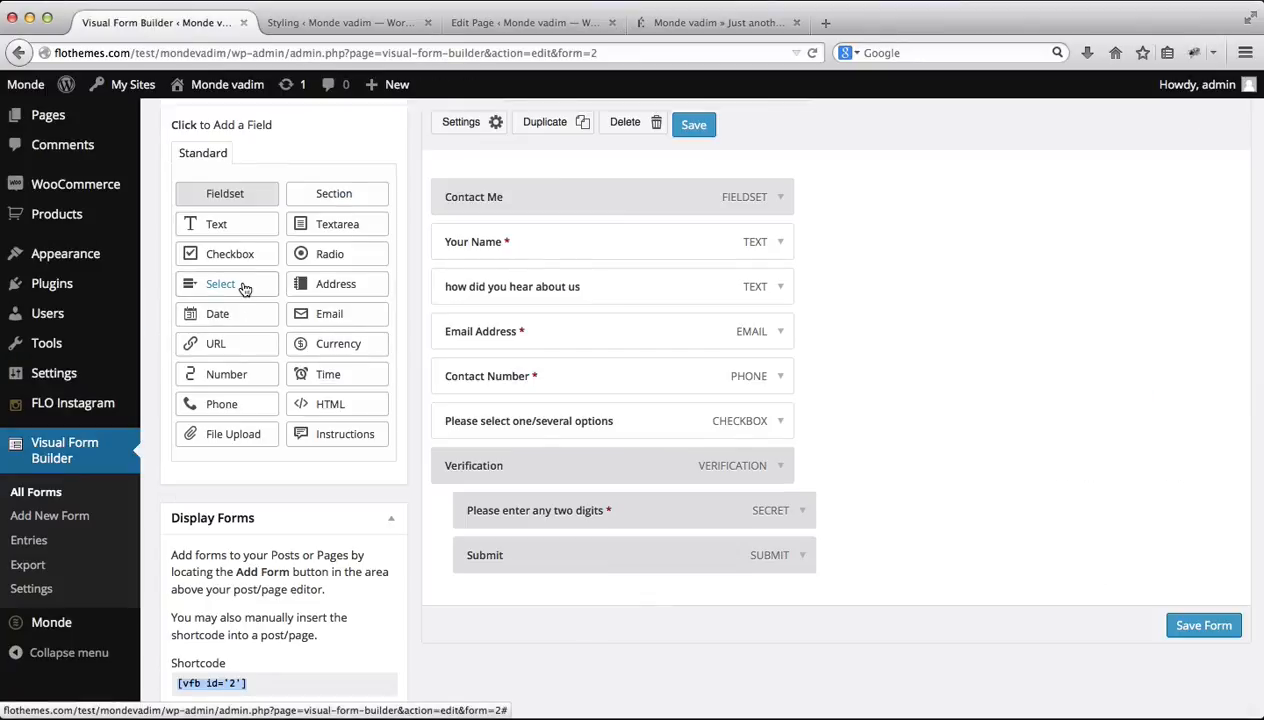
pyautogui.click(363, 22)
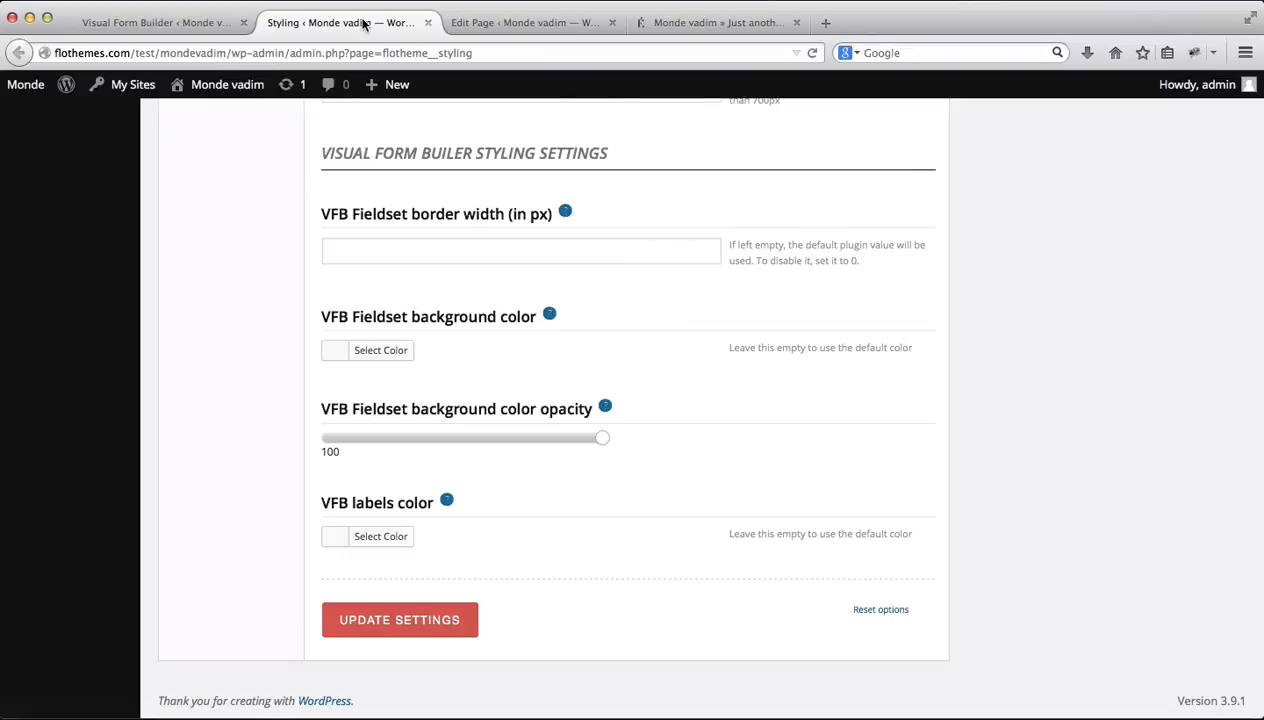
pyautogui.scroll(1, 262, 283)
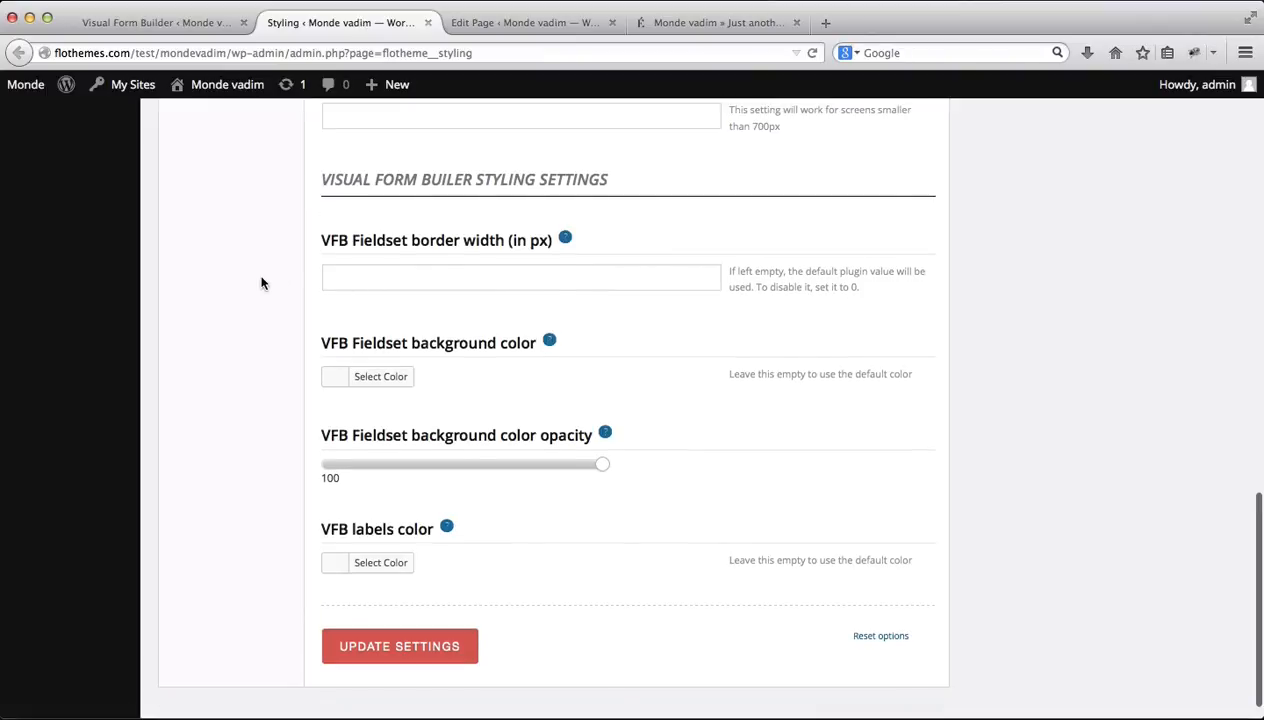
pyautogui.scroll(15, 262, 283)
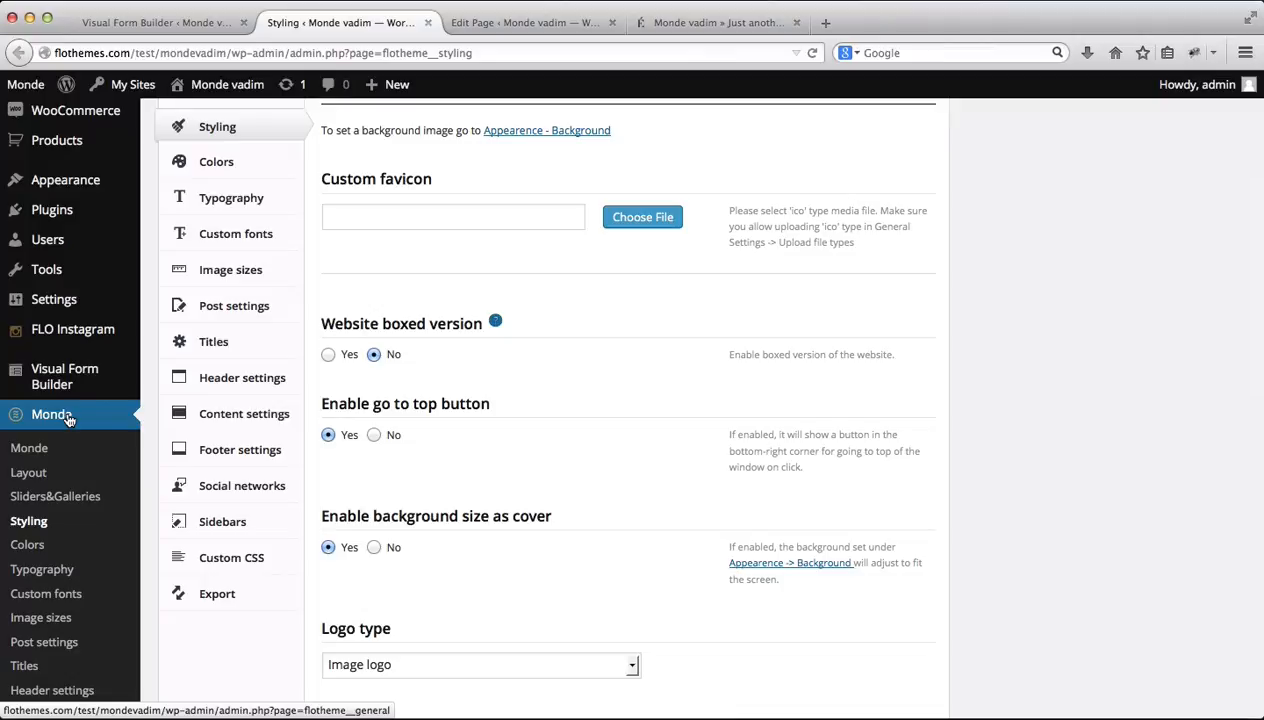
pyautogui.scroll(-1, 62, 420)
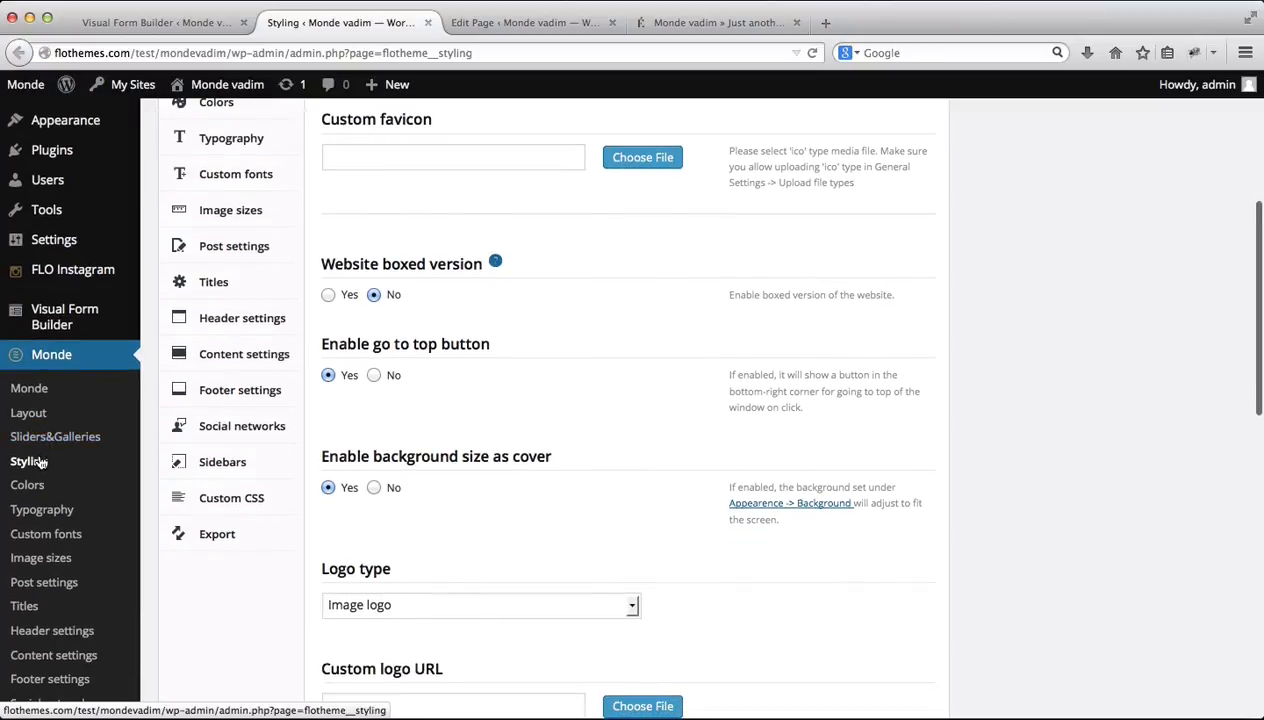
pyautogui.scroll(-10, 298, 419)
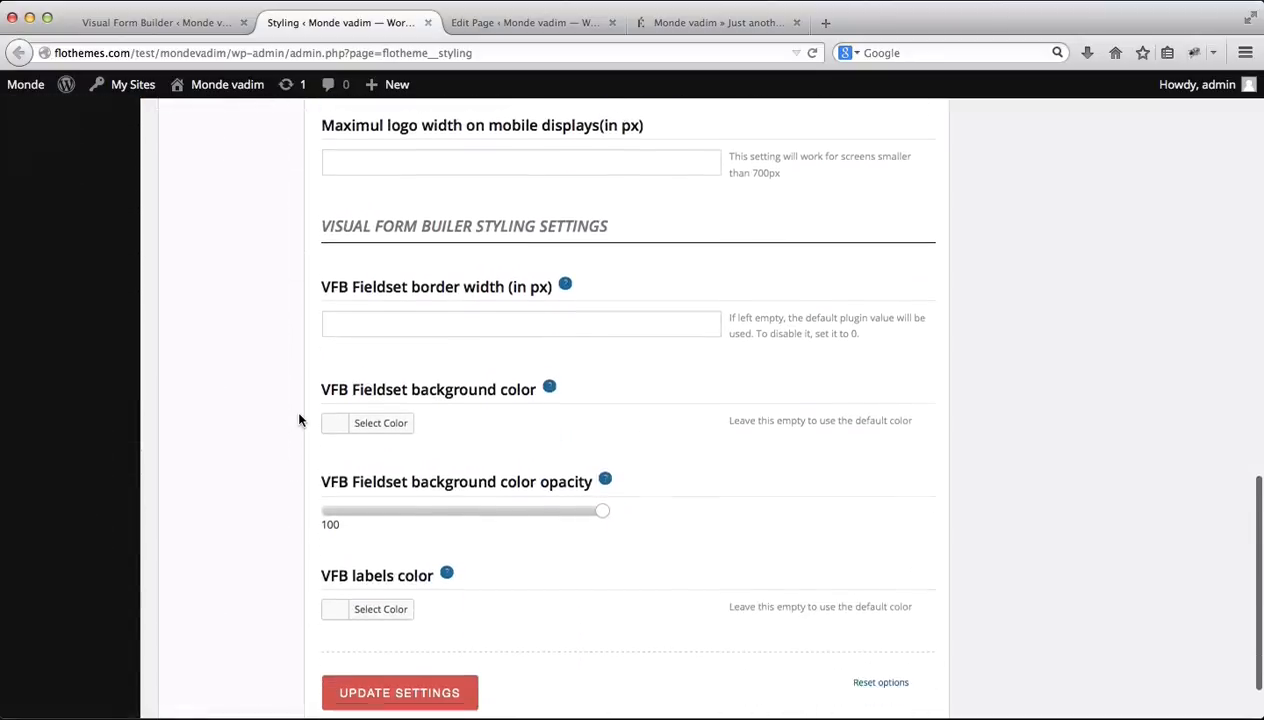
pyautogui.scroll(-1, 298, 419)
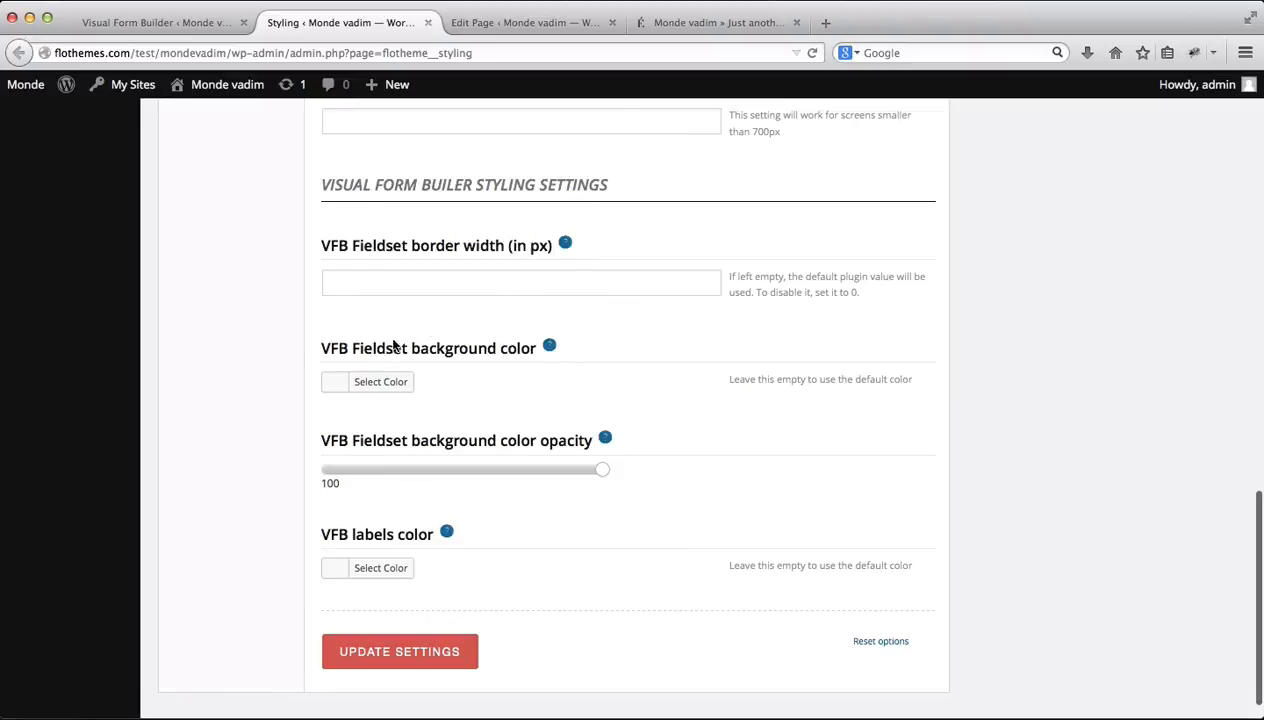
pyautogui.click(362, 388)
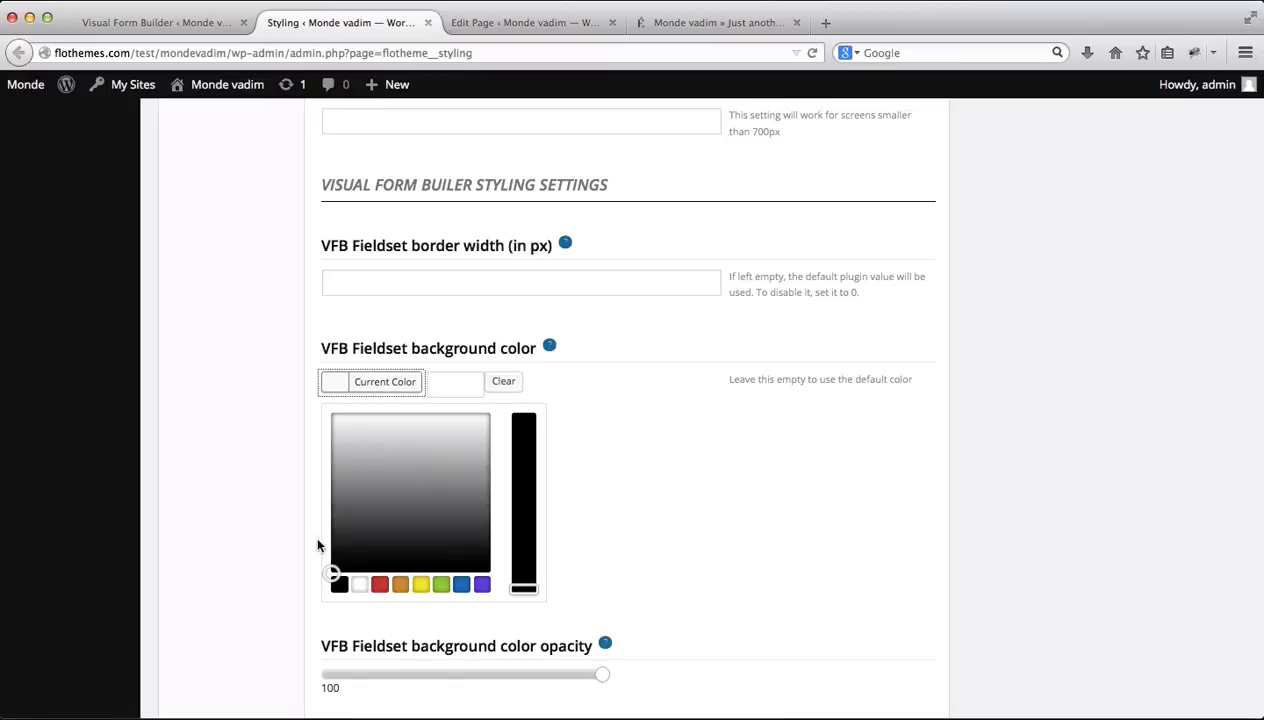
pyautogui.click(455, 380)
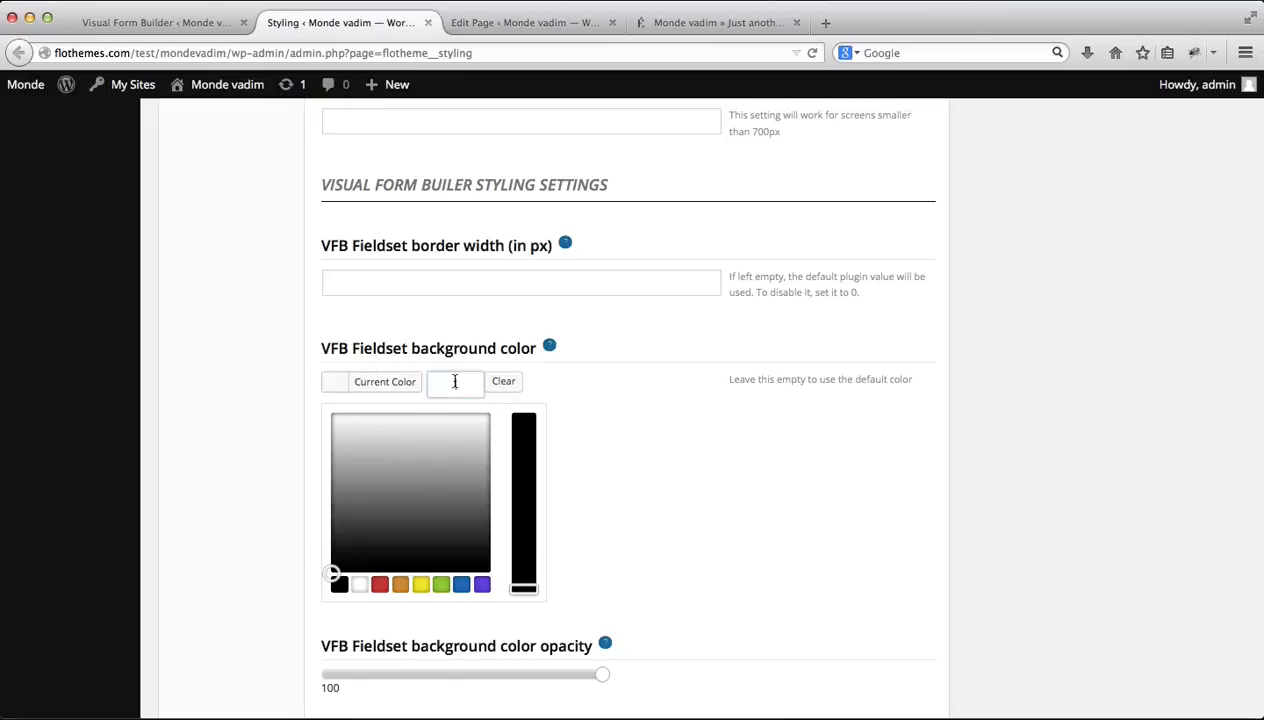
pyautogui.click(665, 345)
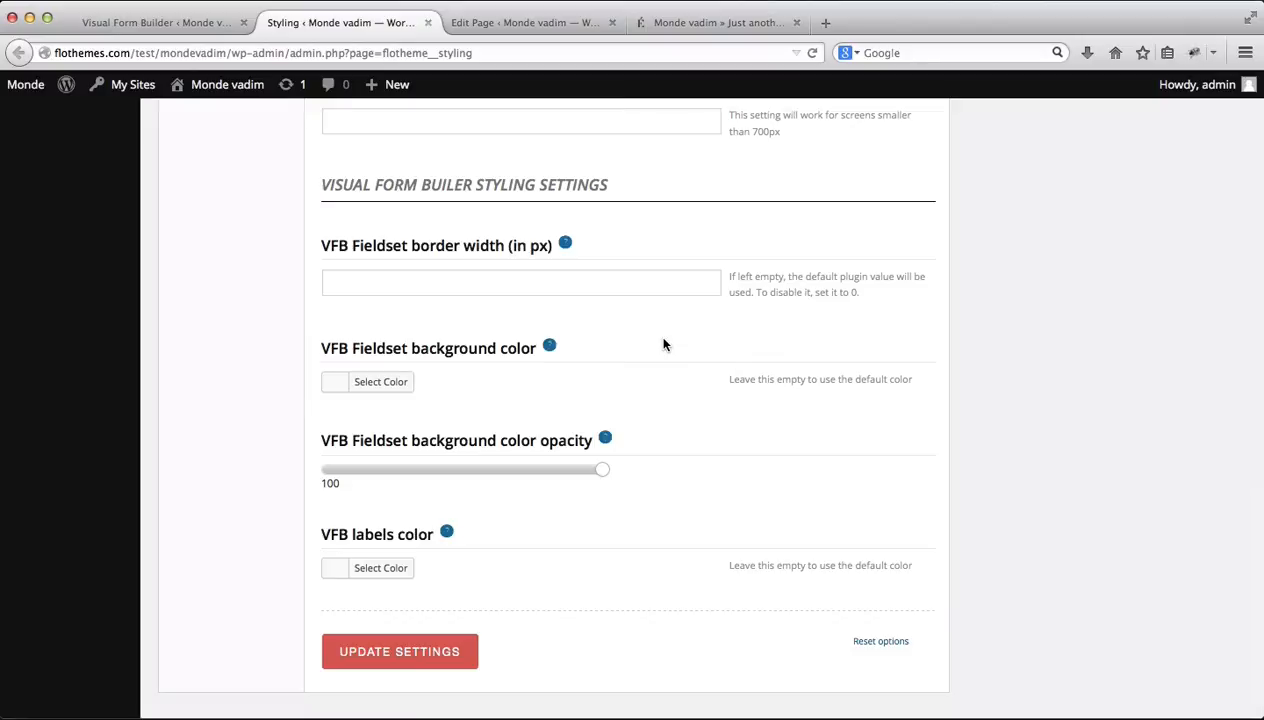
# Set the VFB fieldset border width to 0 px and its background color opacity to 40%, and update the settings
pyautogui.click(491, 283)
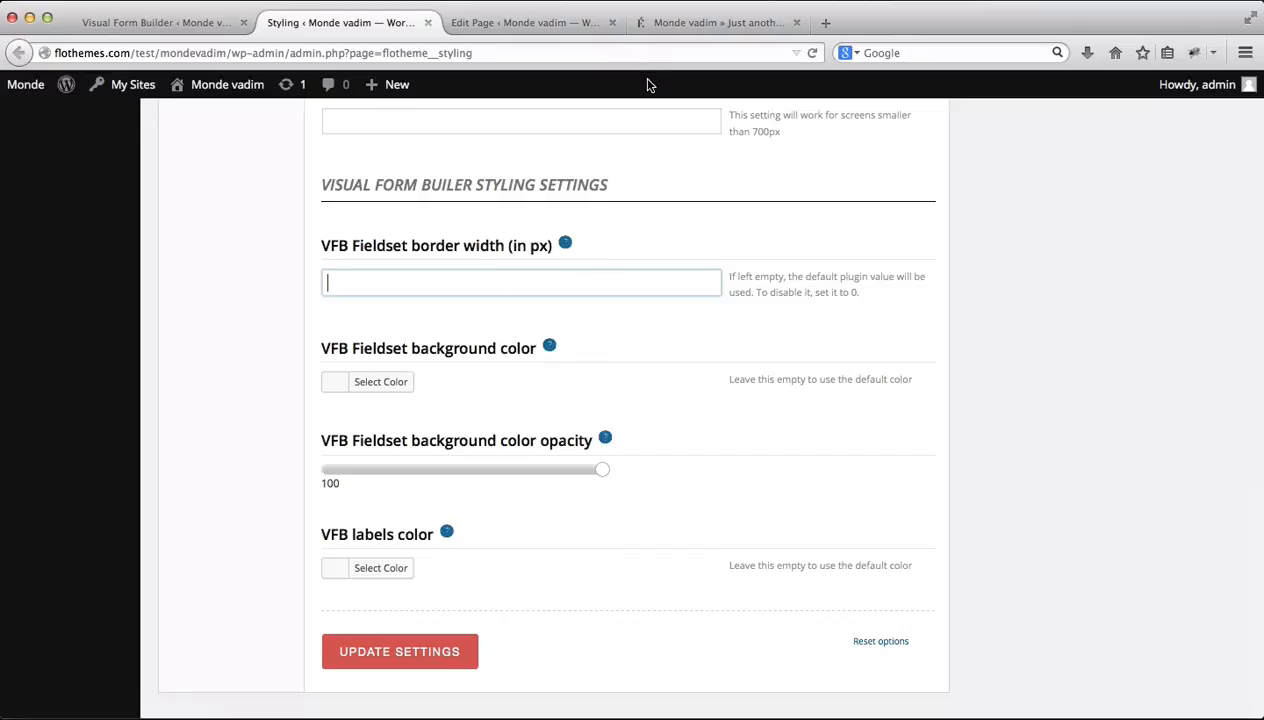
pyautogui.click(684, 25)
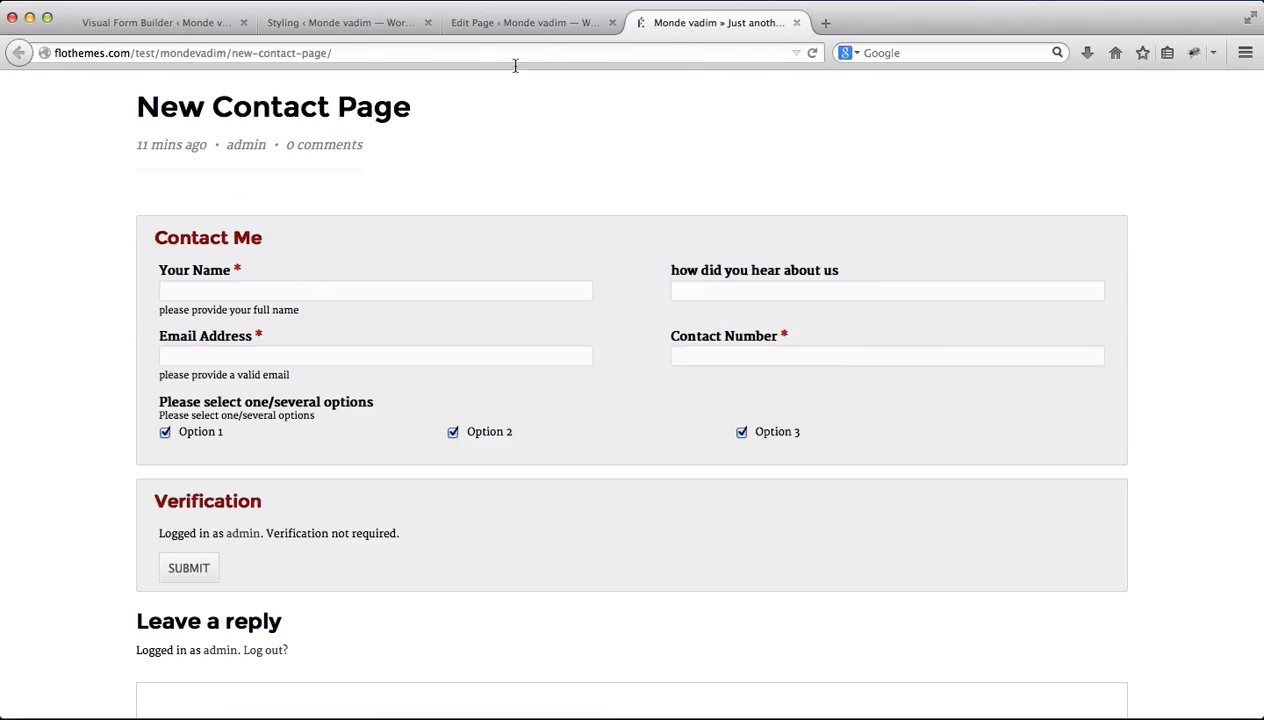
pyautogui.click(537, 22)
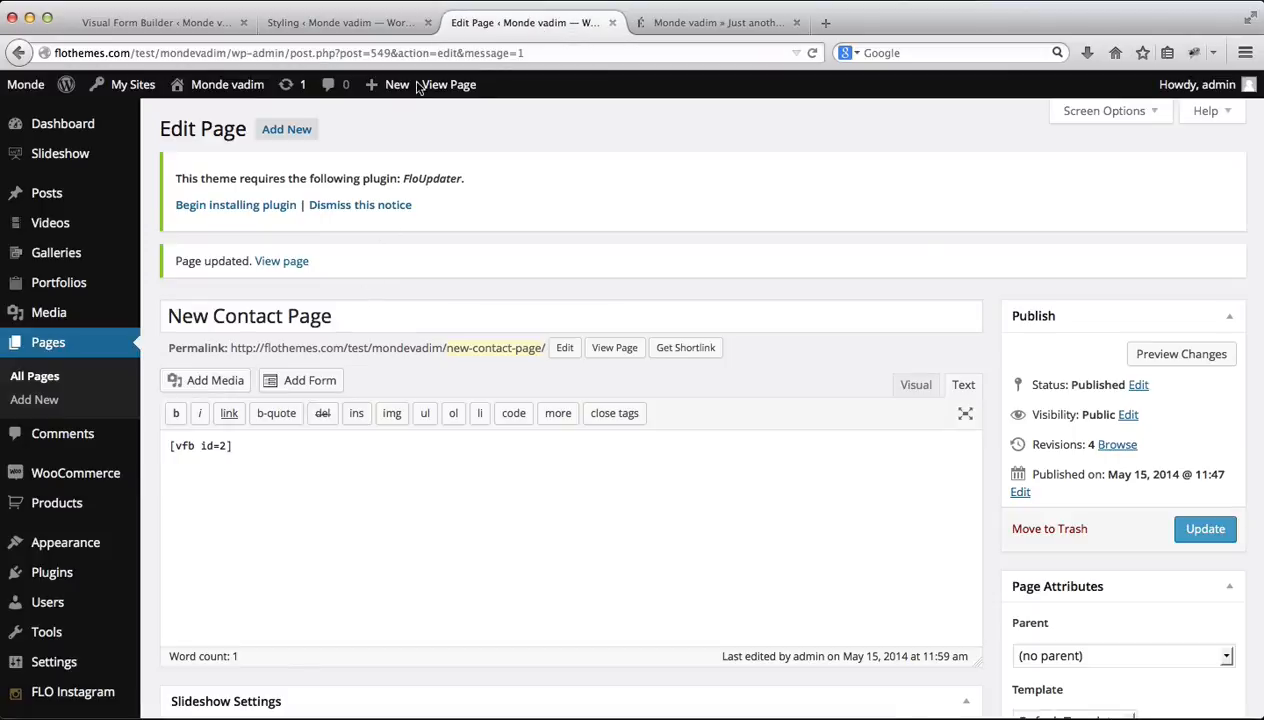
pyautogui.click(395, 25)
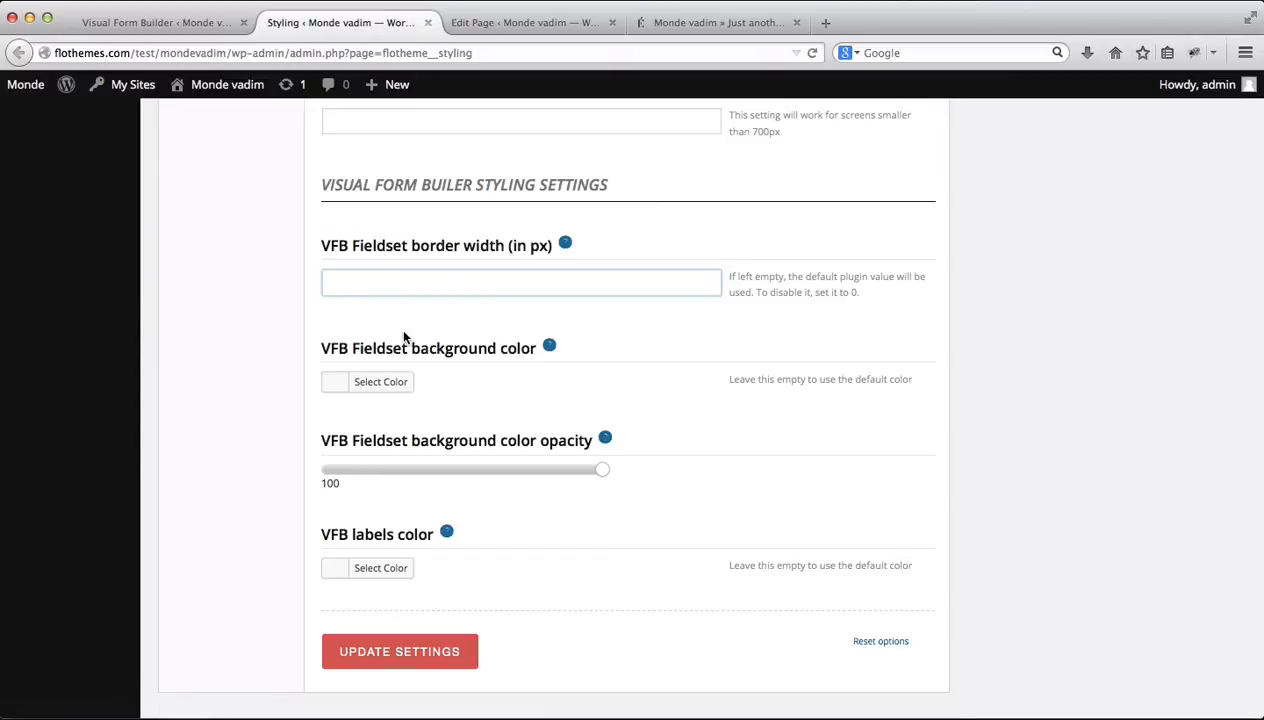
pyautogui.write('0')
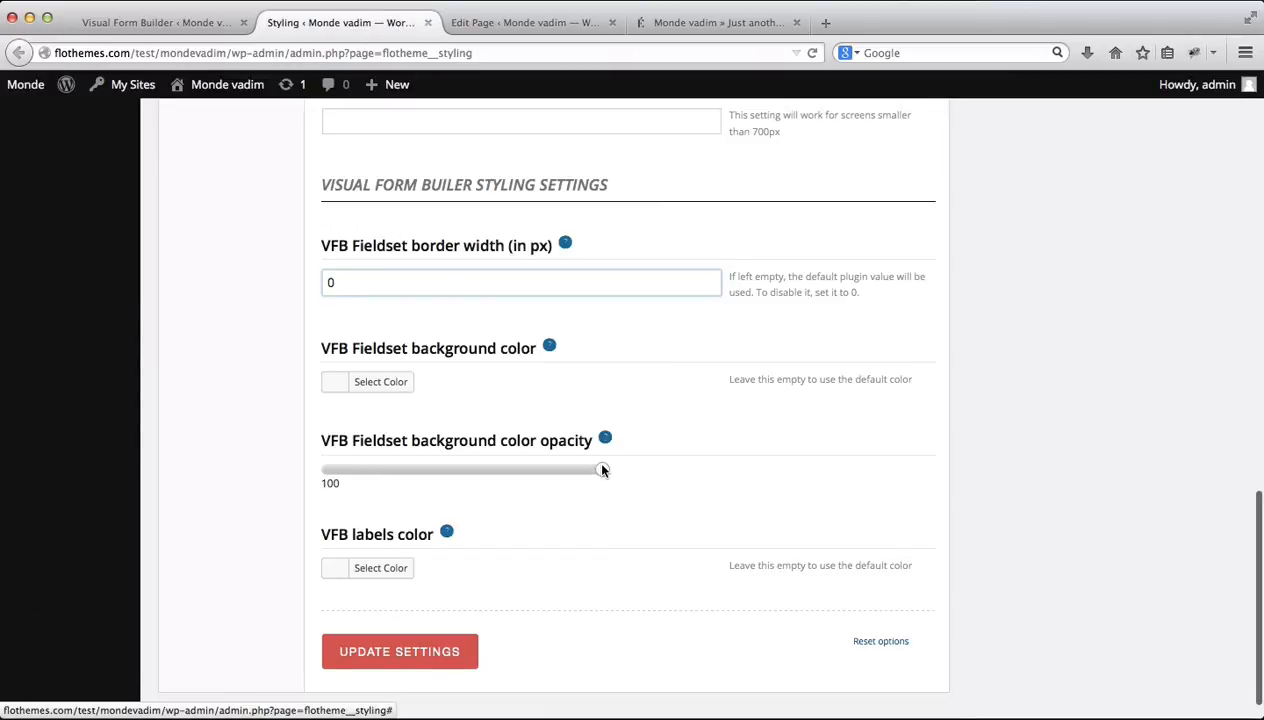
pyautogui.moveTo(594, 466); pyautogui.dragTo(433, 470)
pyautogui.click(412, 654)
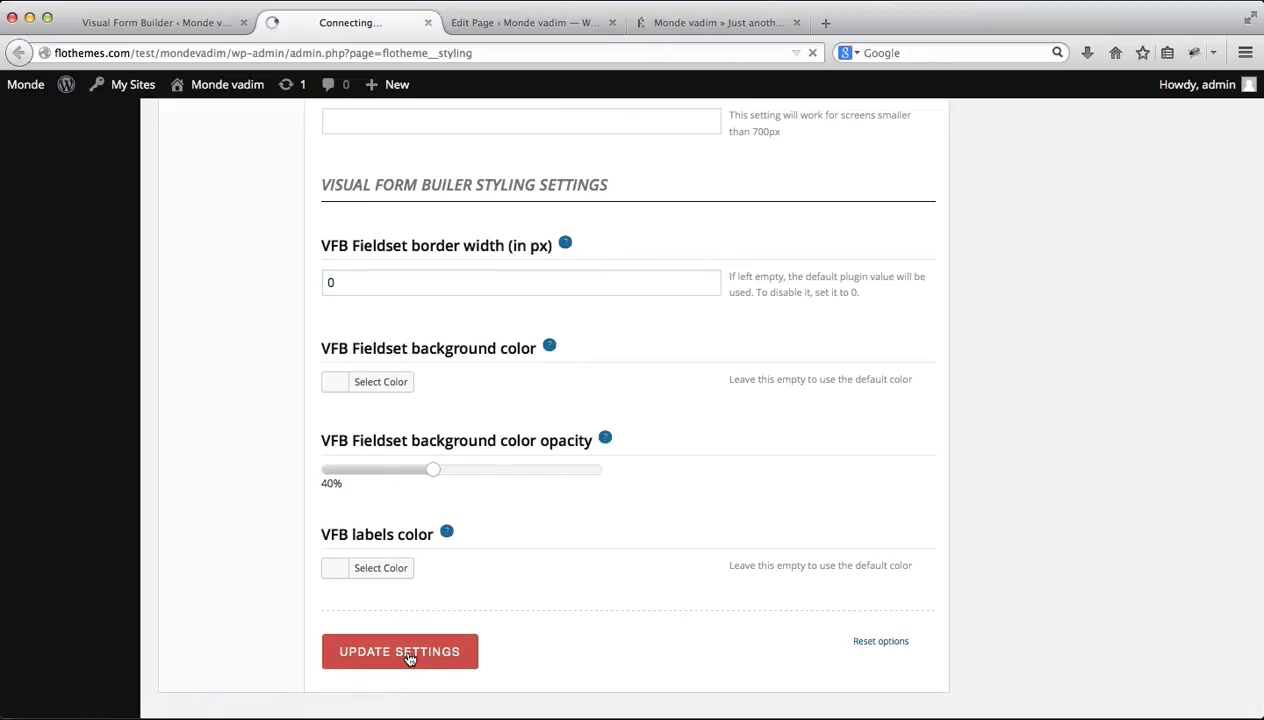
# Reload the published New Contact Page and check the border and background of the form's fieldsets
pyautogui.click(706, 24)
pyautogui.press('super+r')
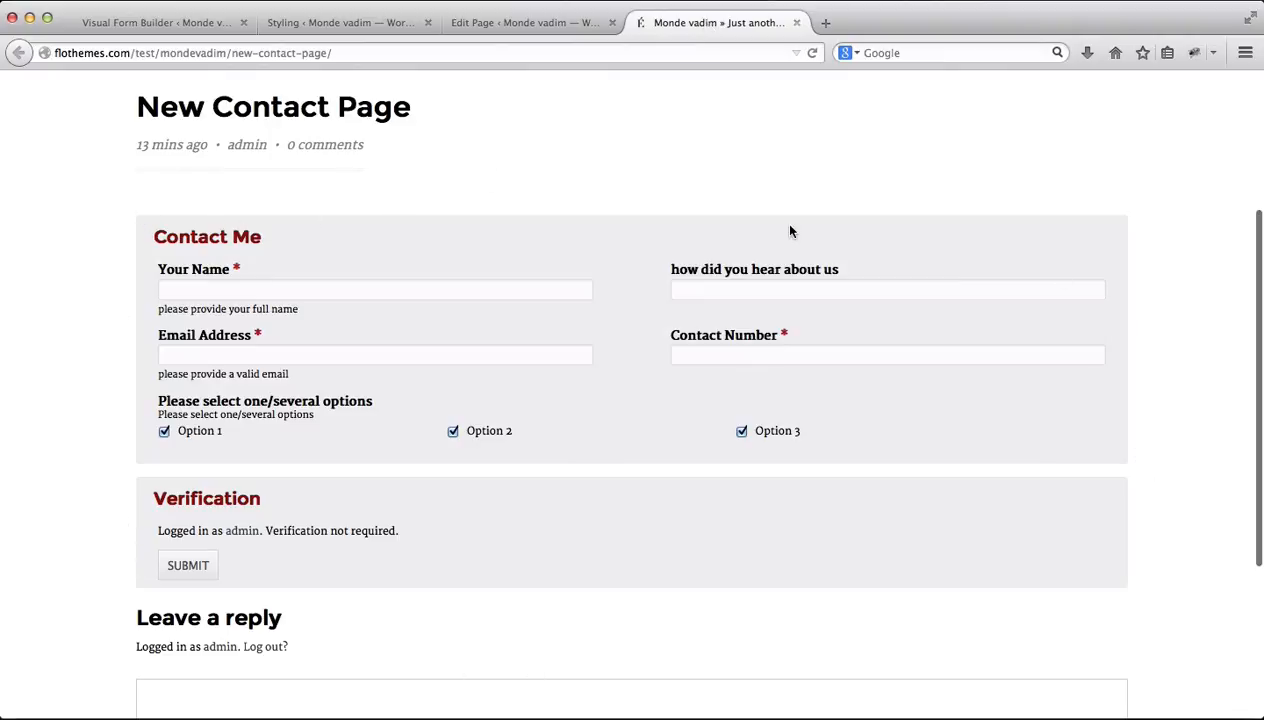
pyautogui.scroll(-4, 790, 231)
pyautogui.scroll(5, 790, 231)
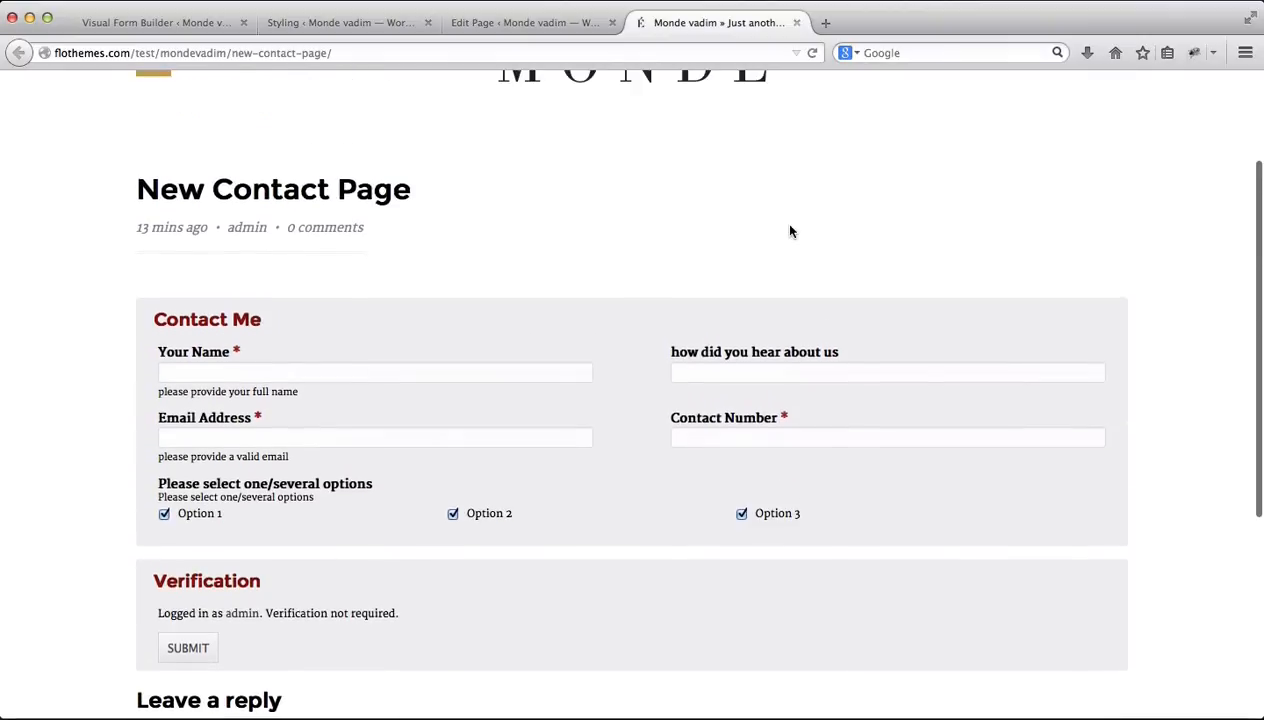